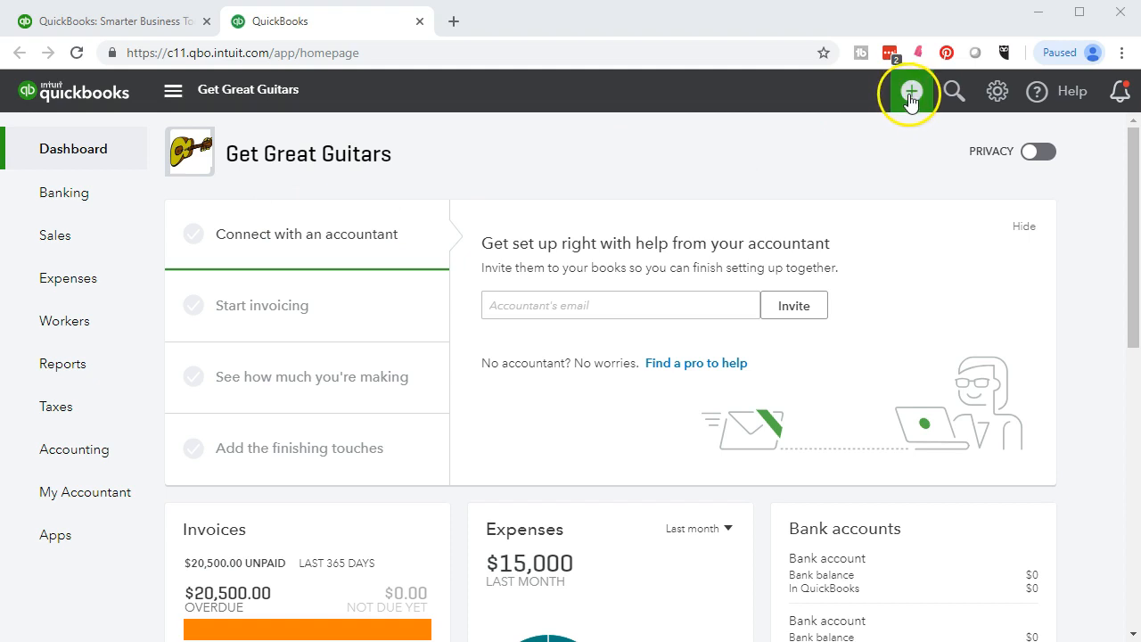
pyautogui.click(911, 92)
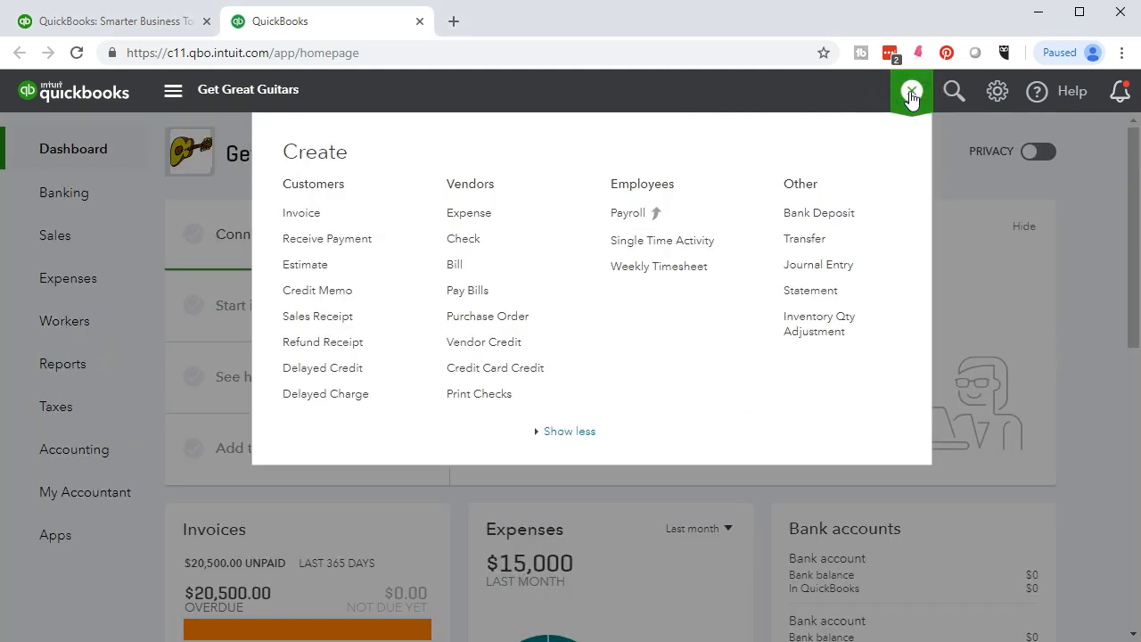
pyautogui.click(462, 242)
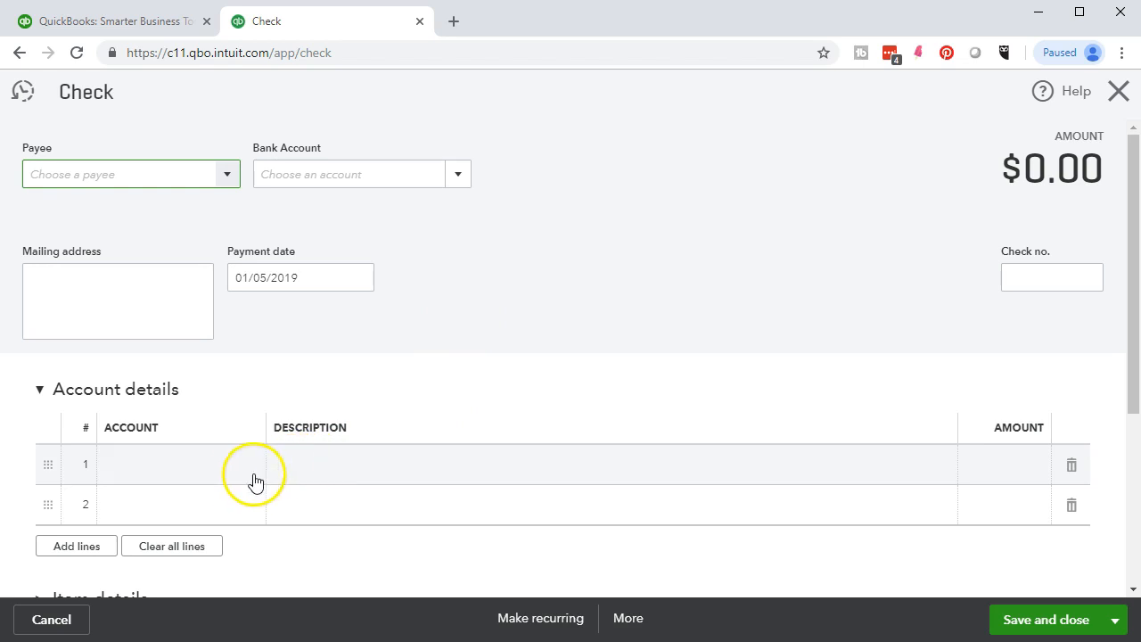
pyautogui.click(235, 477)
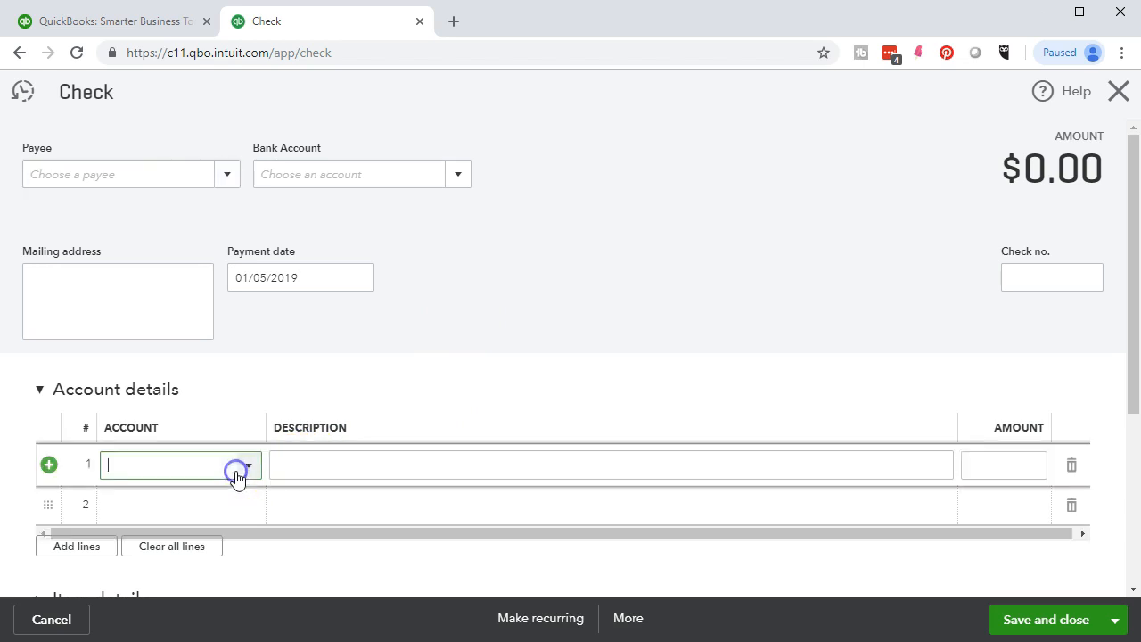
pyautogui.click(249, 468)
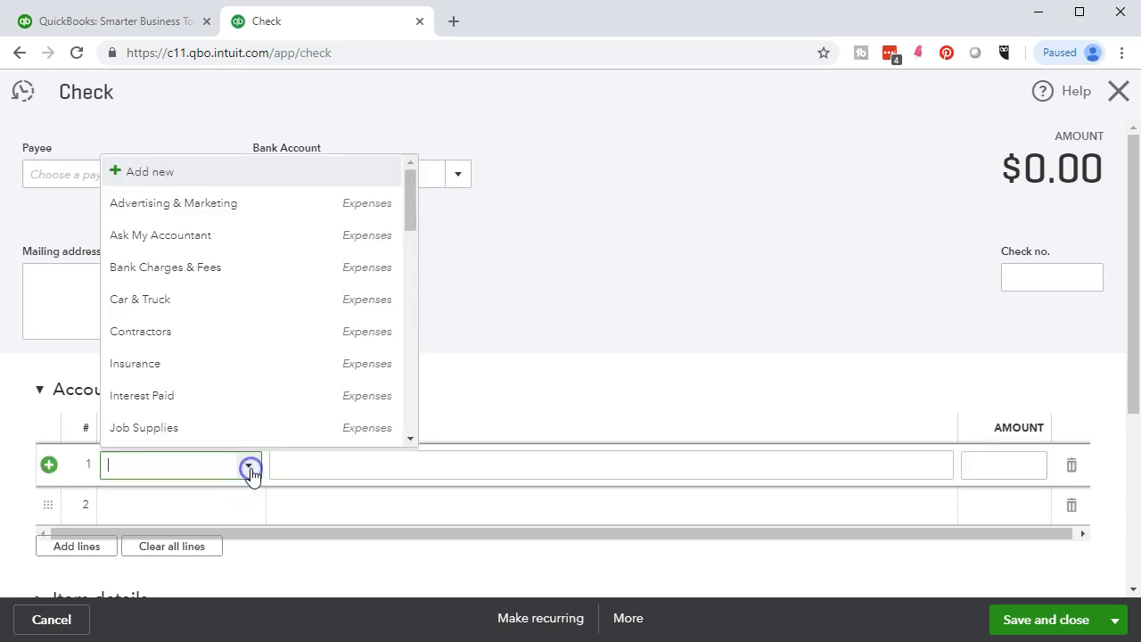
pyautogui.click(176, 176)
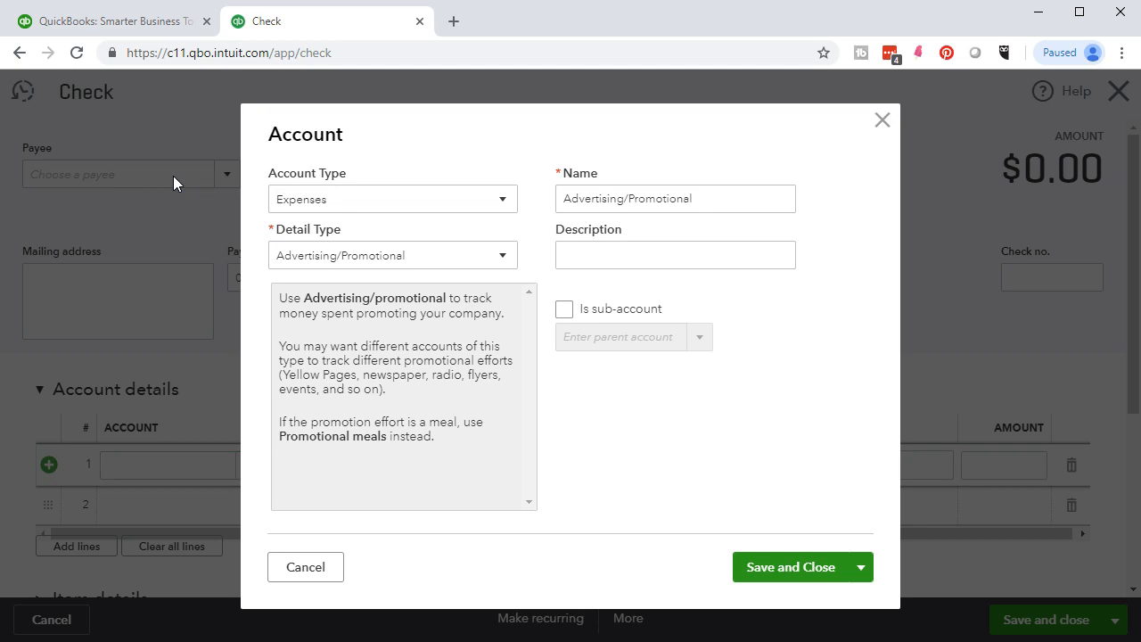
pyautogui.click(880, 123)
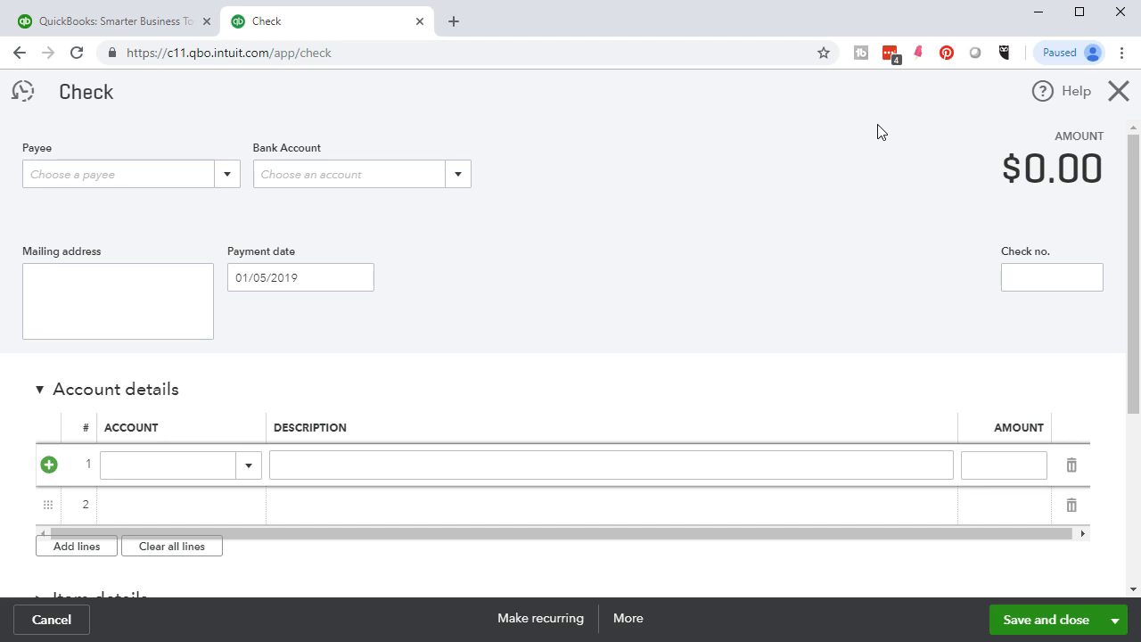
pyautogui.click(1117, 92)
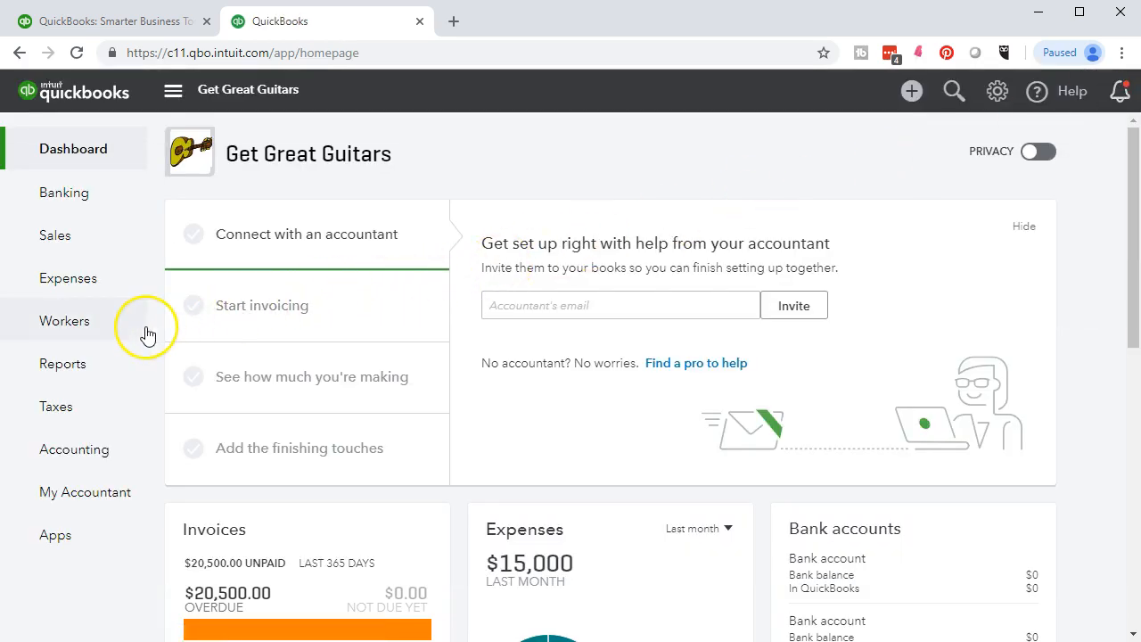
# Open the company's chart of accounts
pyautogui.moveTo(145, 328)
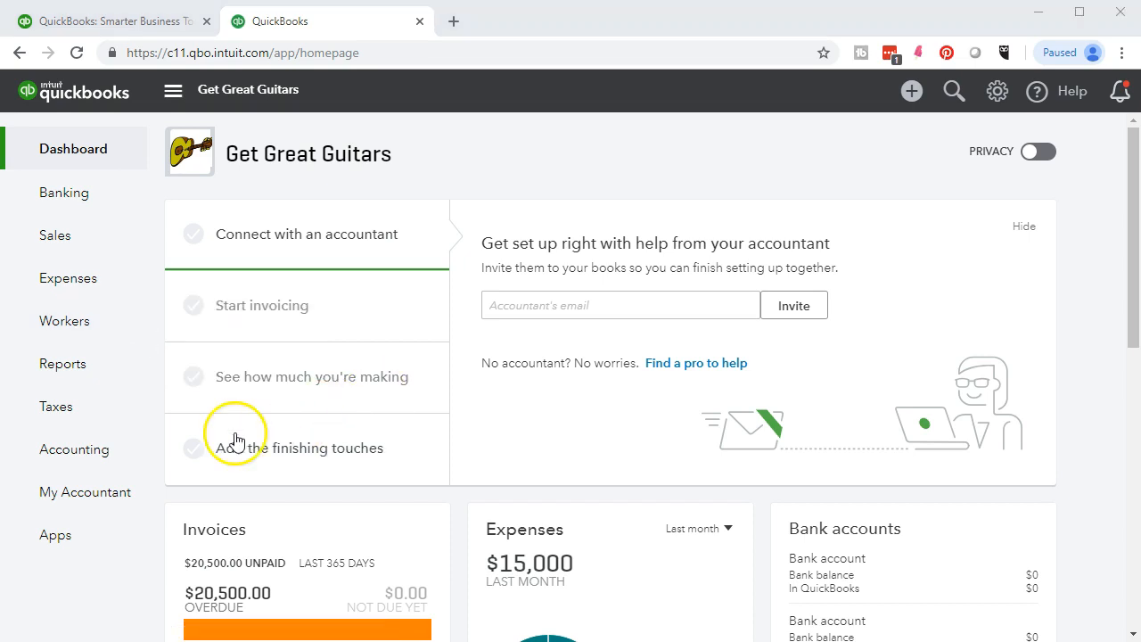
pyautogui.click(104, 461)
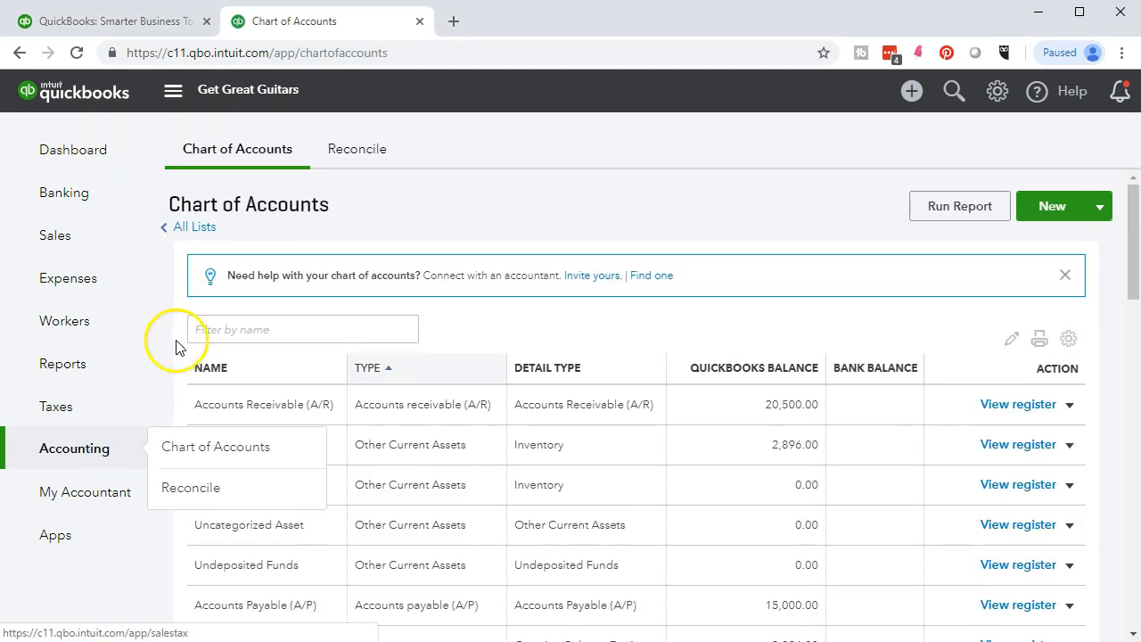
pyautogui.click(228, 168)
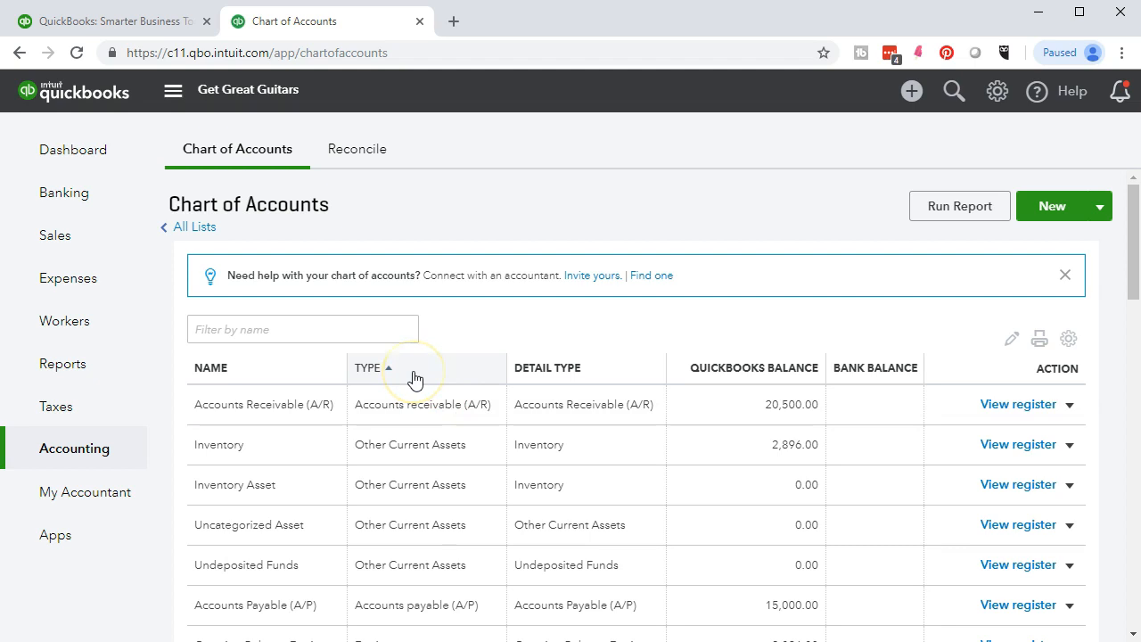
# Review the chart of accounts by name, type, detail type and balance, from the asset accounts down through equity, income and expenses
pyautogui.click(321, 377)
pyautogui.scroll(-1, 446, 419)
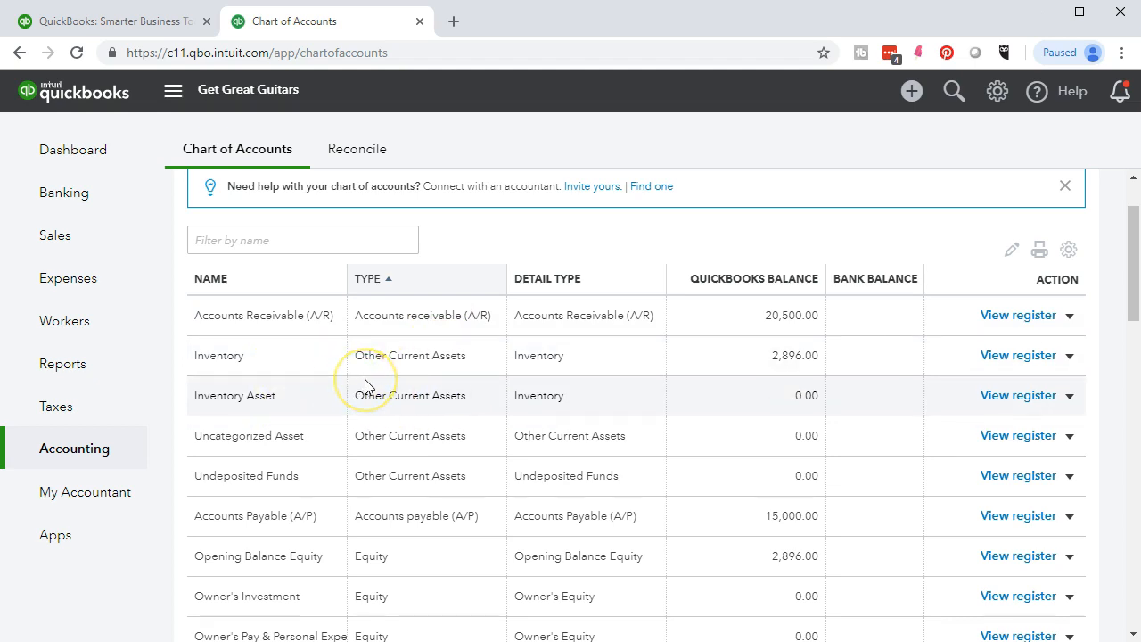
pyautogui.scroll(-3, 364, 385)
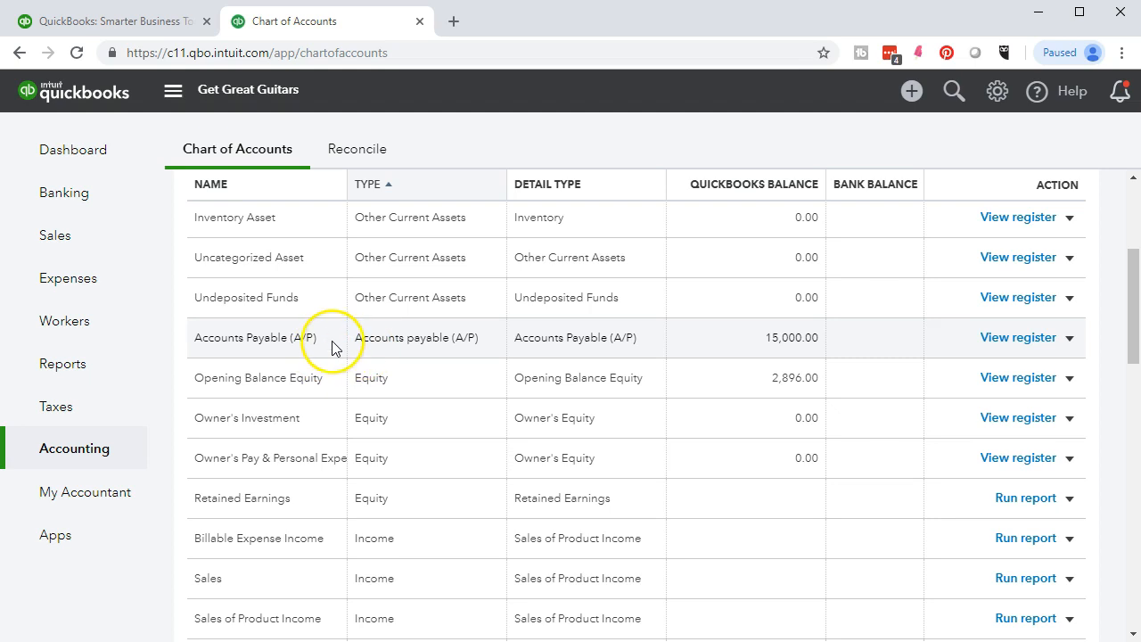
pyautogui.scroll(-1, 332, 348)
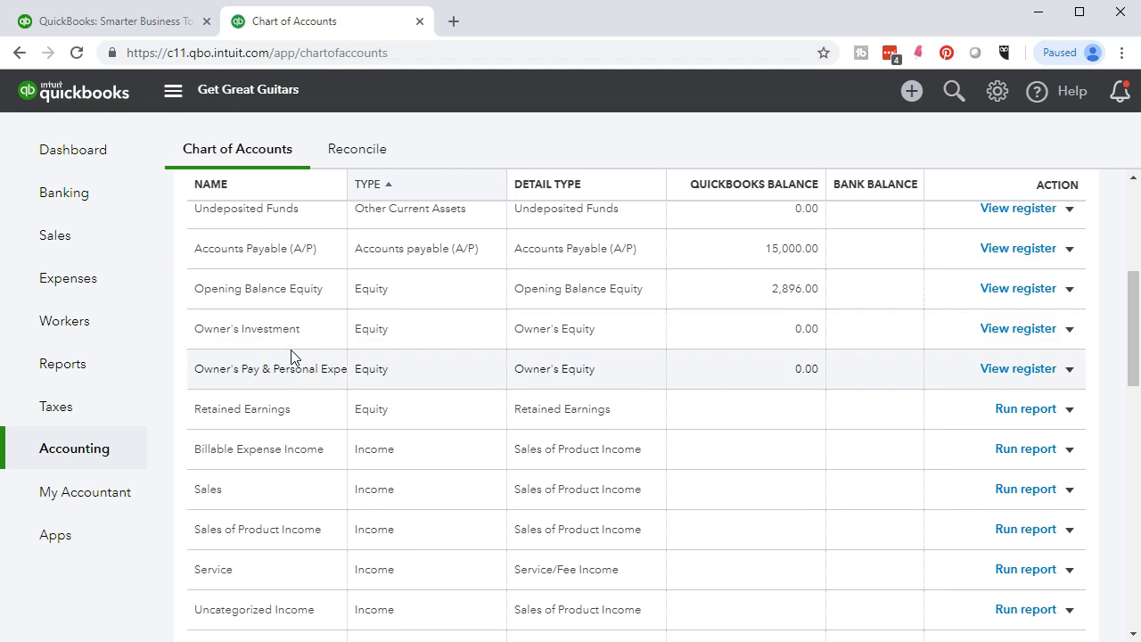
pyautogui.scroll(-1, 292, 357)
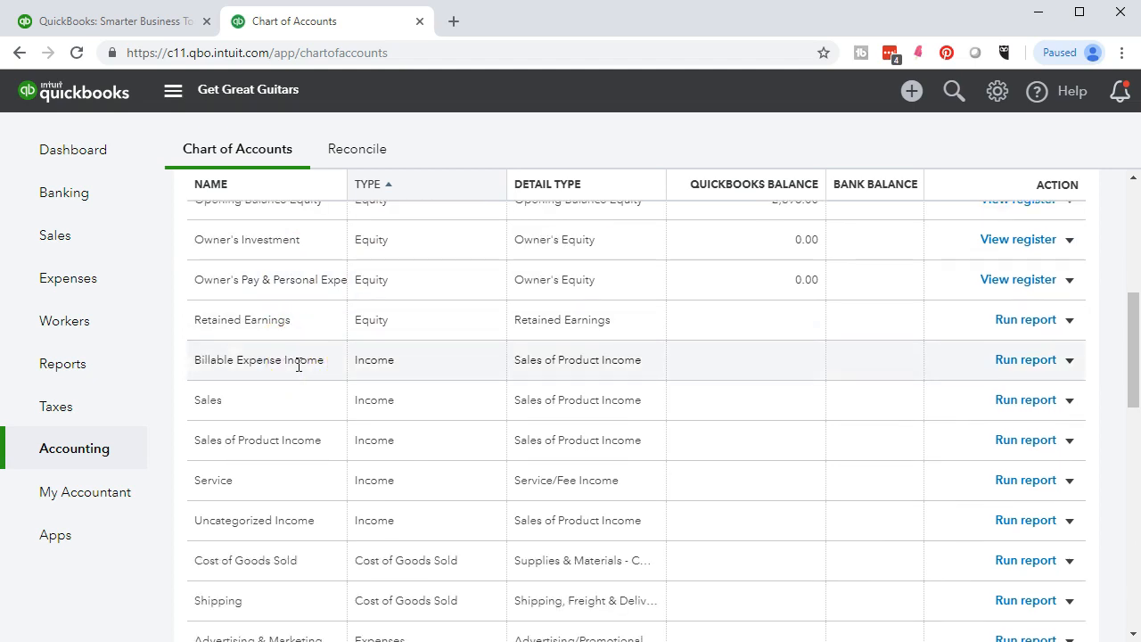
pyautogui.scroll(-1, 391, 382)
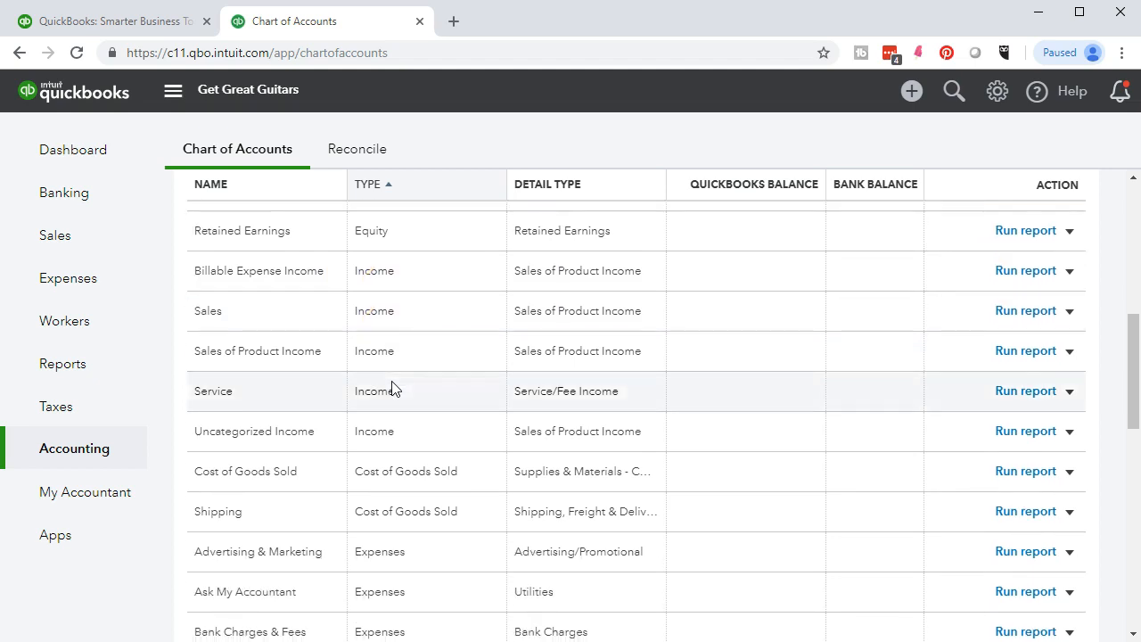
pyautogui.scroll(-1, 392, 387)
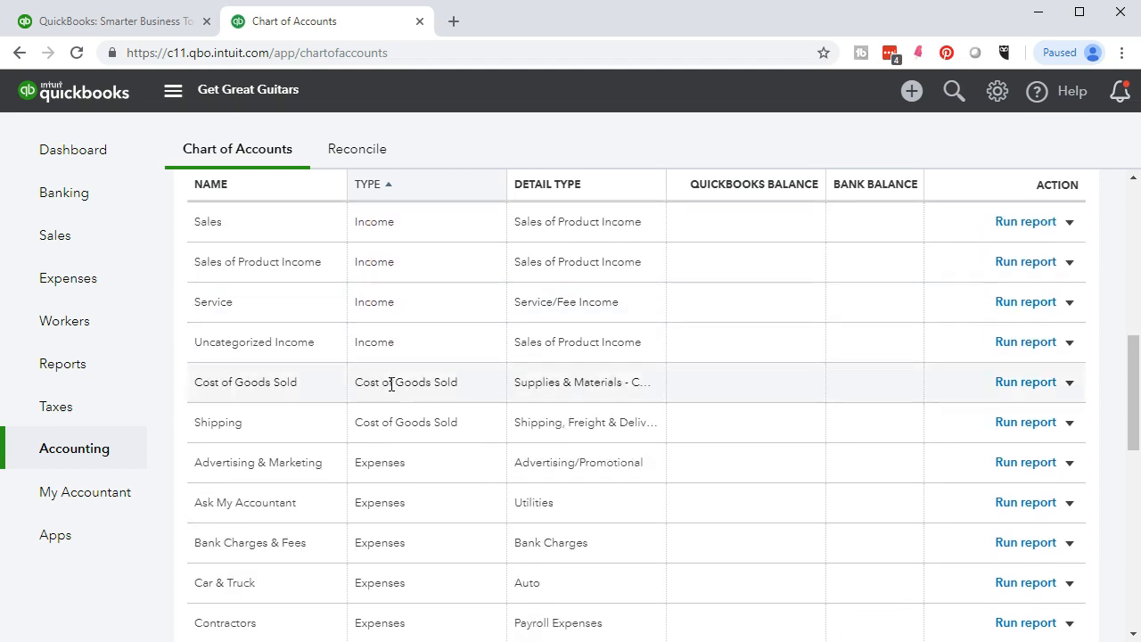
pyautogui.scroll(-1, 391, 388)
pyautogui.scroll(4, 390, 390)
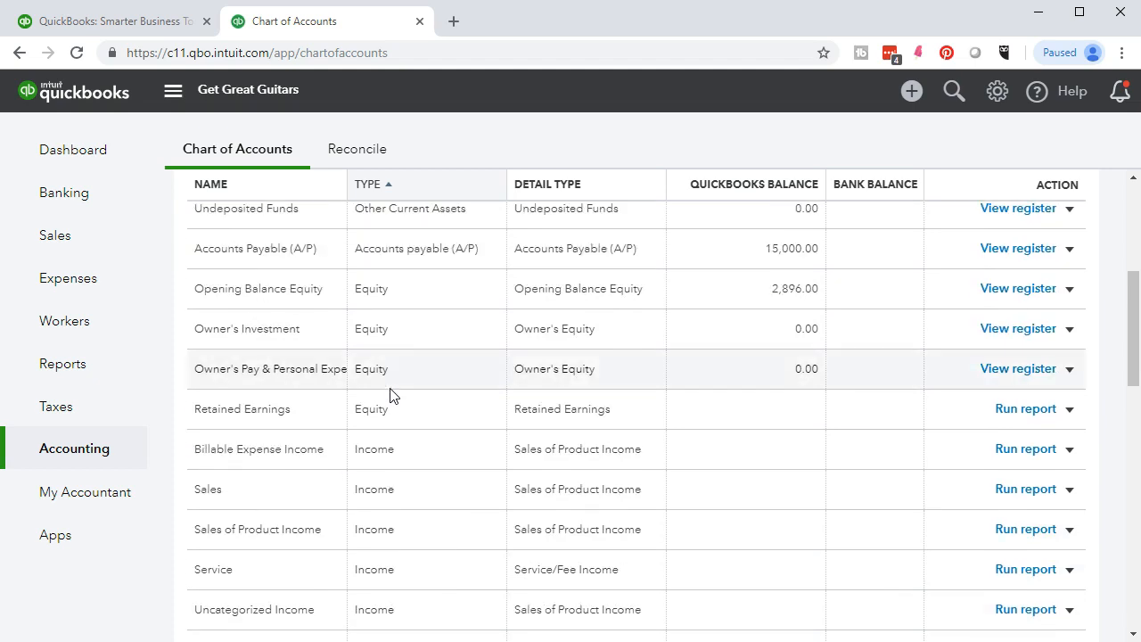
pyautogui.scroll(5, 391, 392)
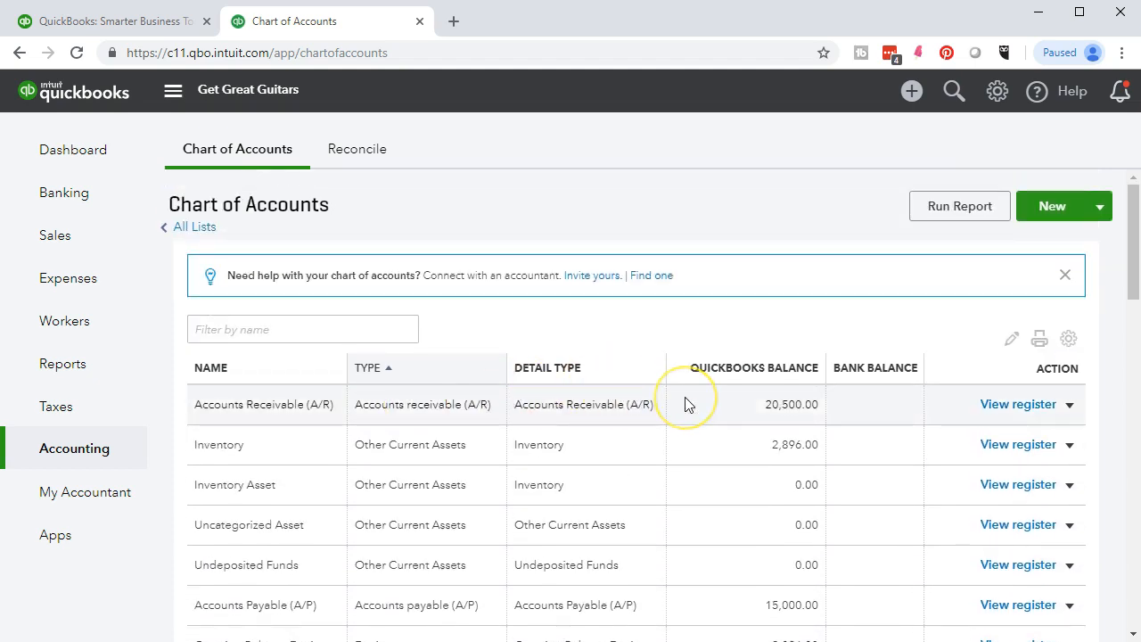
pyautogui.scroll(-1, 685, 405)
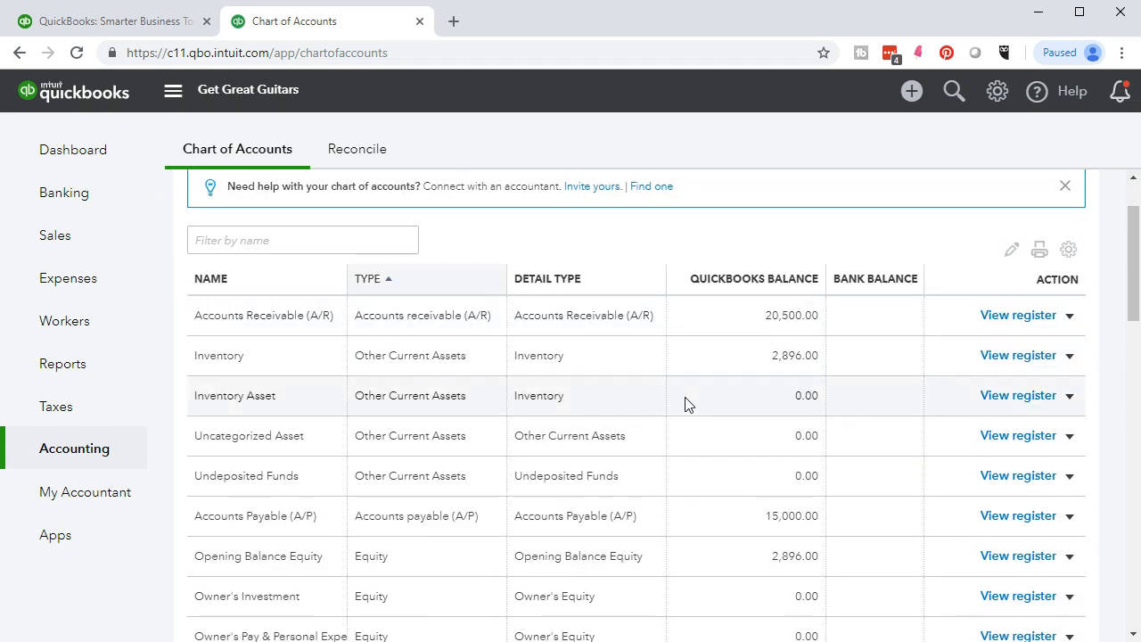
pyautogui.scroll(-3, 686, 405)
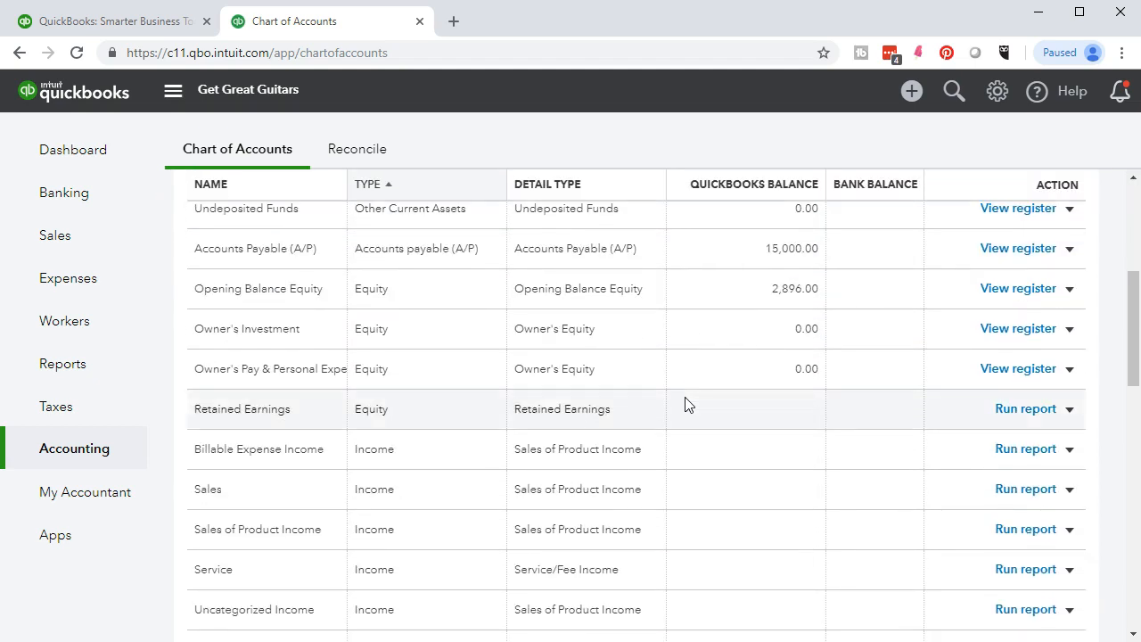
pyautogui.scroll(-1, 685, 405)
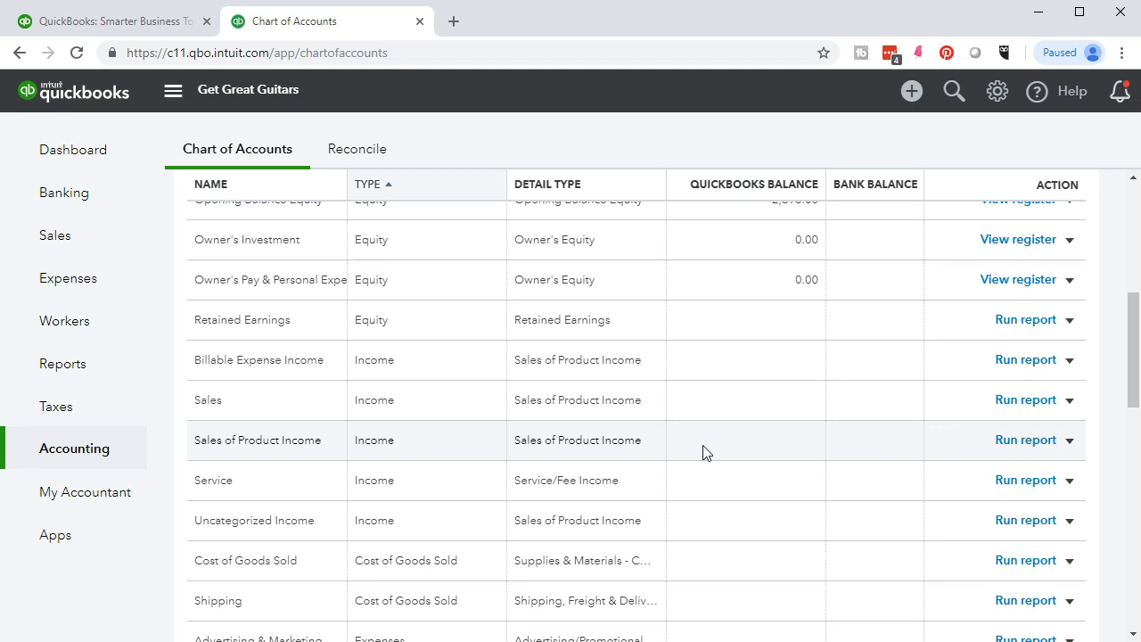
pyautogui.scroll(4, 703, 452)
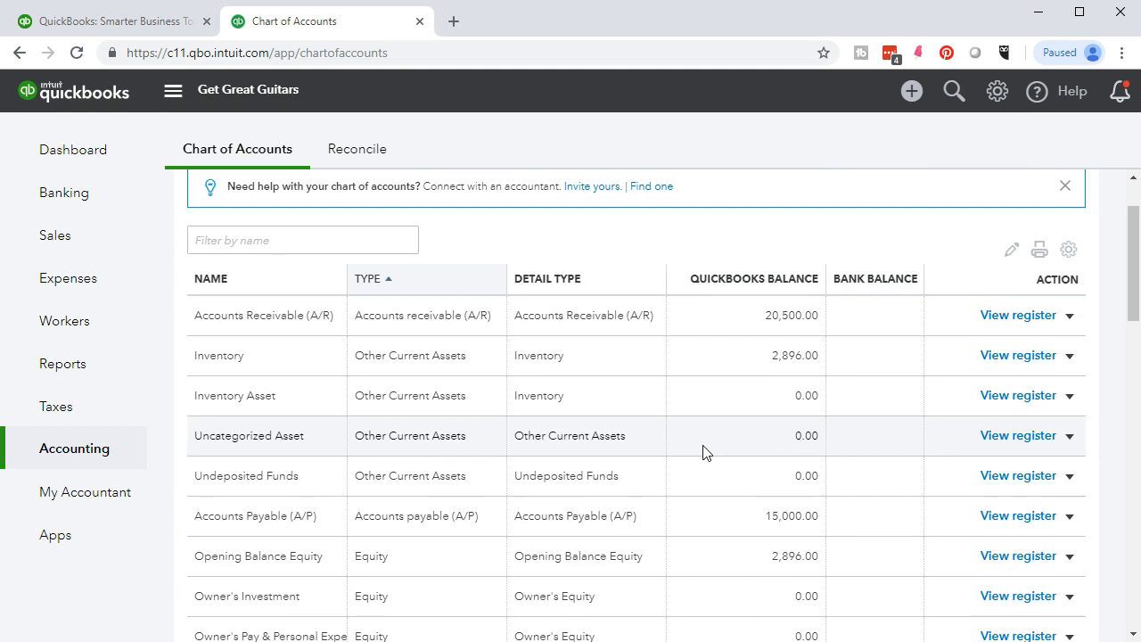
pyautogui.scroll(-6, 702, 452)
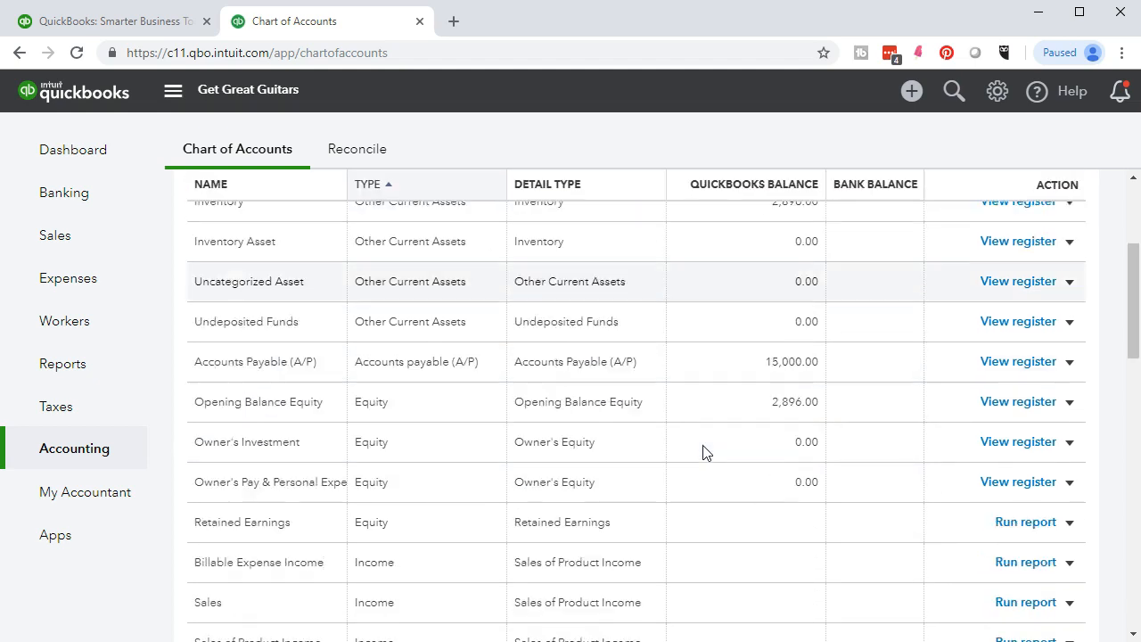
pyautogui.scroll(-4, 702, 452)
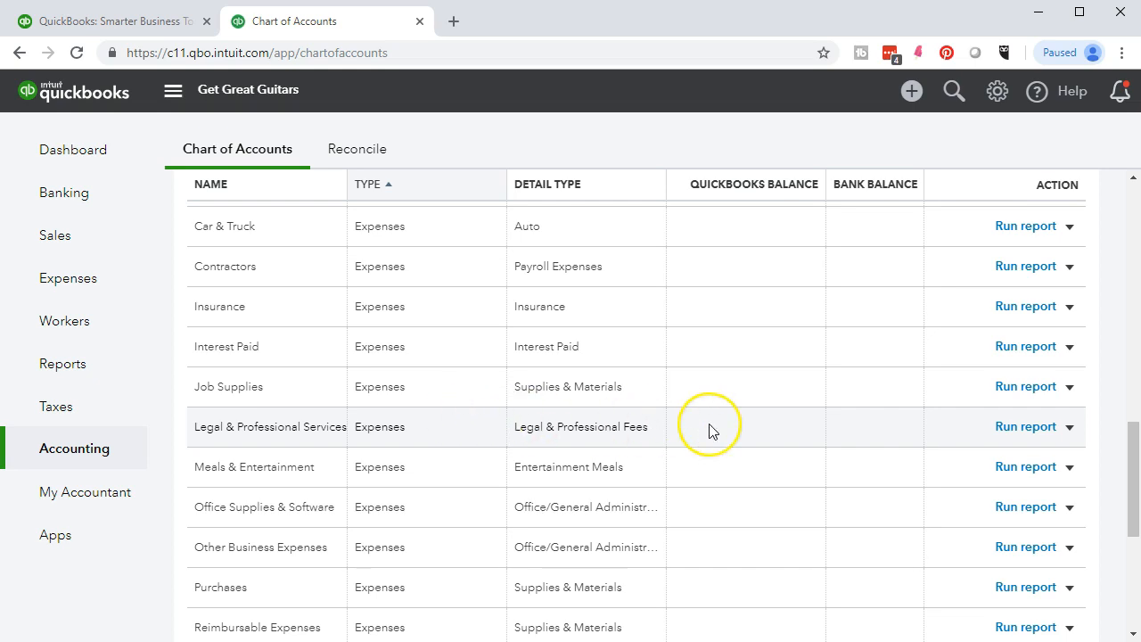
pyautogui.scroll(1, 709, 428)
pyautogui.scroll(8, 711, 431)
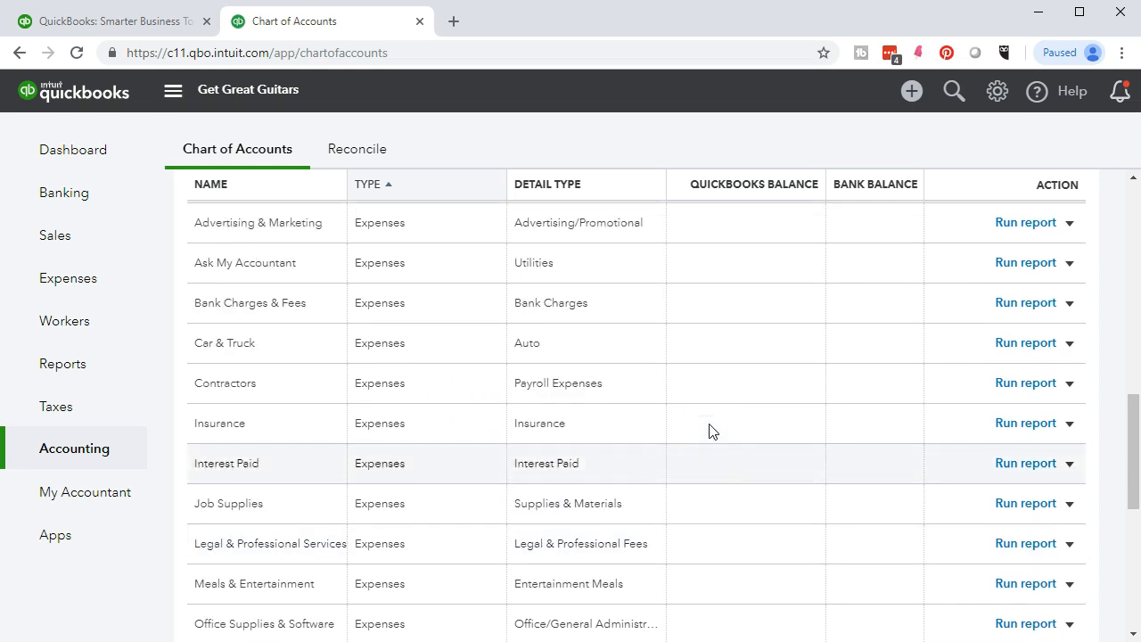
pyautogui.scroll(2, 709, 428)
pyautogui.click(517, 407)
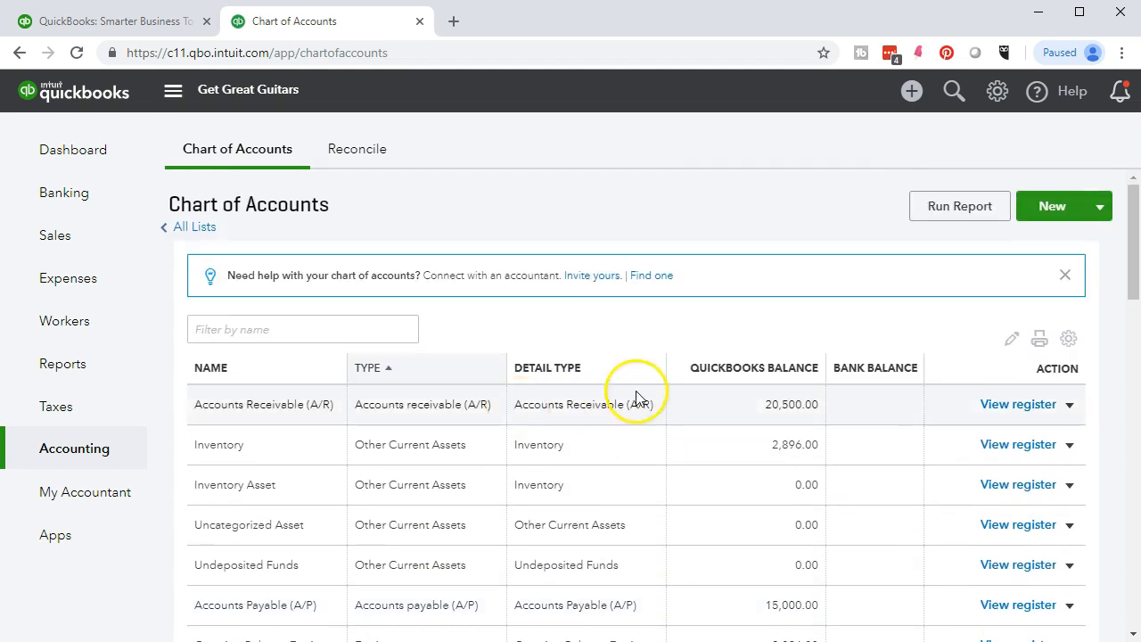
# Start a new account with account type Bank and detail type Checking
pyautogui.click(1034, 216)
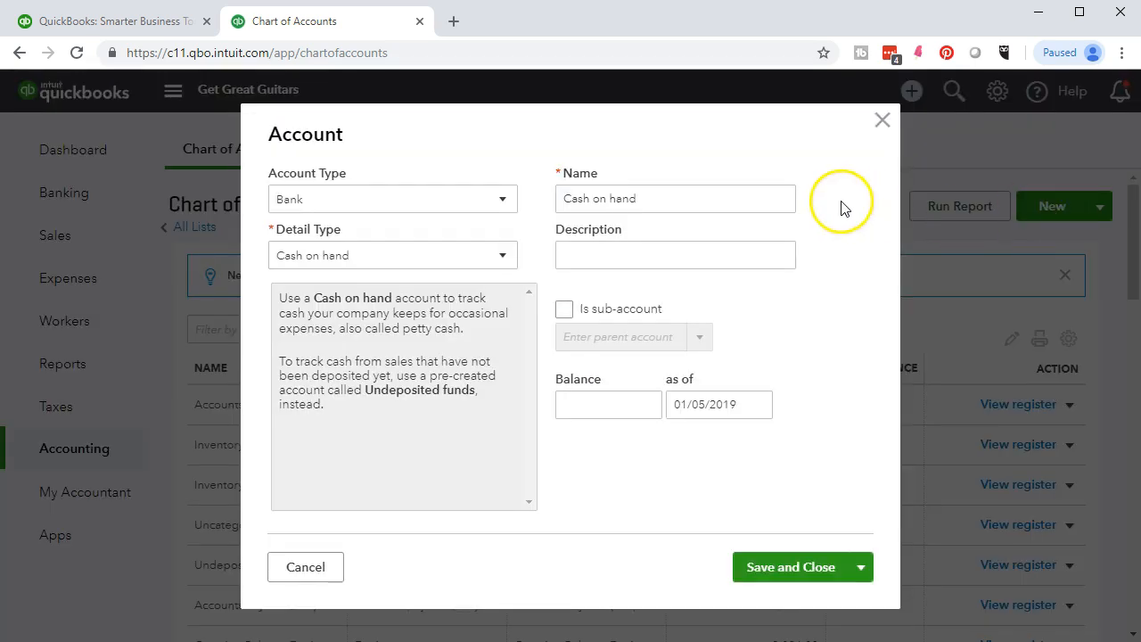
pyautogui.click(504, 202)
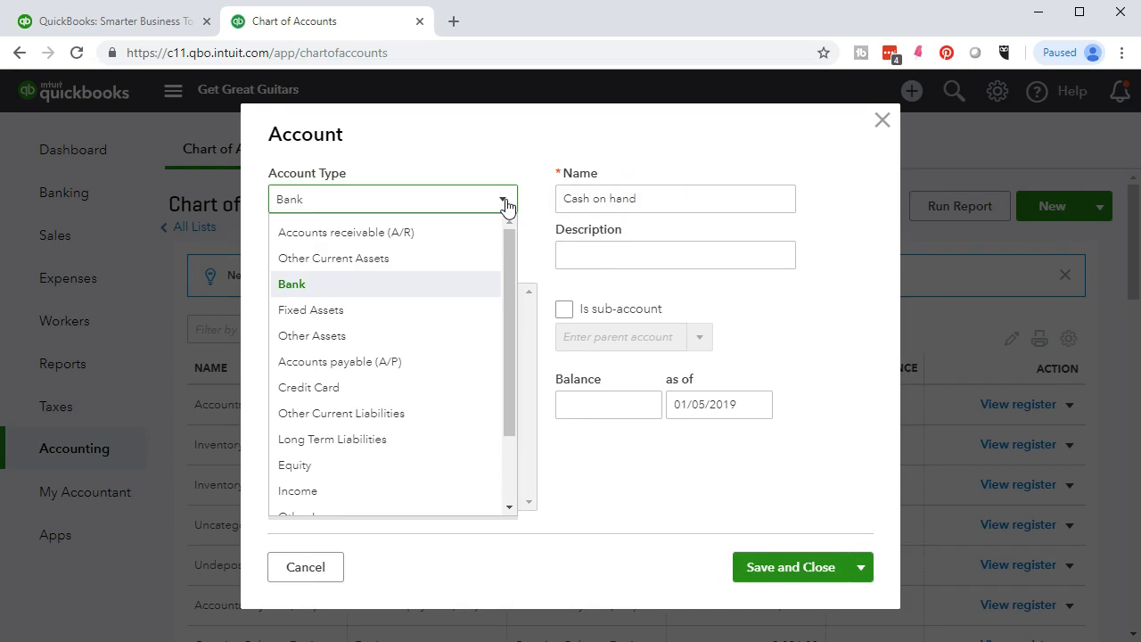
pyautogui.click(481, 200)
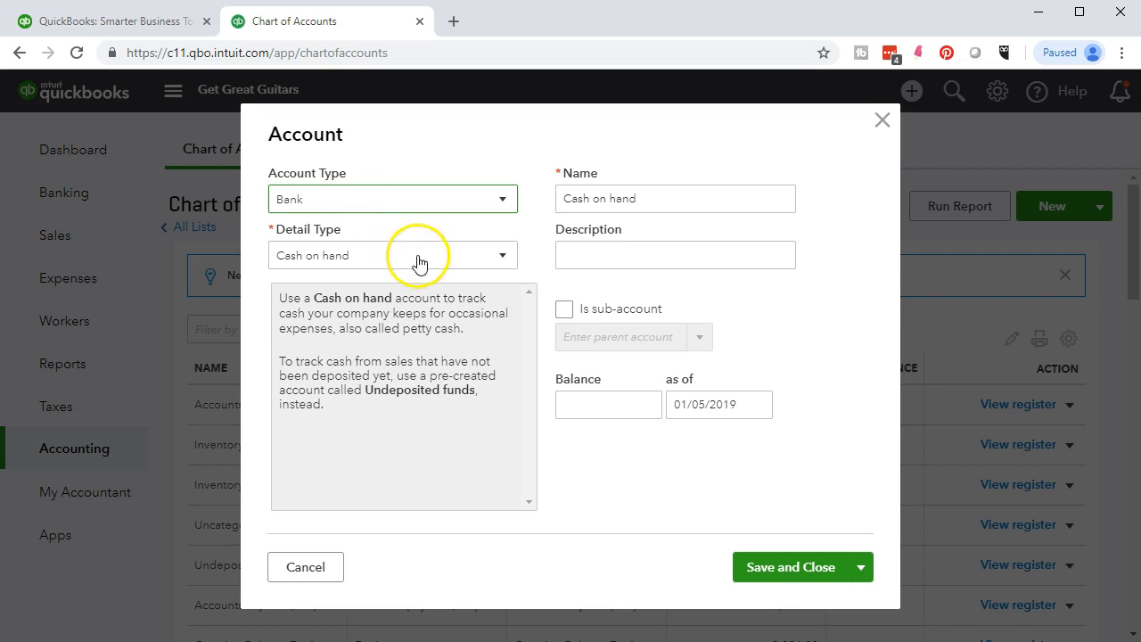
pyautogui.click(480, 258)
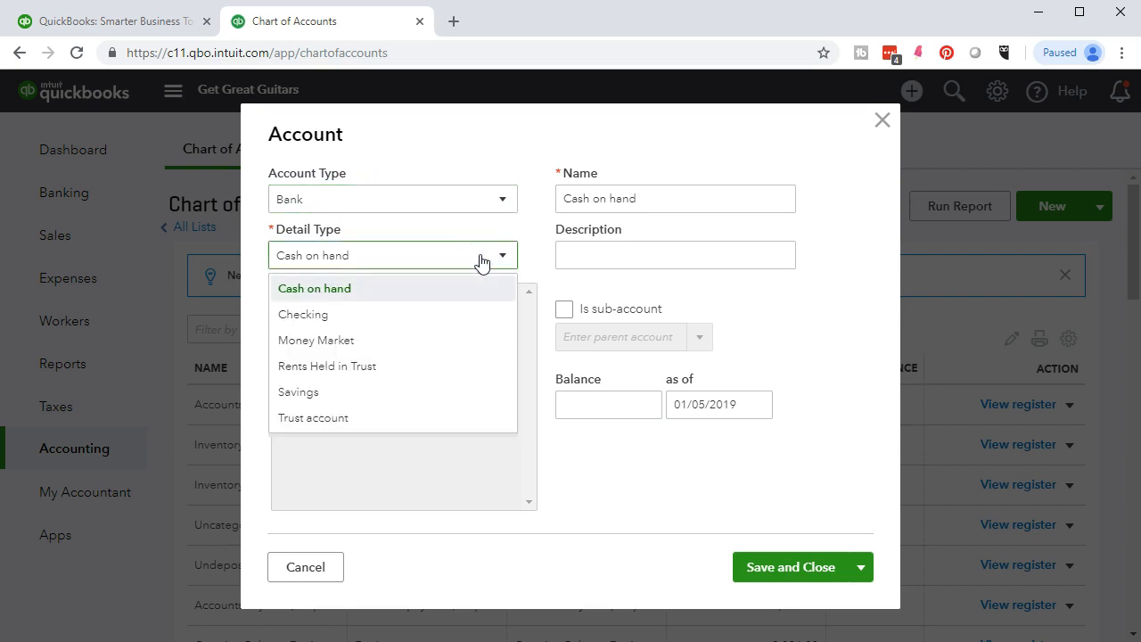
pyautogui.click(380, 314)
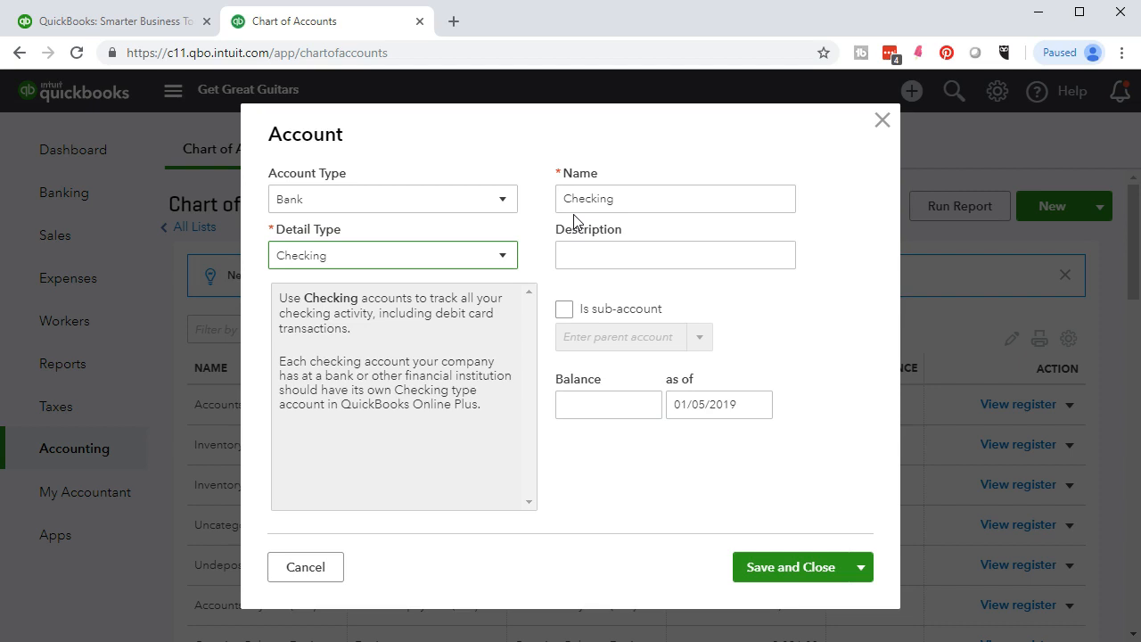
# Enter an opening balance of 25,000 for the new Checking account
pyautogui.click(595, 253)
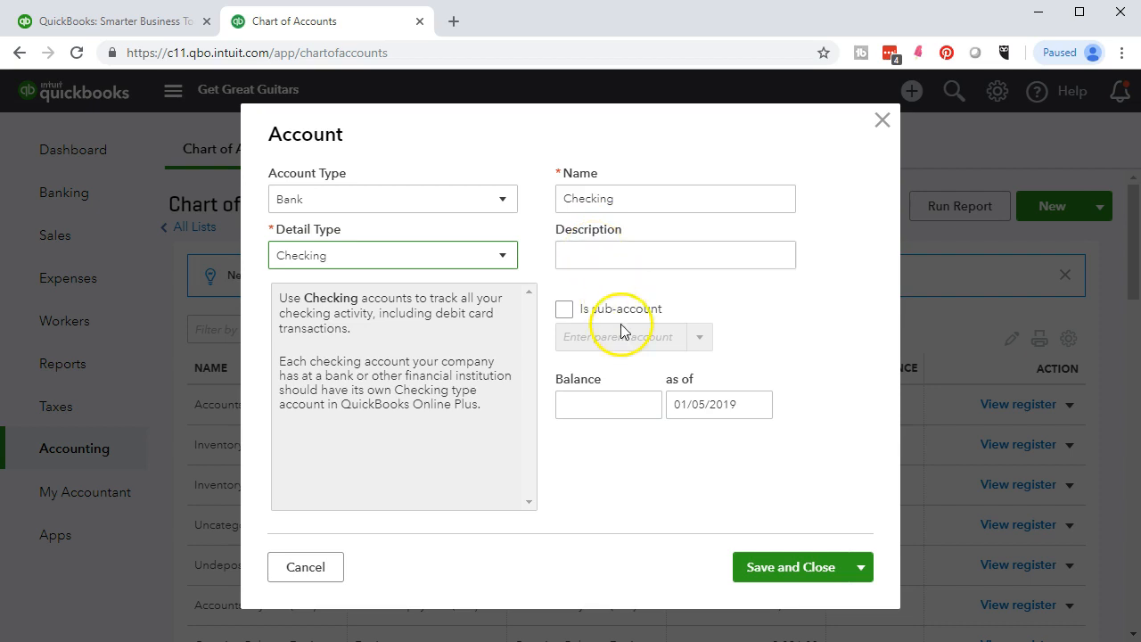
pyautogui.click(611, 404)
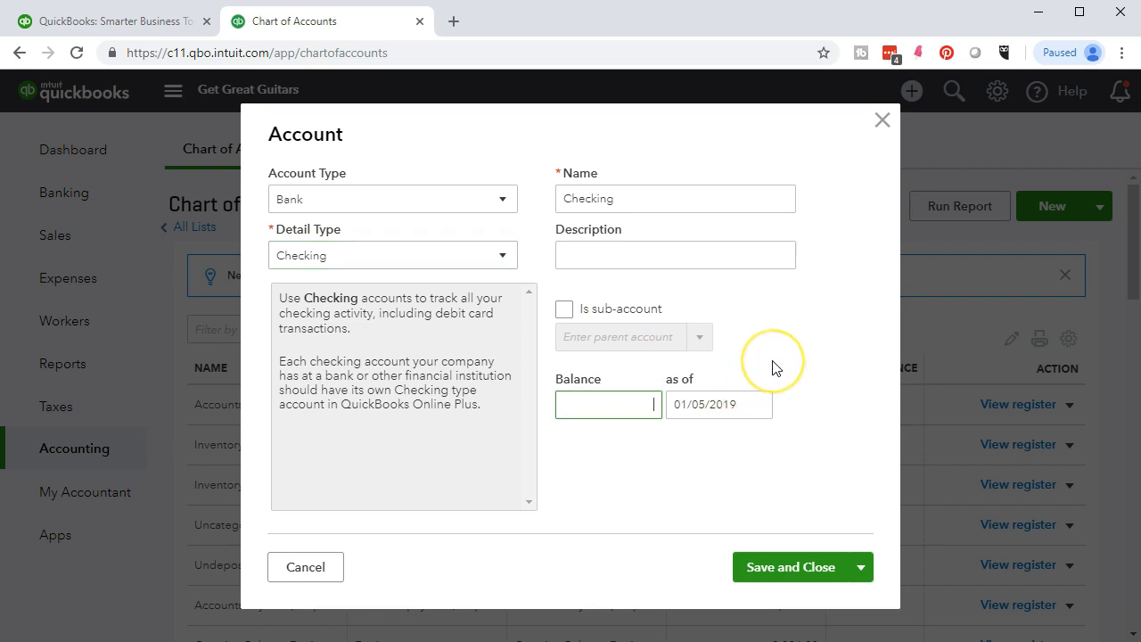
pyautogui.write('25000')
pyautogui.press('Tab')
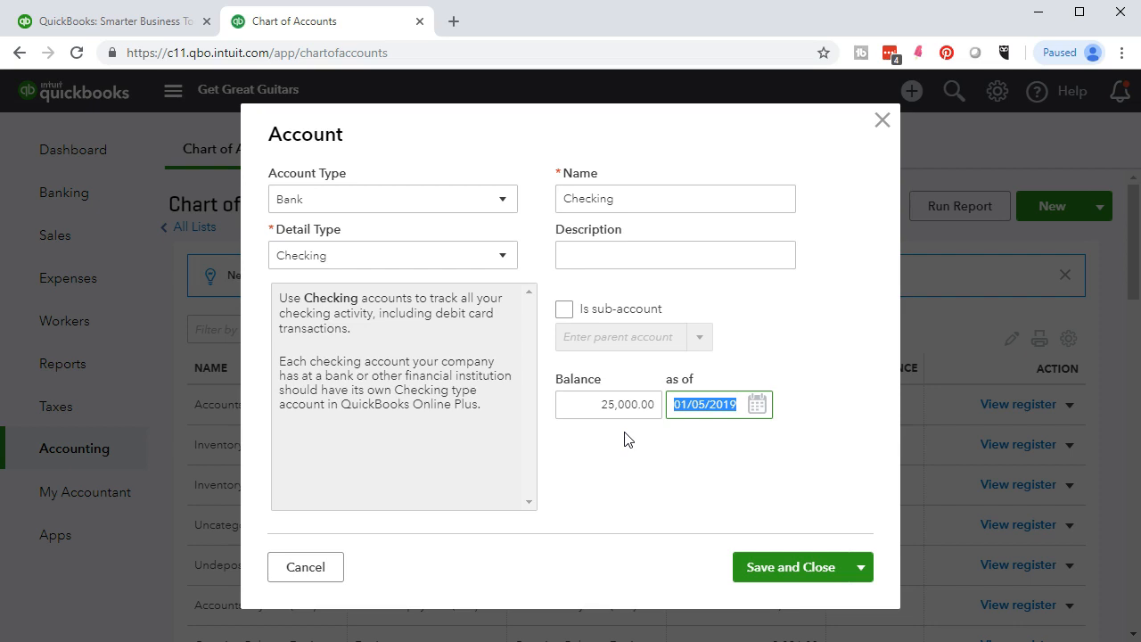
# Date the Checking account's opening balance 12/31/2018 and save the account
pyautogui.write('12')
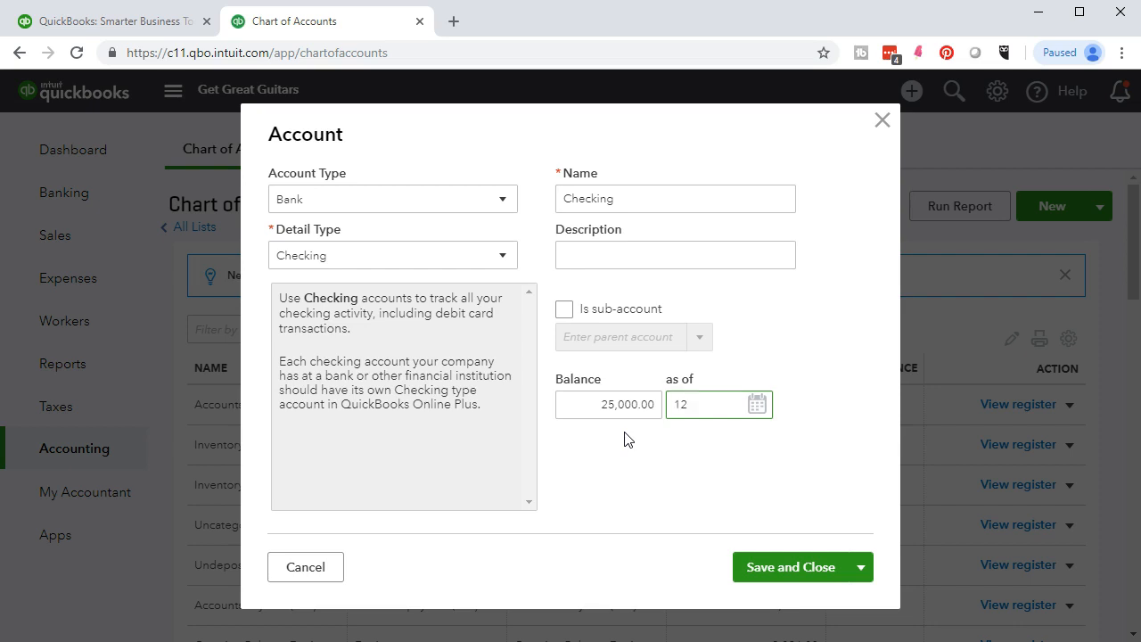
pyautogui.write('311')
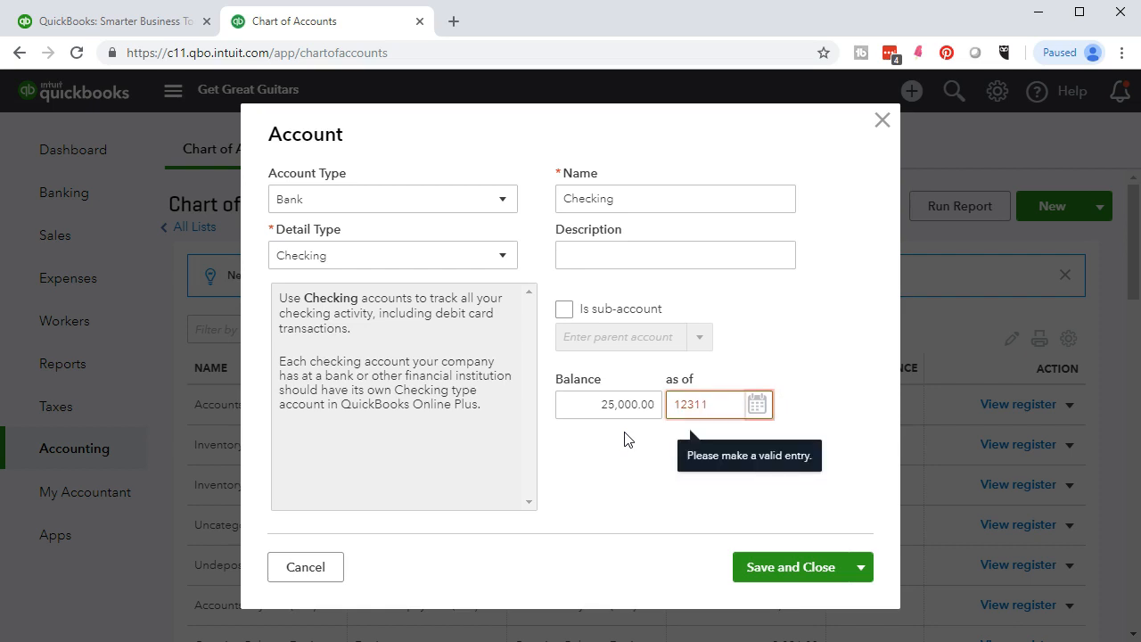
pyautogui.write('9')
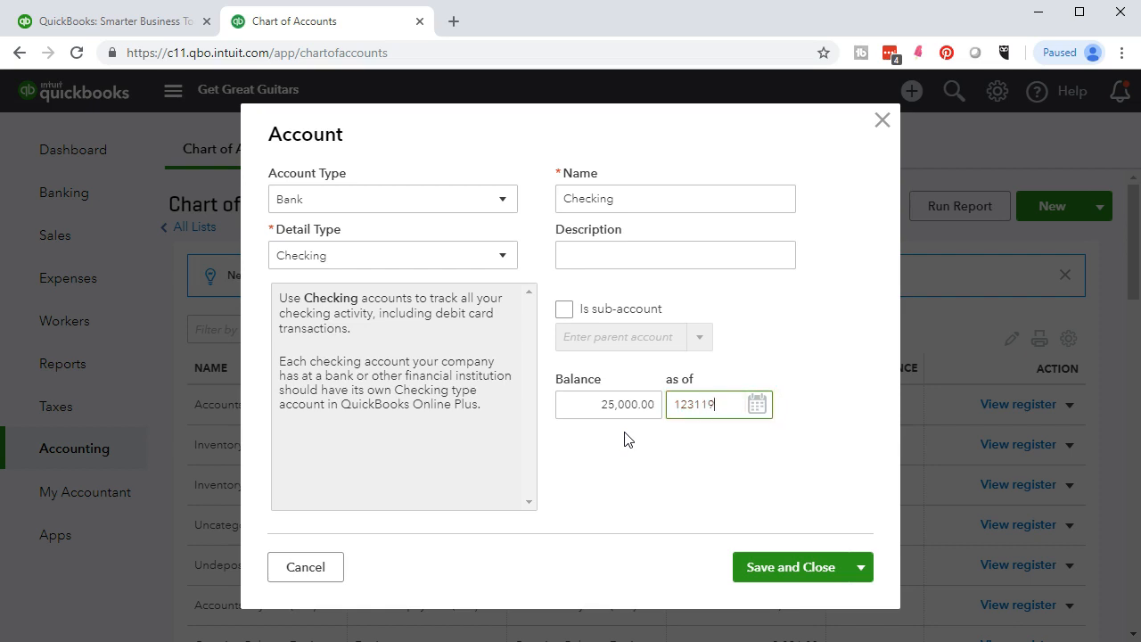
pyautogui.press('Tab')
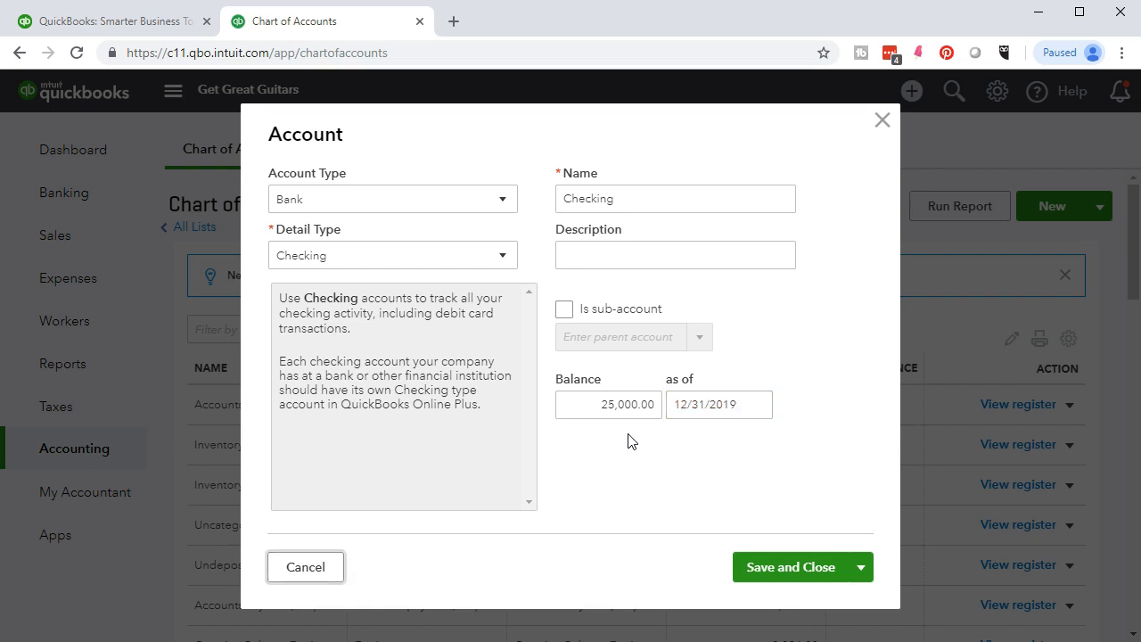
pyautogui.click(747, 405)
pyautogui.click(738, 407)
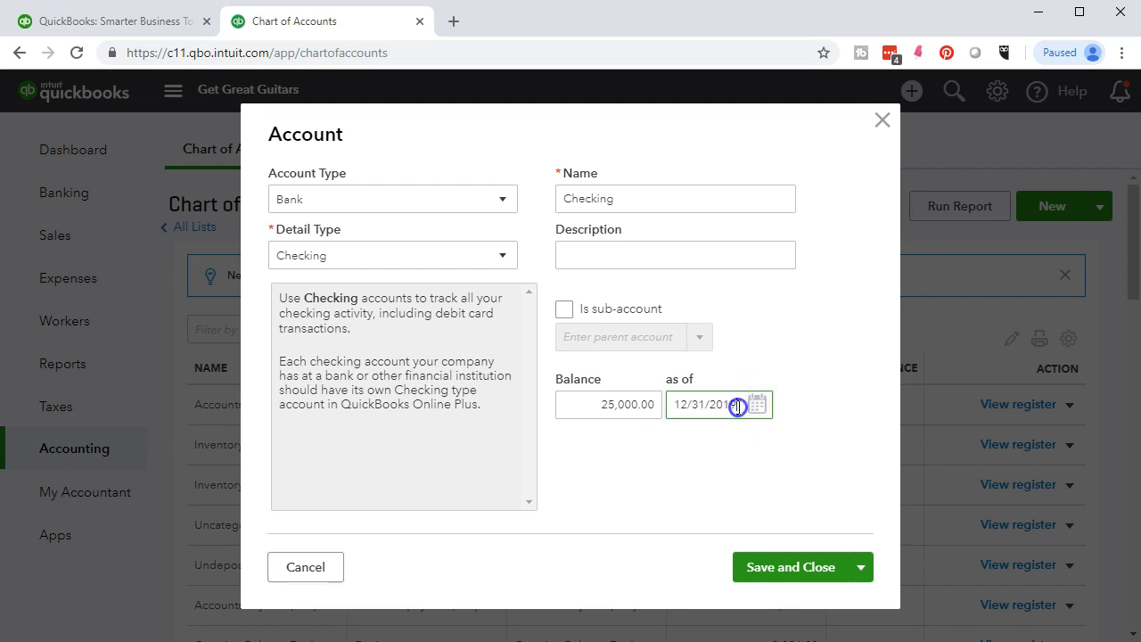
pyautogui.press('BackSpace')
pyautogui.write('8')
pyautogui.click(675, 465)
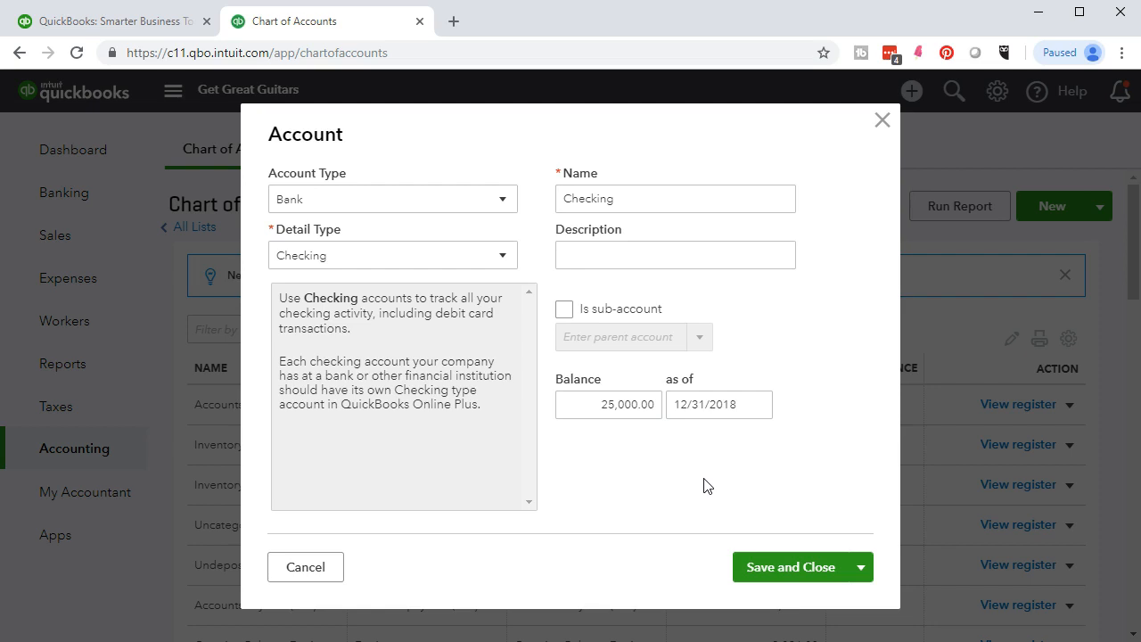
pyautogui.click(755, 572)
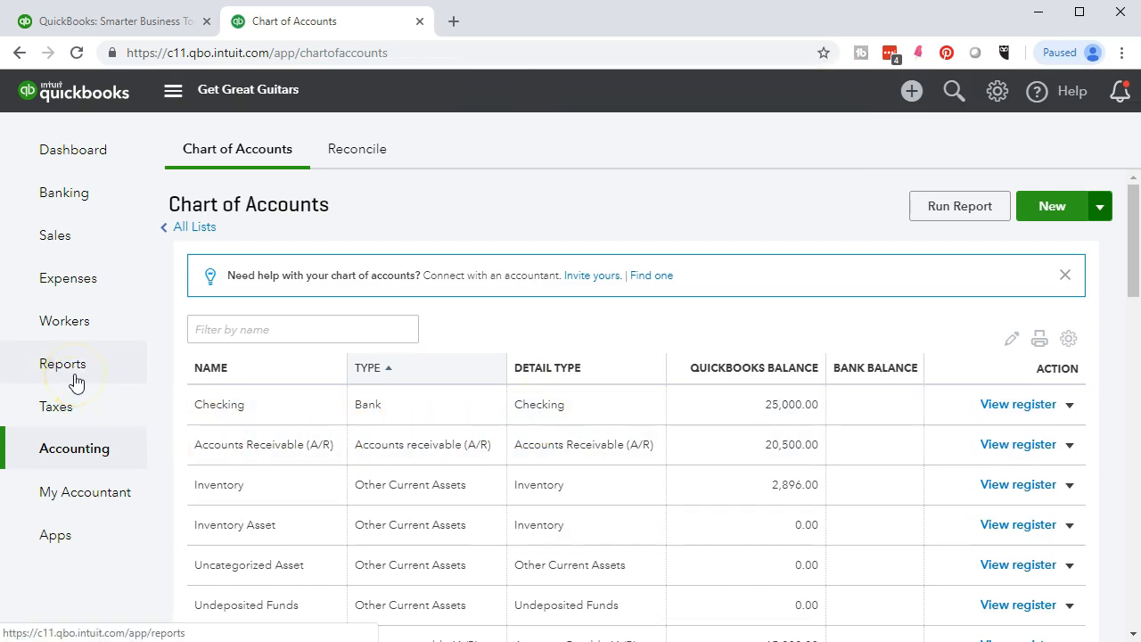
# Open the Balance Sheet report and drill down into the Checking account's balance
pyautogui.click(75, 375)
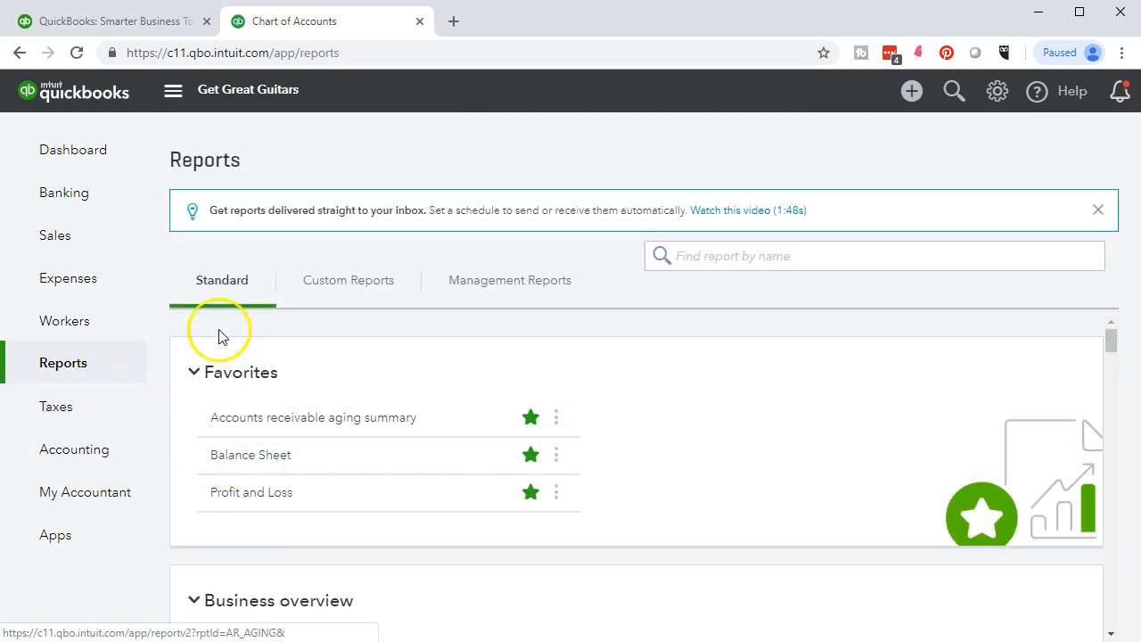
pyautogui.click(239, 460)
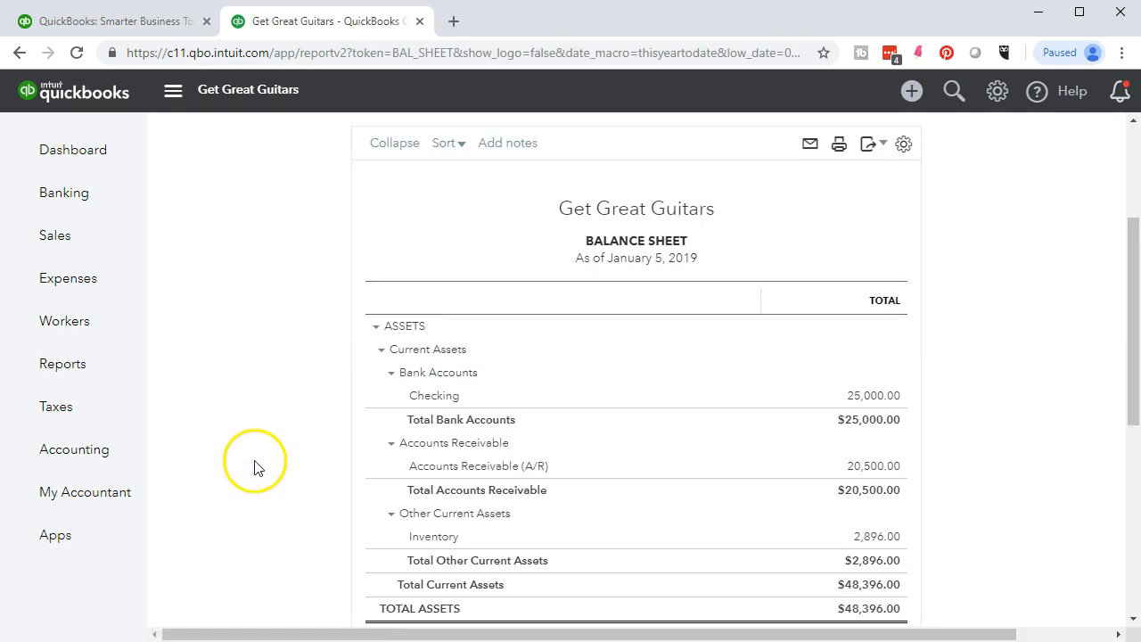
pyautogui.click(851, 399)
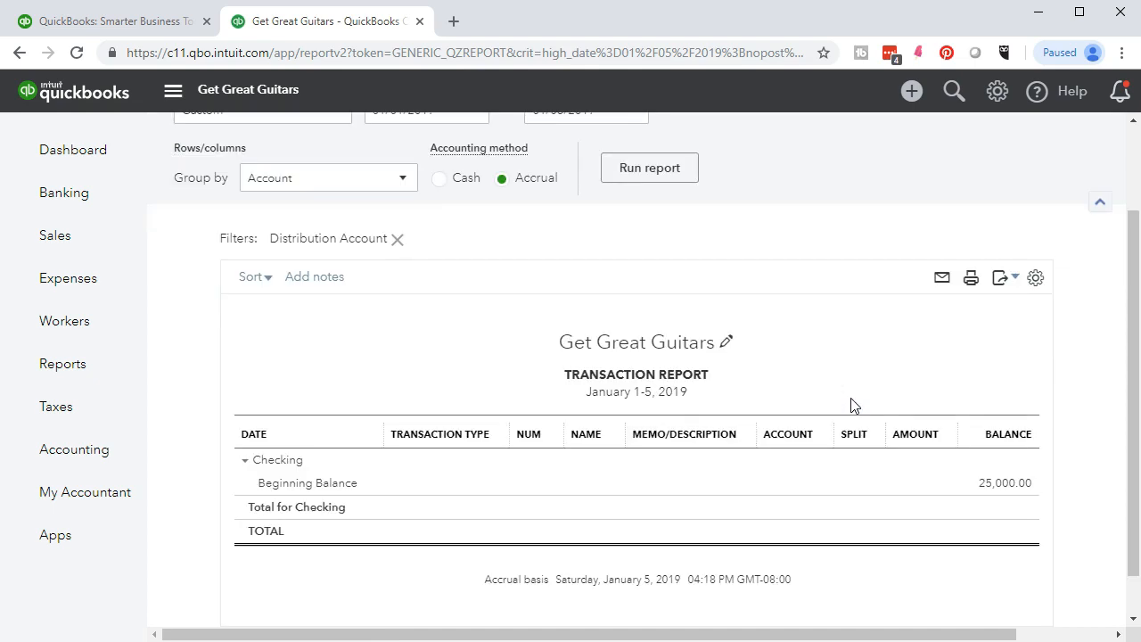
# Set the transaction report's start date to 01/01/2018 and rerun the report
pyautogui.scroll(2, 499, 258)
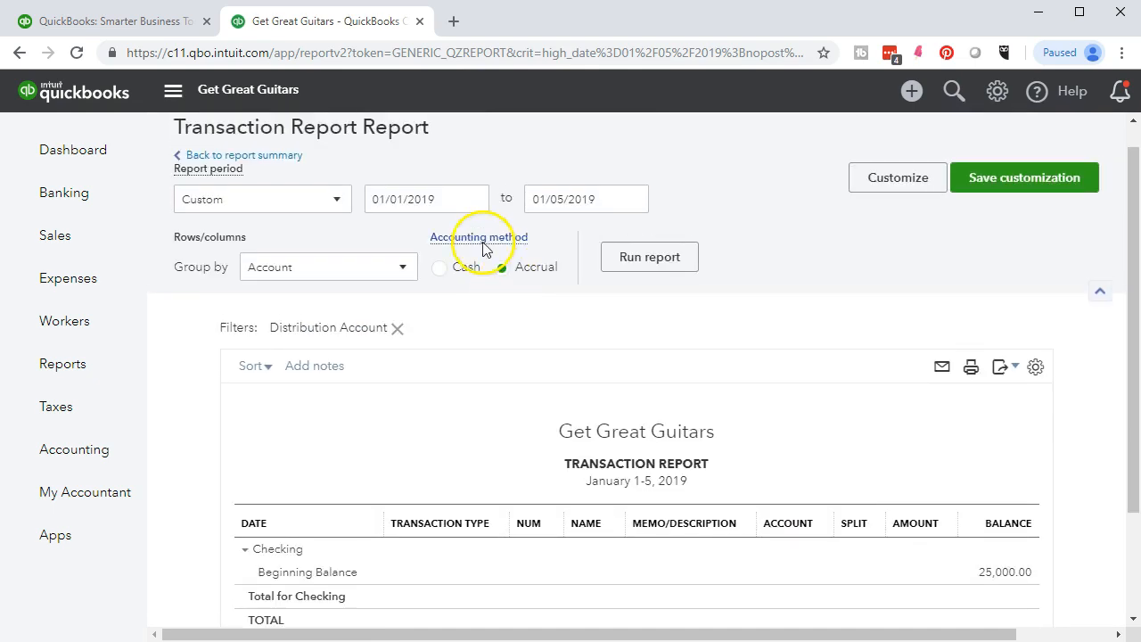
pyautogui.tripleClick(441, 197)
pyautogui.click(442, 197)
pyautogui.press('BackSpace')
pyautogui.write('8')
pyautogui.click(635, 258)
pyautogui.scroll(-1, 634, 258)
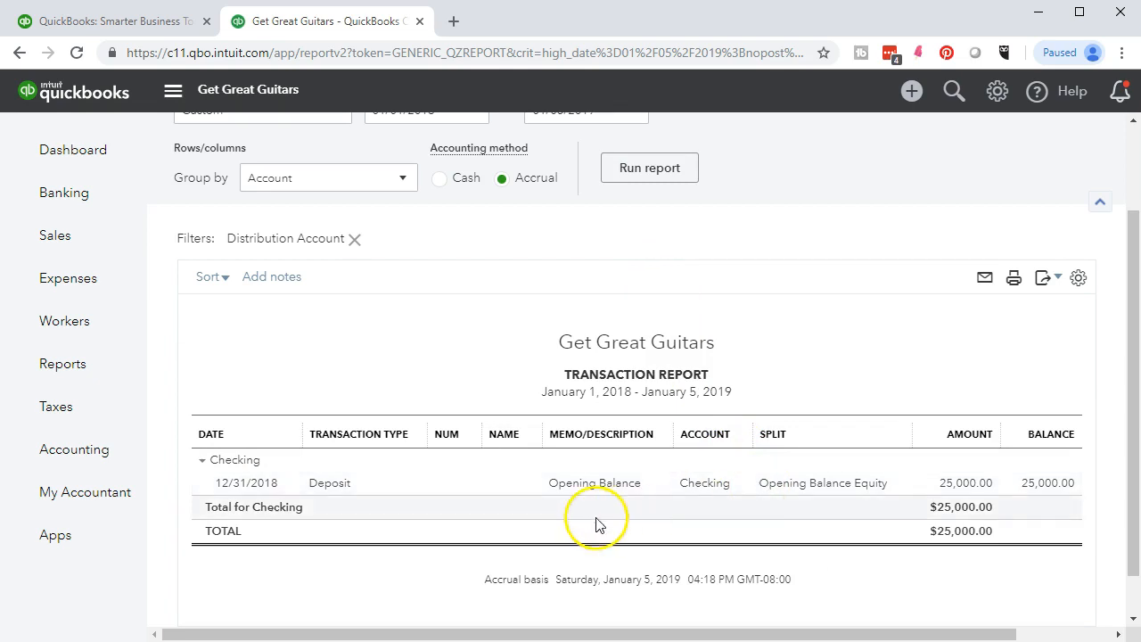
# Open the opening balance deposit behind the Checking entry, examine its account and amount, and return to the report
pyautogui.click(339, 492)
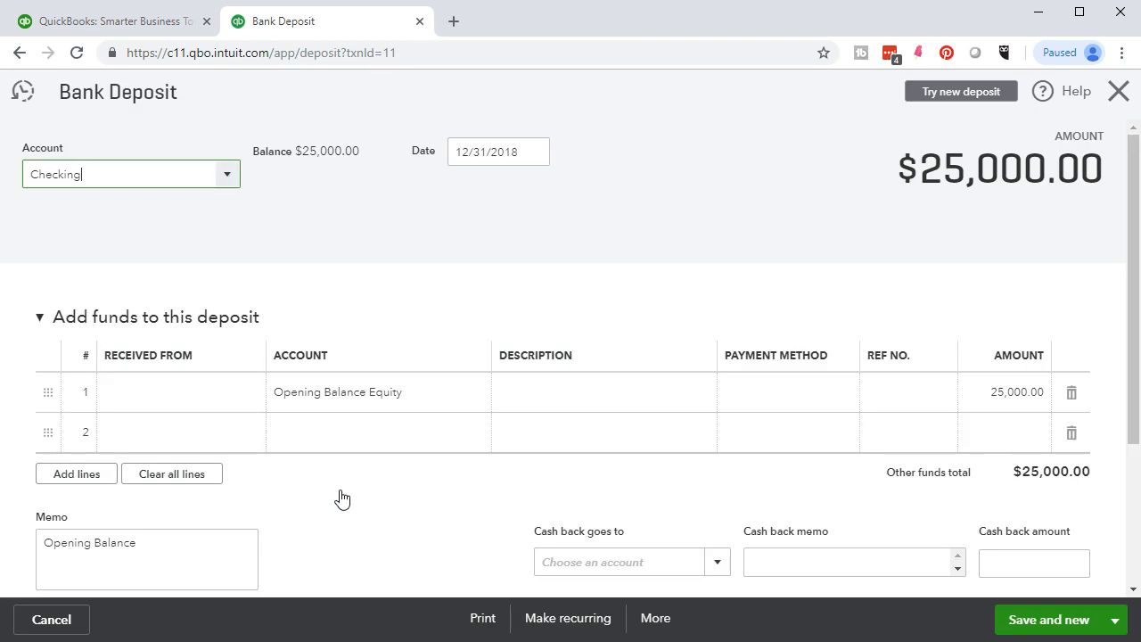
pyautogui.click(251, 268)
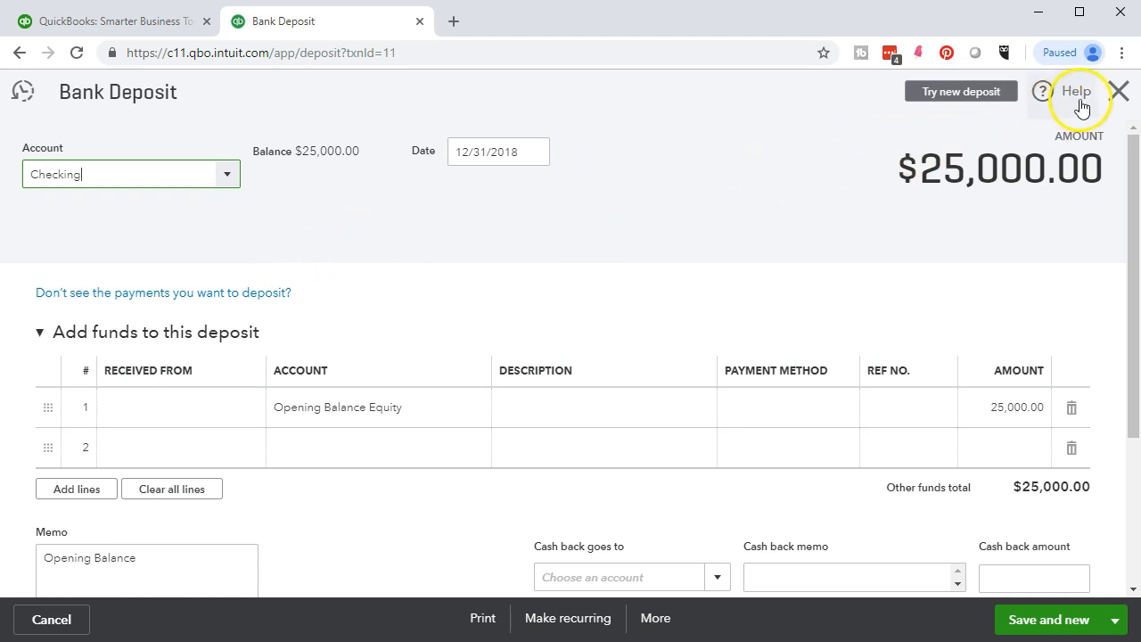
pyautogui.click(1117, 92)
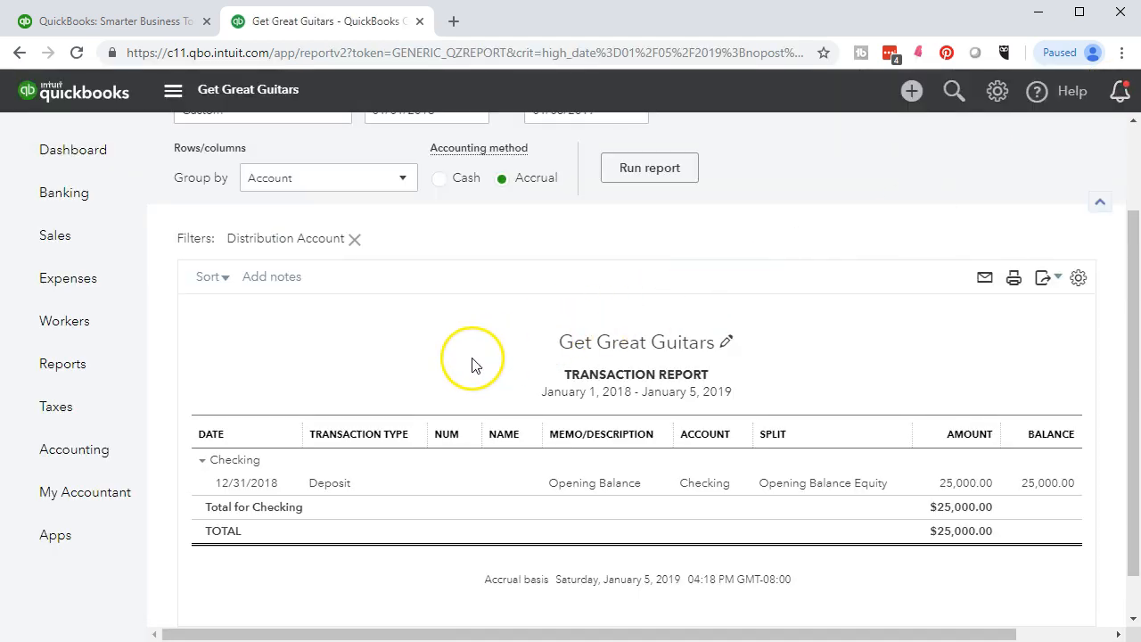
pyautogui.scroll(2, 473, 365)
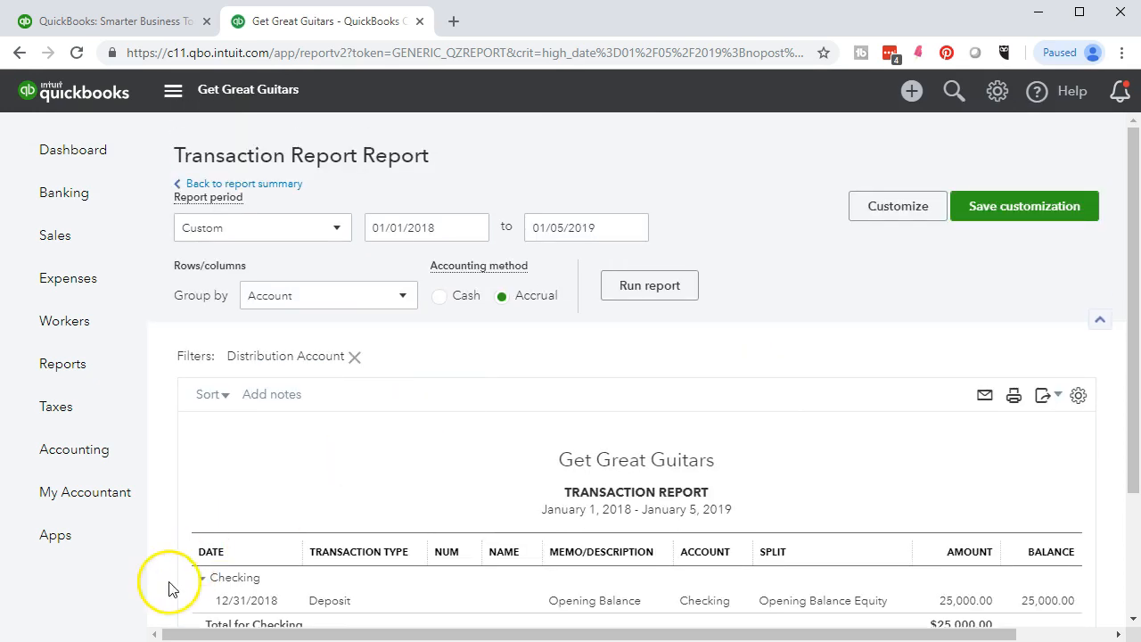
# Return to the chart of accounts and check the balances of the asset, liability and equity accounts
pyautogui.click(96, 460)
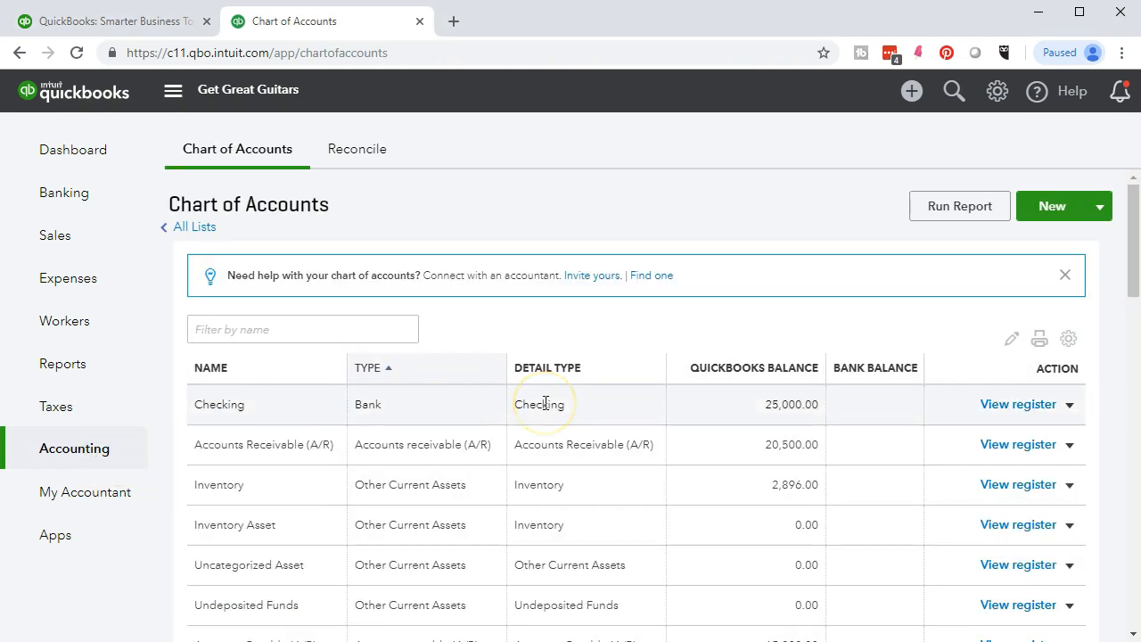
pyautogui.scroll(-3, 546, 404)
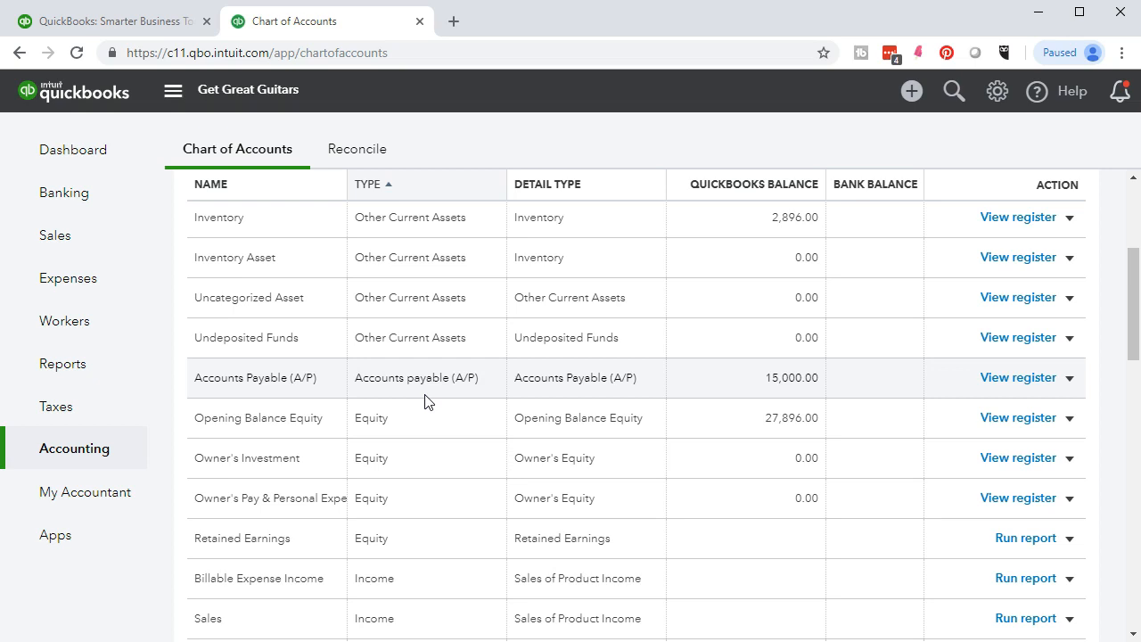
pyautogui.scroll(3, 575, 435)
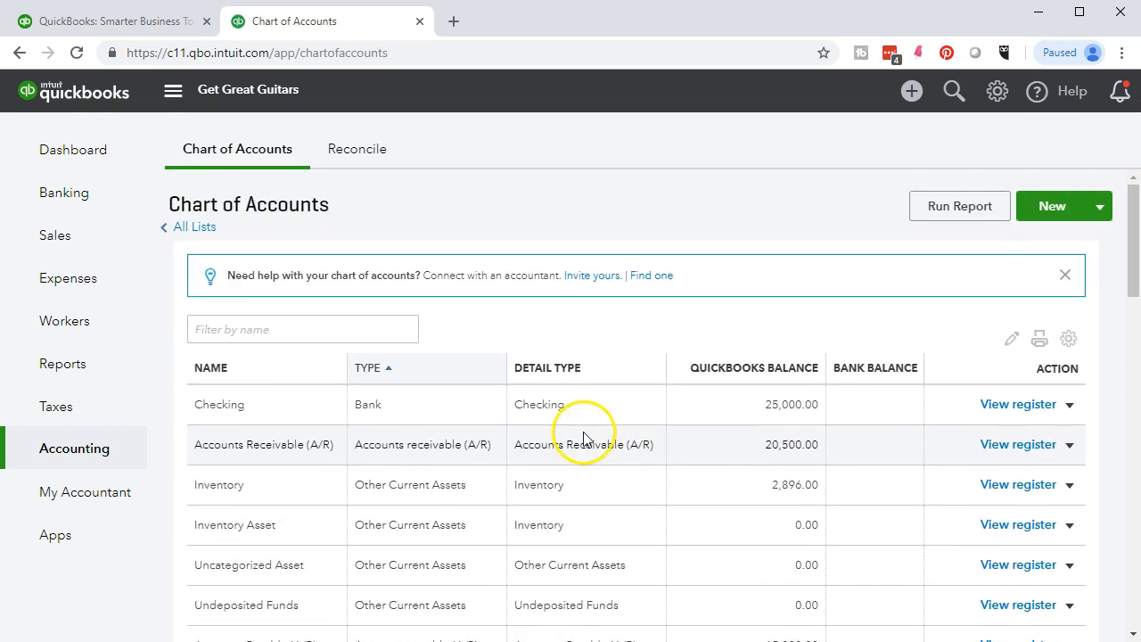
# Start a new account with account type and detail type Credit Card, and name it Visa
pyautogui.click(1045, 206)
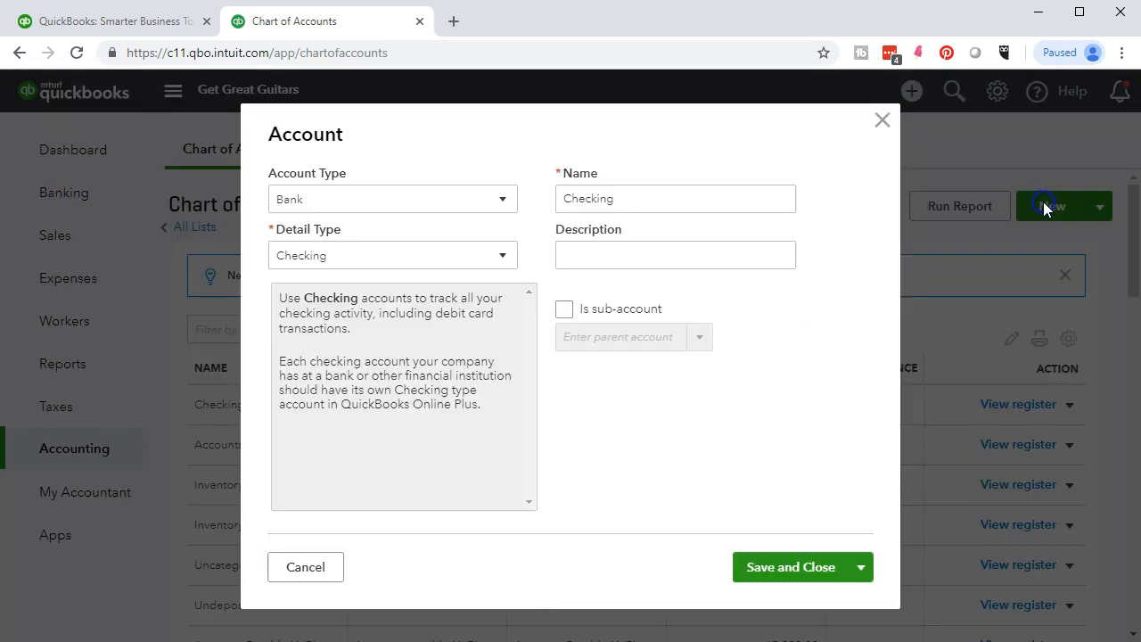
pyautogui.click(454, 202)
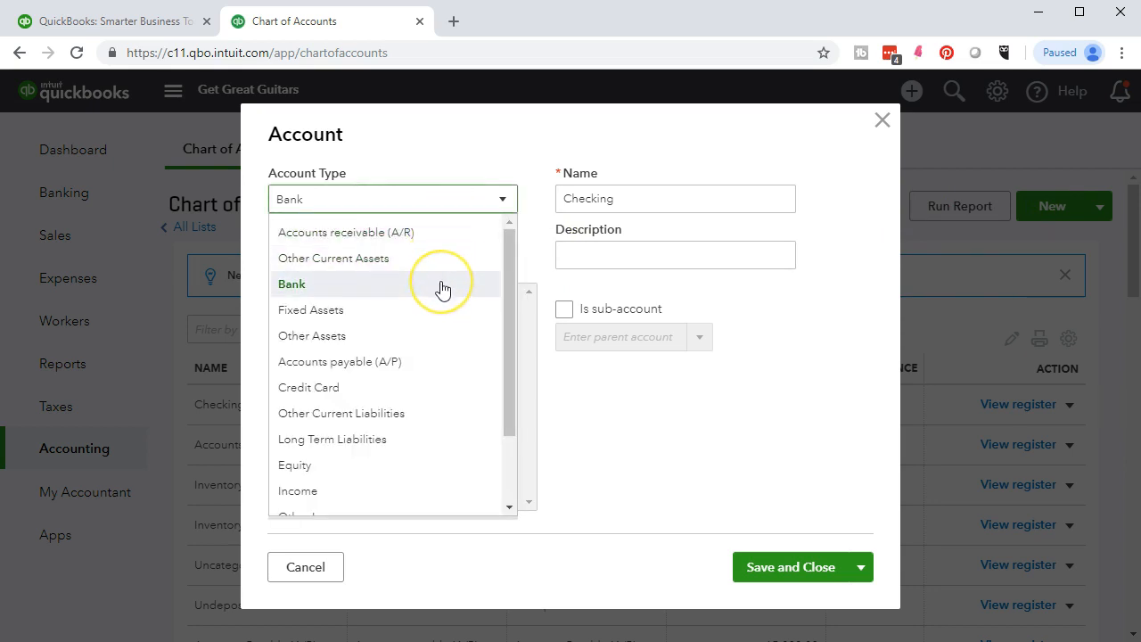
pyautogui.click(420, 396)
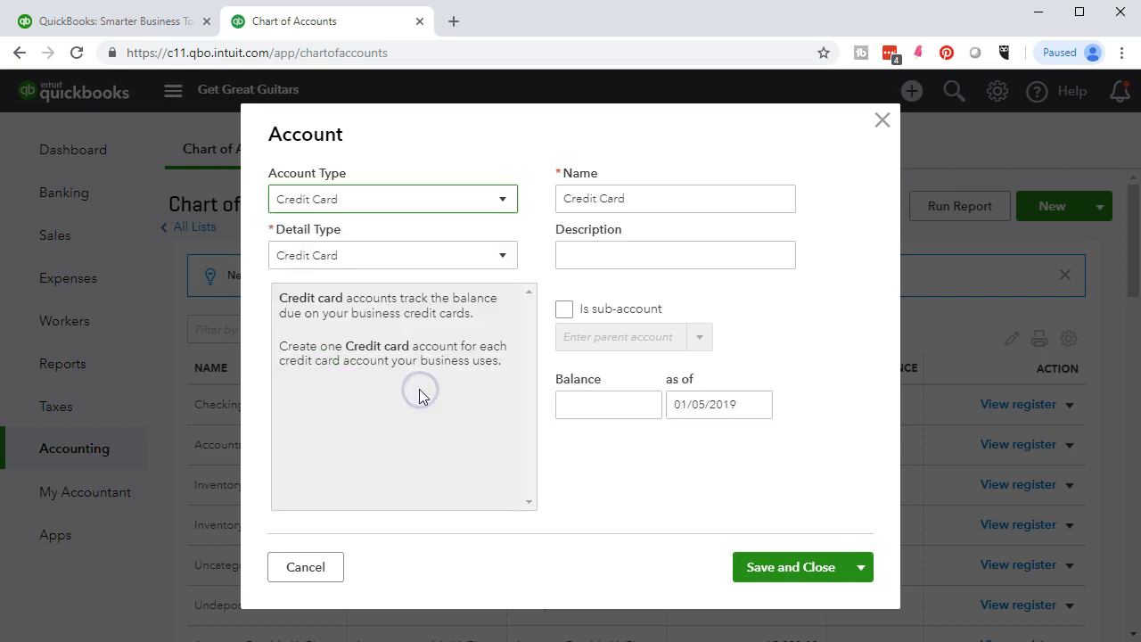
pyautogui.click(408, 256)
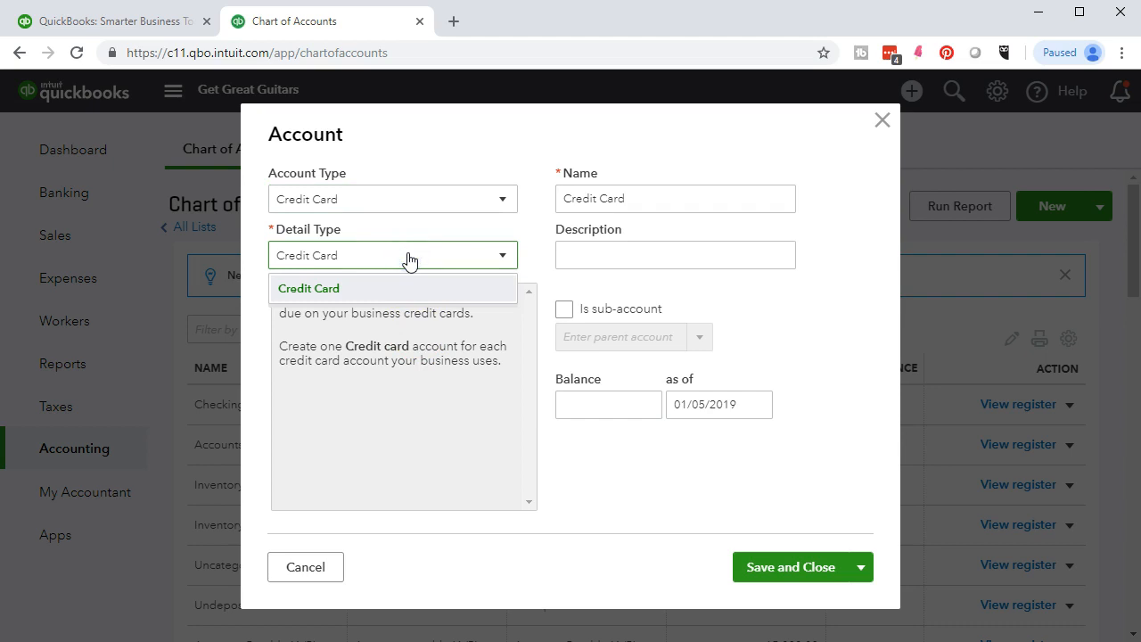
pyautogui.click(408, 256)
pyautogui.click(642, 195)
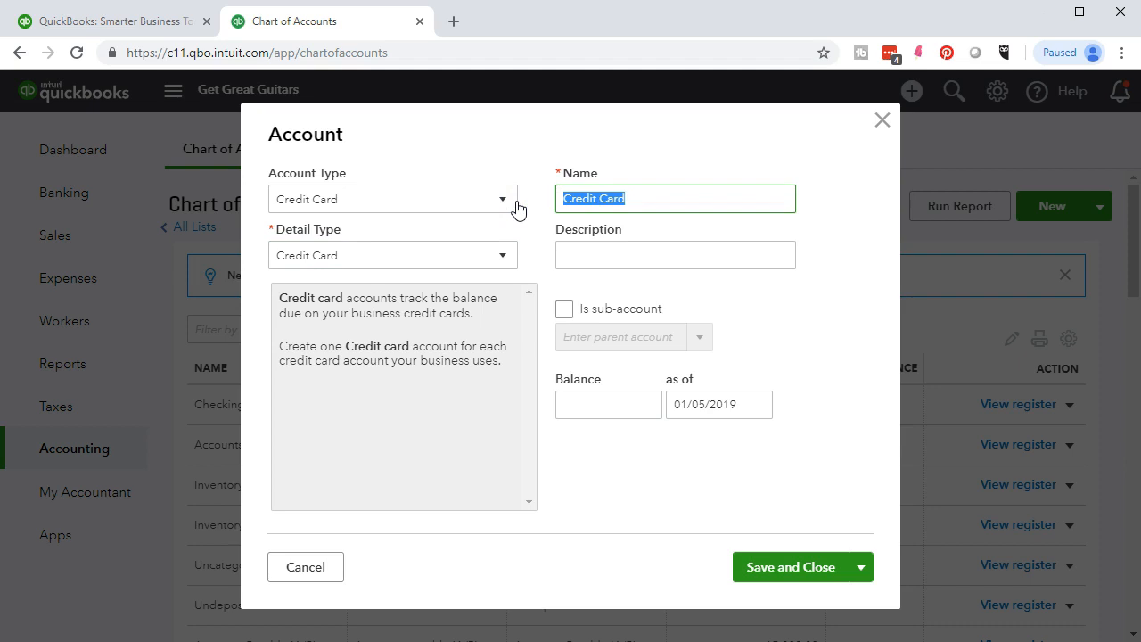
pyautogui.write('Visa')
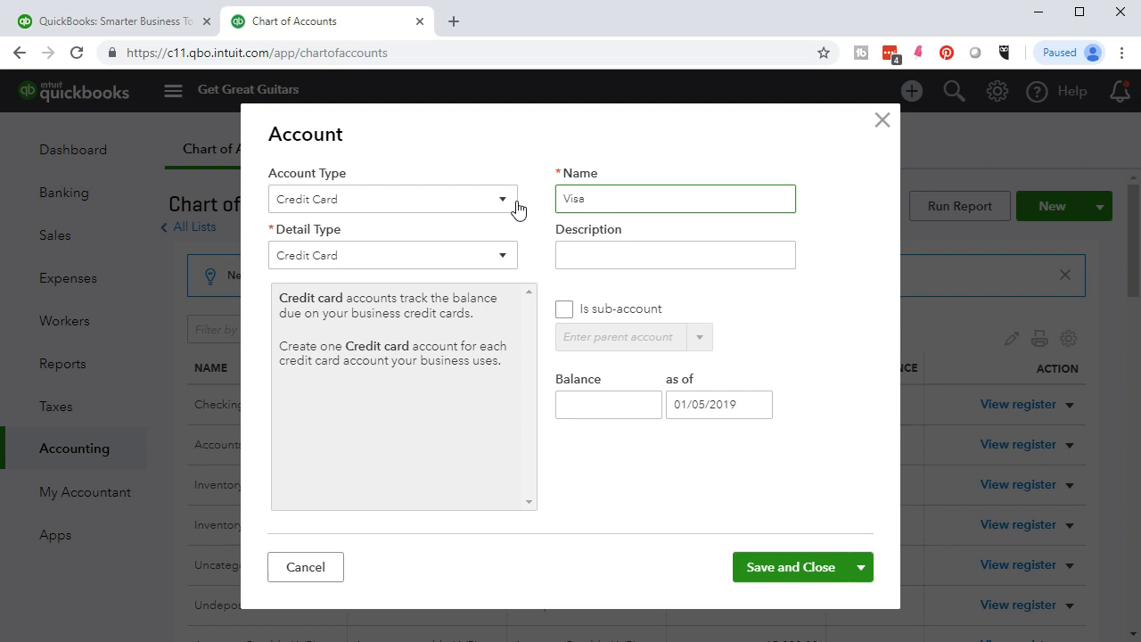
# Enter a balance of 1,000 as of 12/31/2018 for the Visa account, save it and locate it in the chart of accounts
pyautogui.click(606, 247)
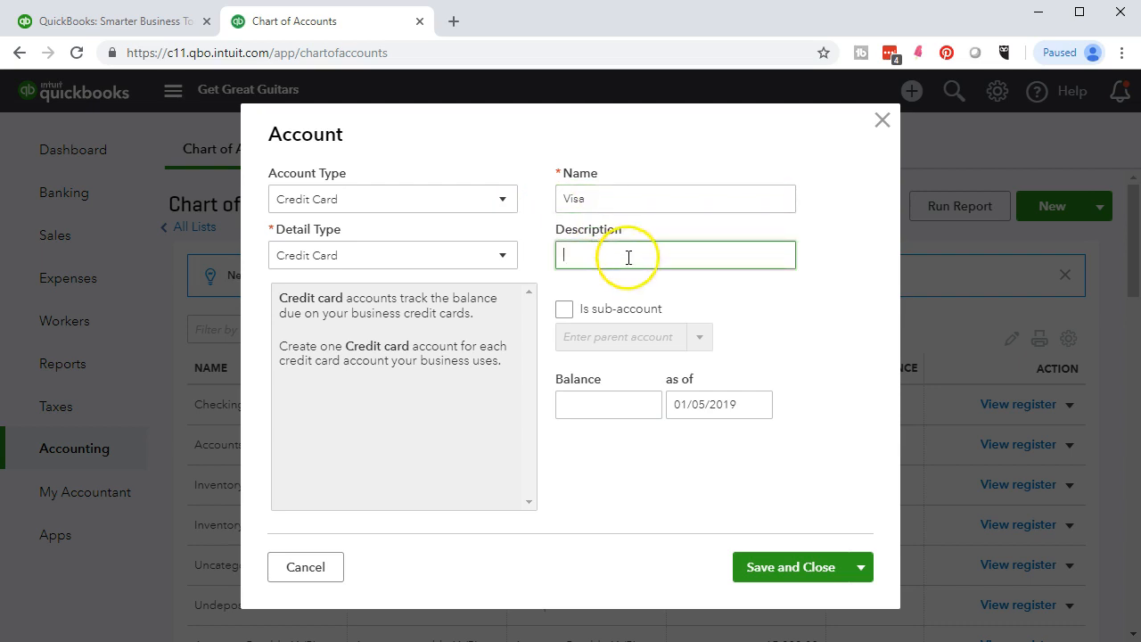
pyautogui.click(632, 398)
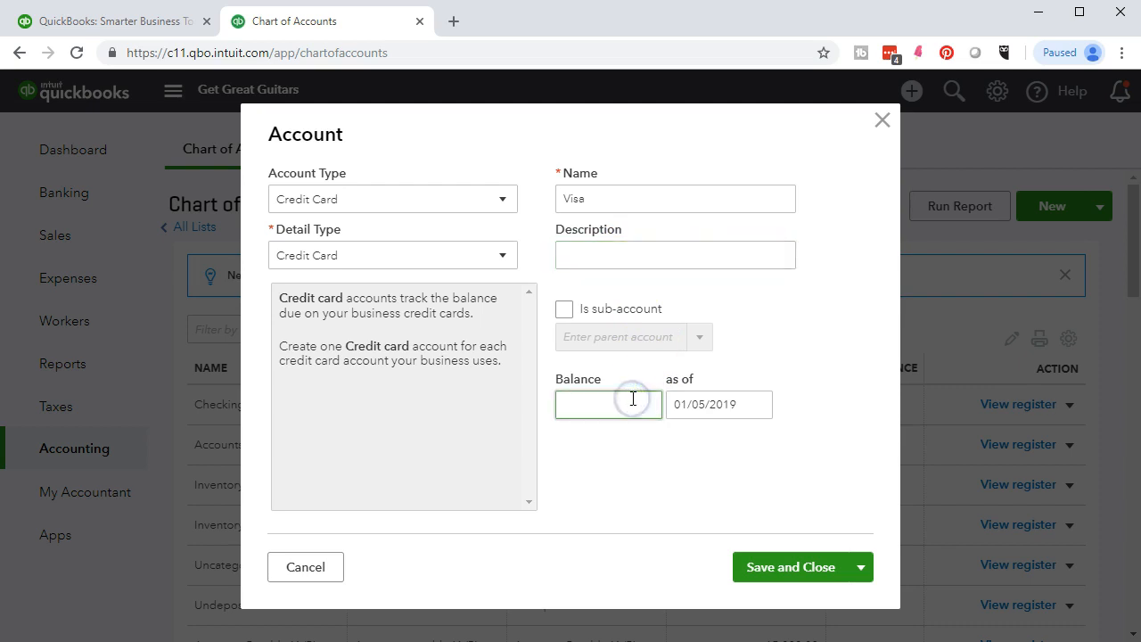
pyautogui.write('1,000')
pyautogui.press('Tab')
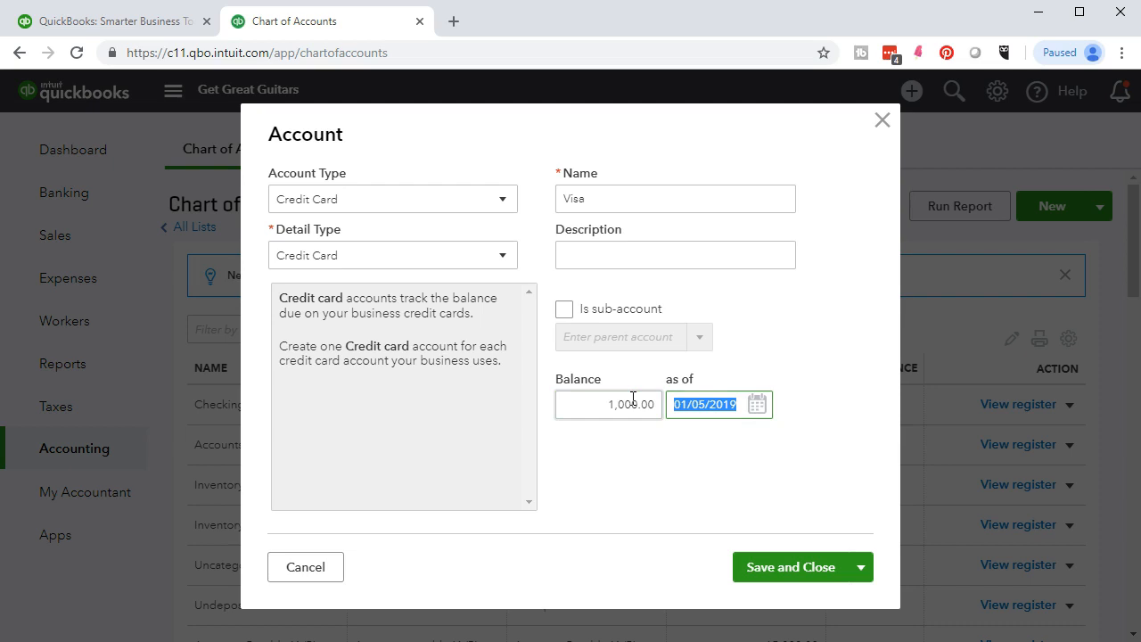
pyautogui.click(680, 446)
pyautogui.write('1231')
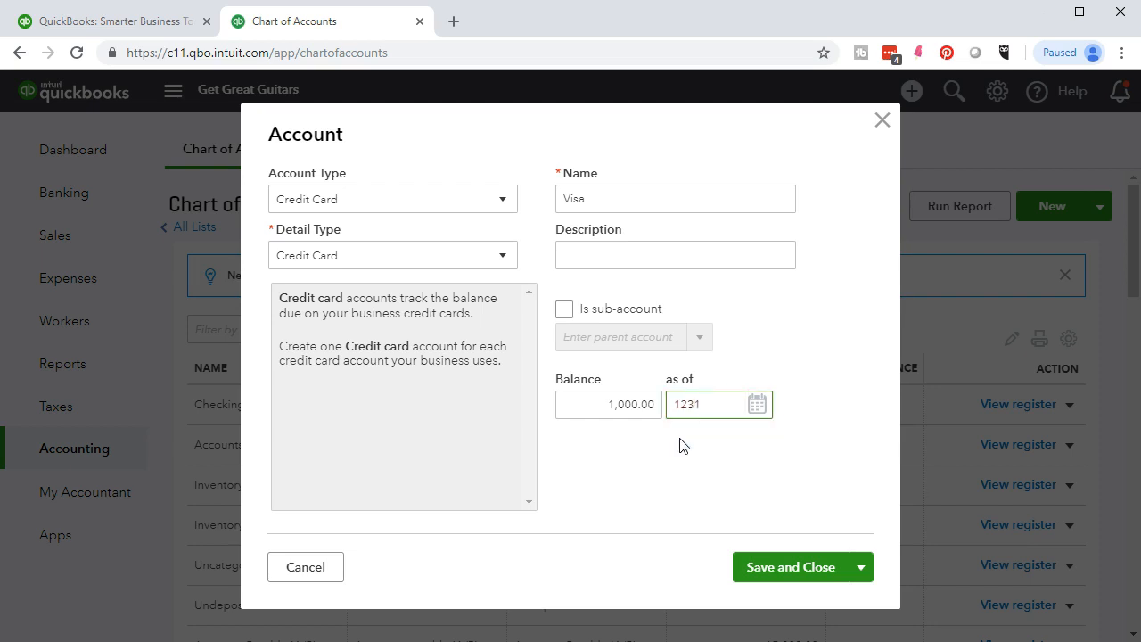
pyautogui.press('Tab')
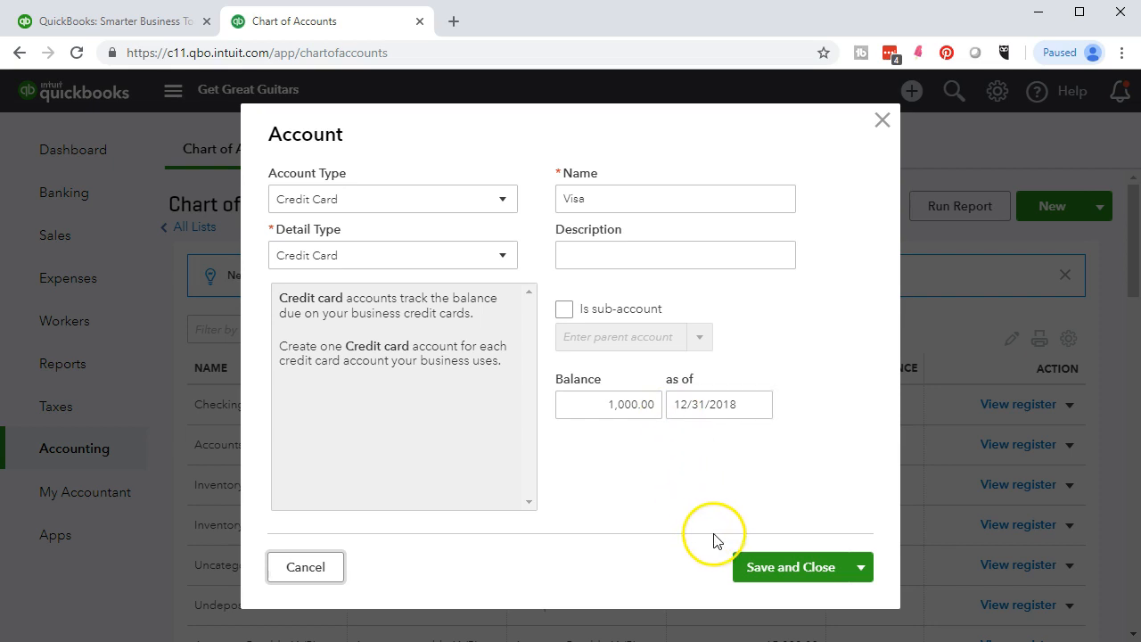
pyautogui.click(748, 575)
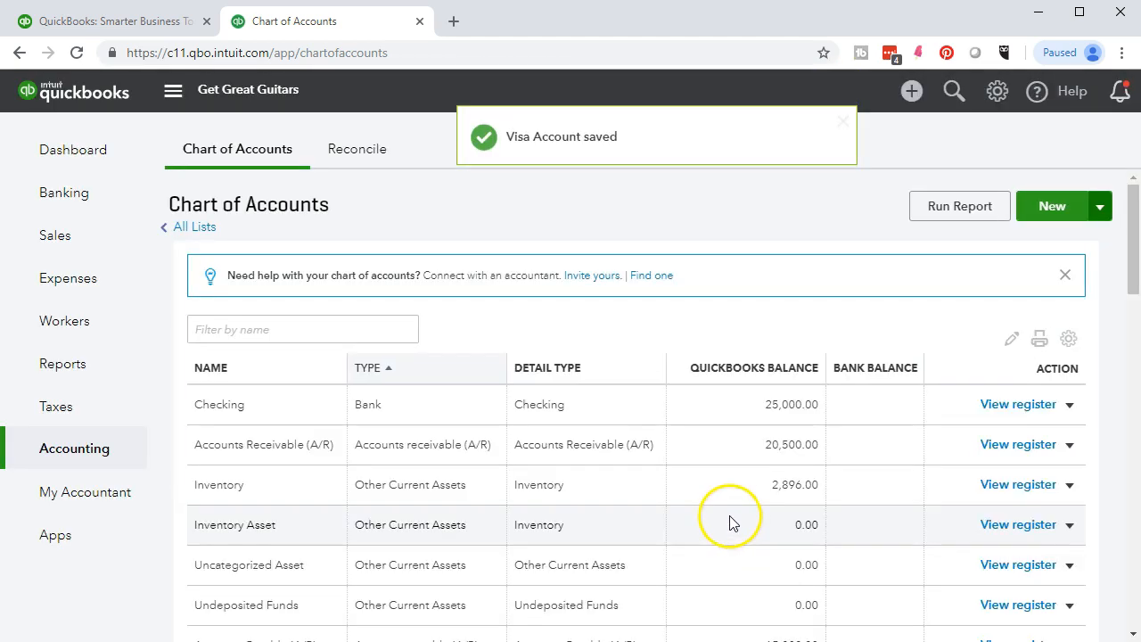
pyautogui.scroll(-3, 647, 472)
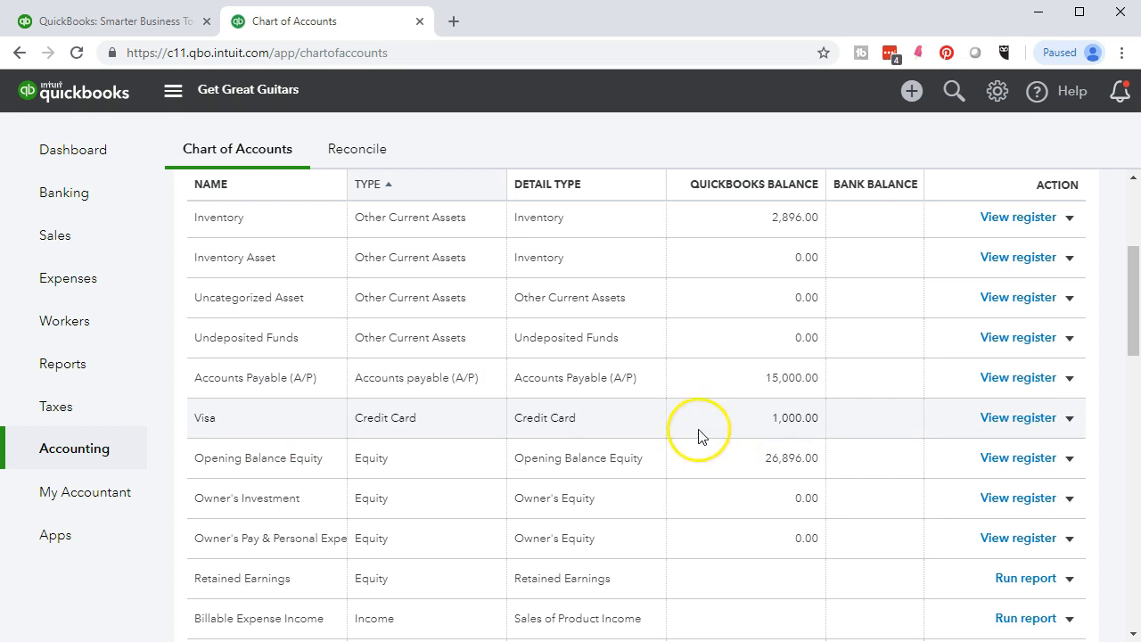
# Open the Balance Sheet report and check the liability and equity balances, including the Visa credit card
pyautogui.click(96, 380)
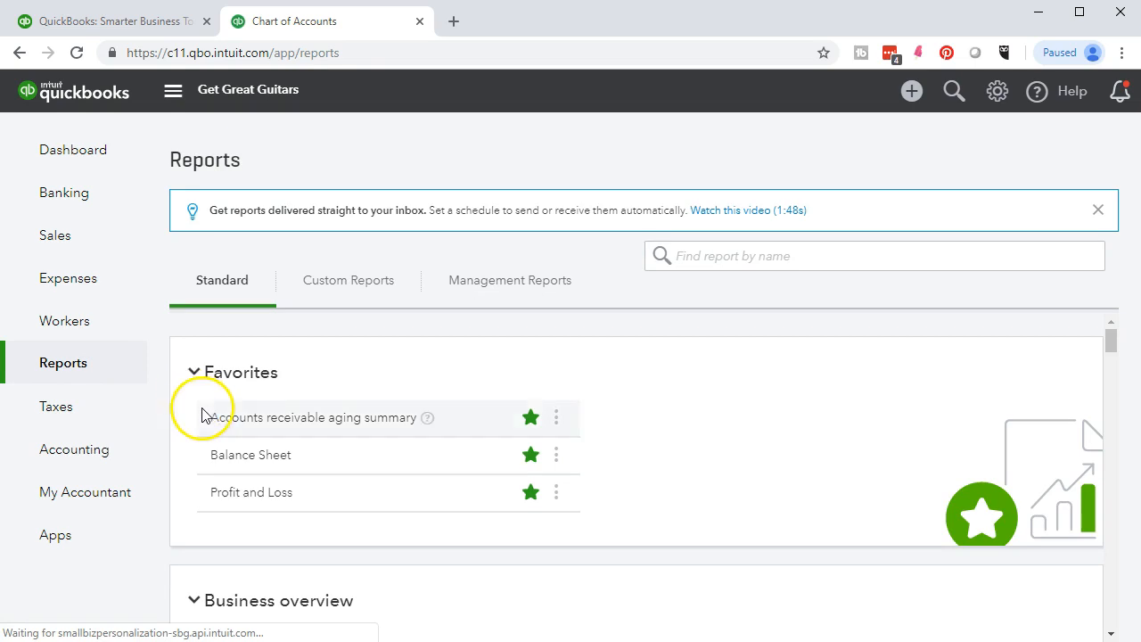
pyautogui.click(234, 456)
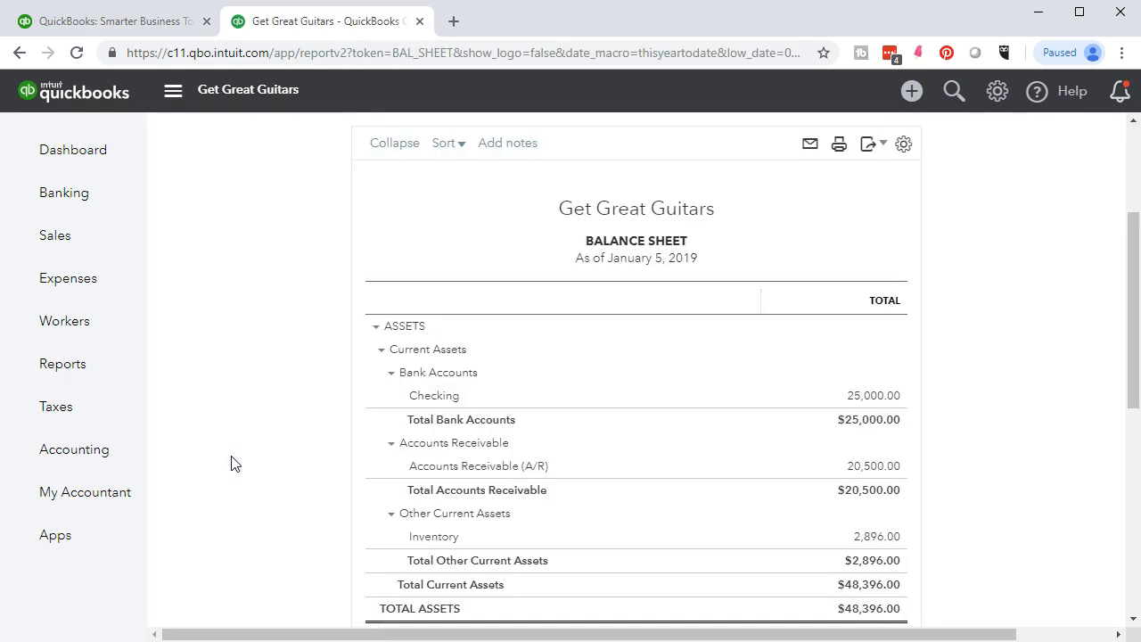
pyautogui.scroll(-3, 231, 463)
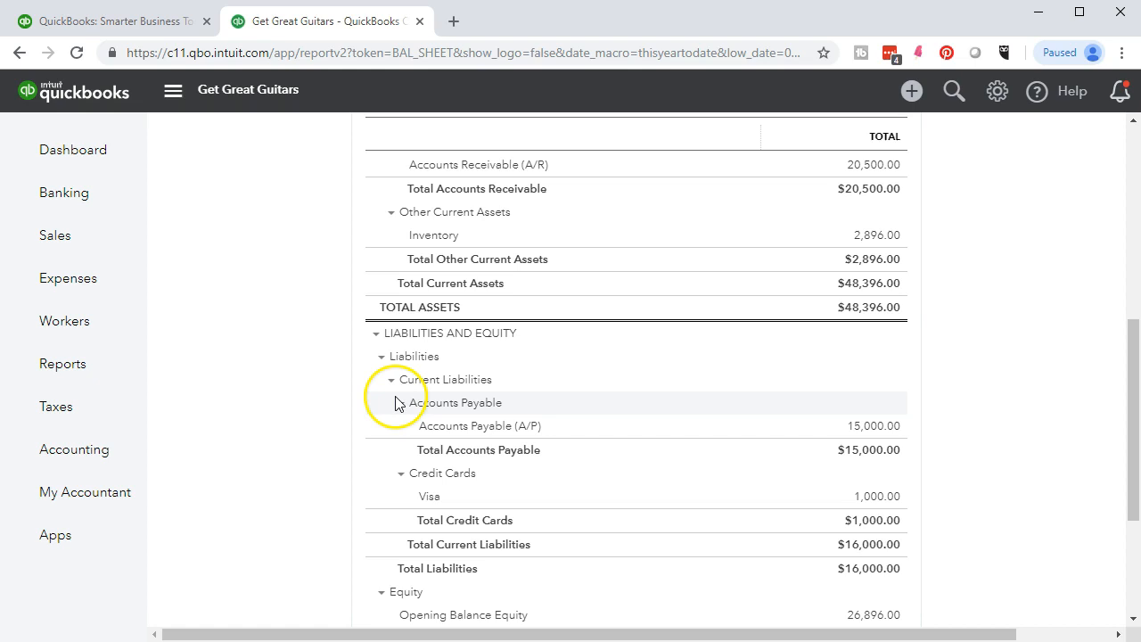
pyautogui.scroll(-1, 403, 417)
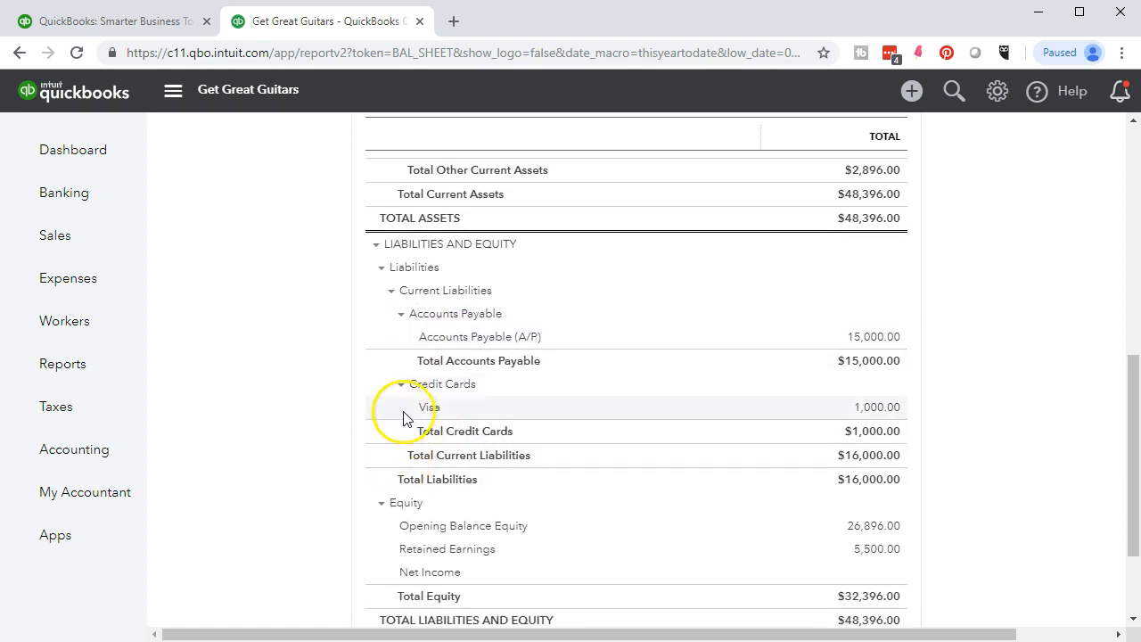
# Open the transaction report behind the Visa balance and rerun it with a start date of 01/01/2018
pyautogui.click(874, 407)
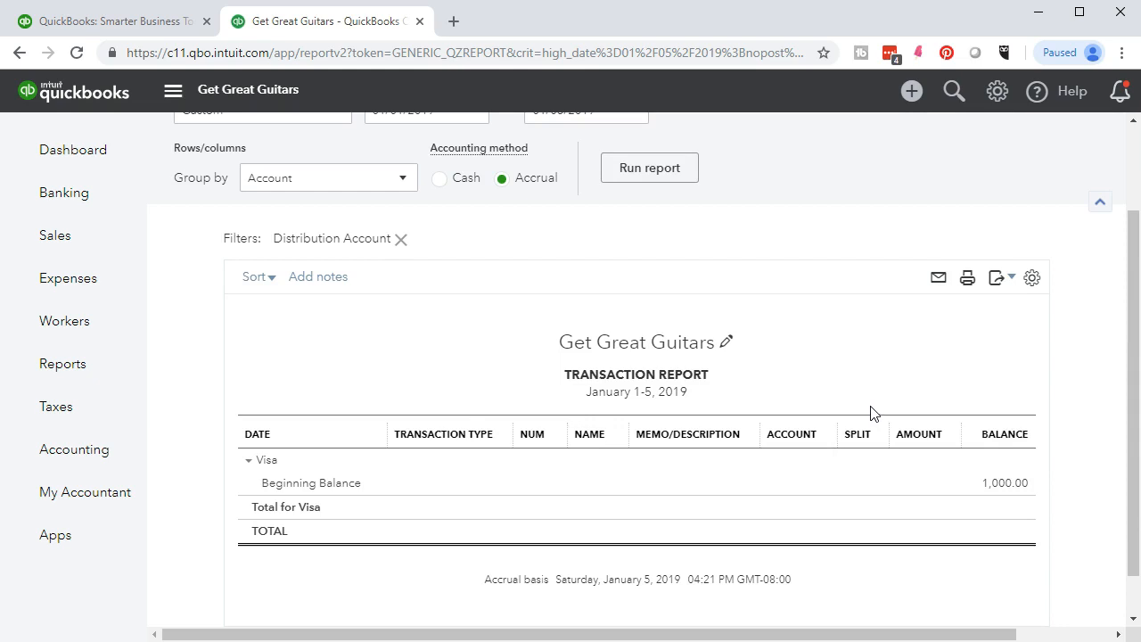
pyautogui.scroll(1, 479, 202)
pyautogui.click(443, 199)
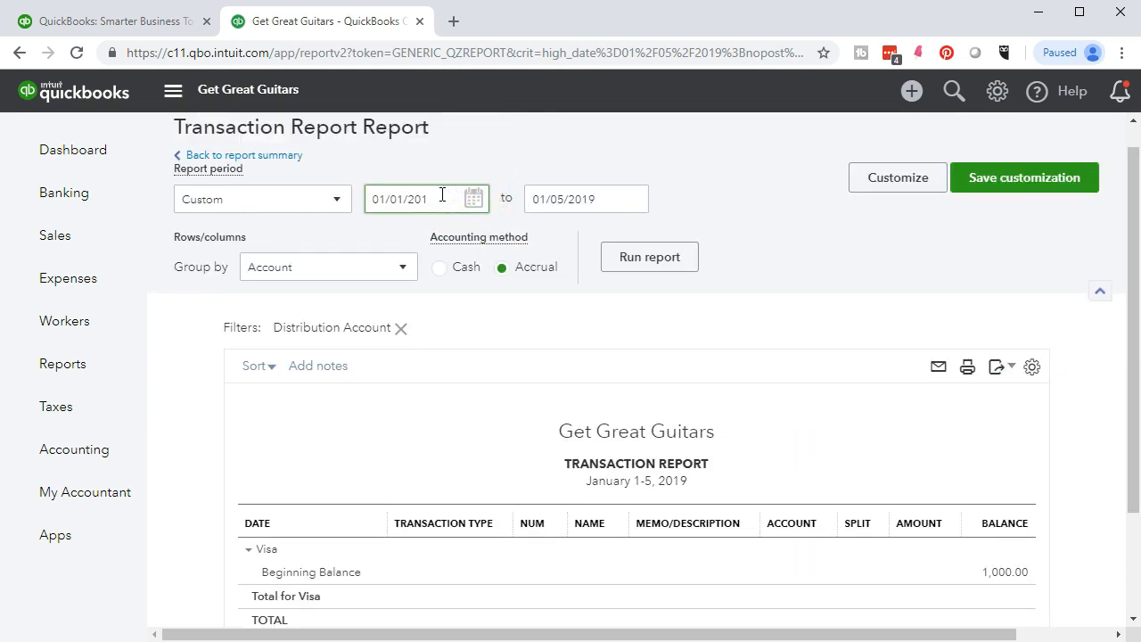
pyautogui.write('01/01/2018')
pyautogui.click(660, 258)
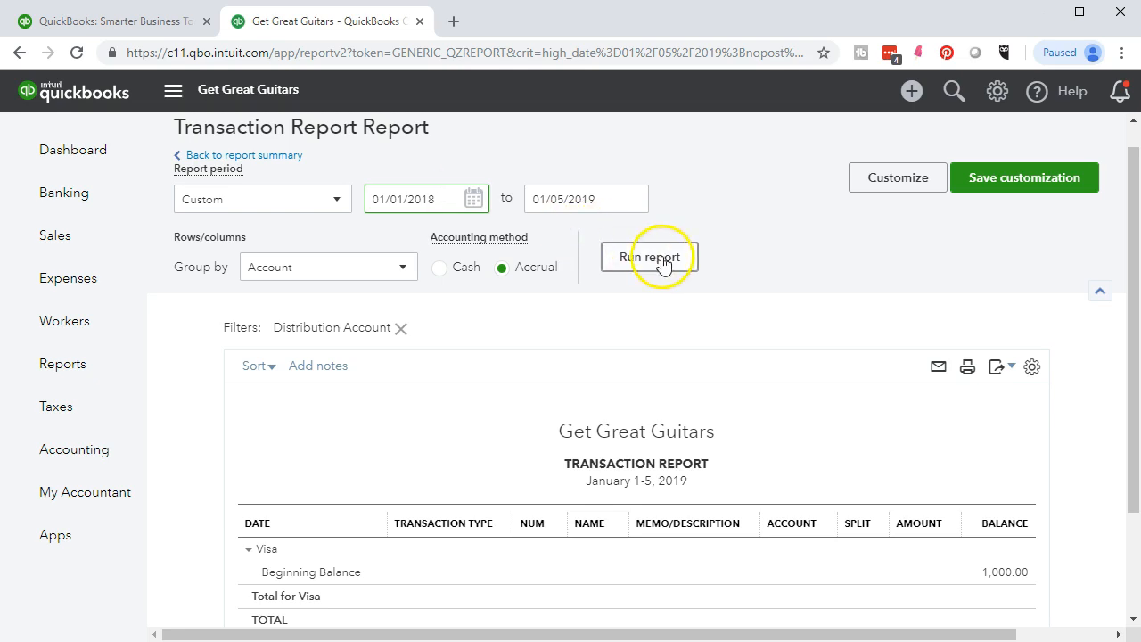
pyautogui.scroll(-1, 663, 259)
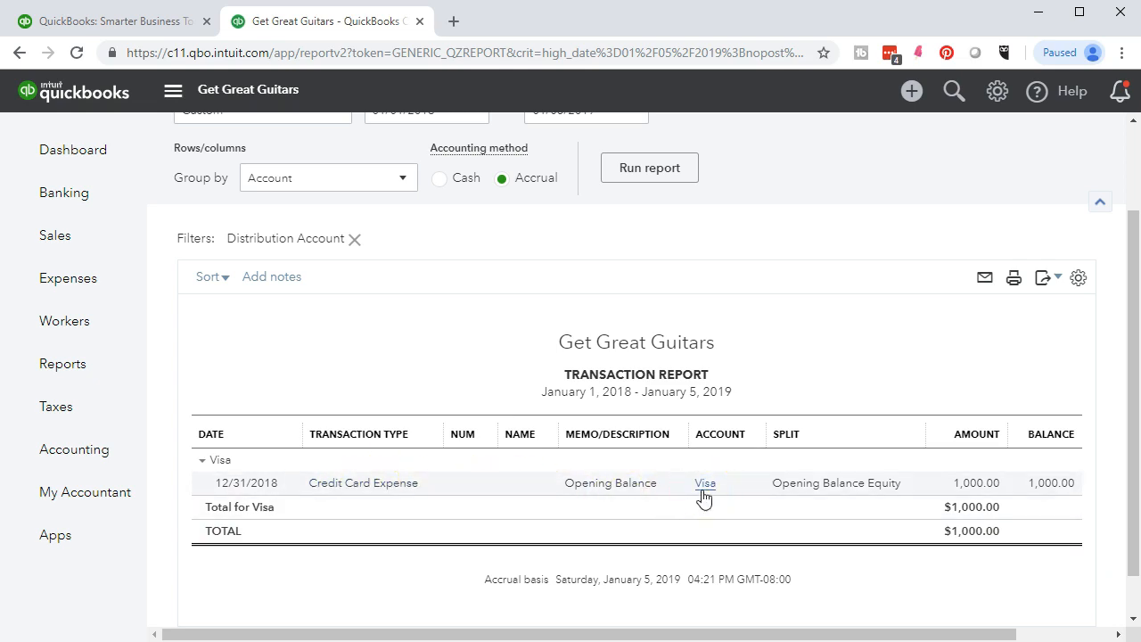
# Open the Visa opening balance credit card expense, examine its account and amount, and return to the balance sheet
pyautogui.click(406, 489)
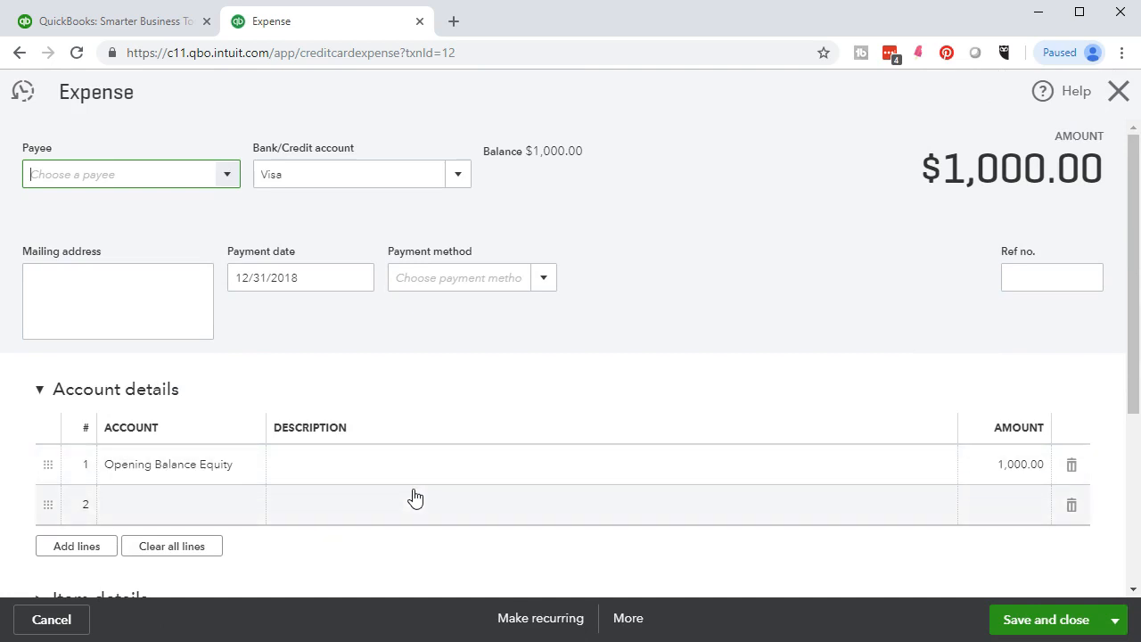
pyautogui.click(440, 498)
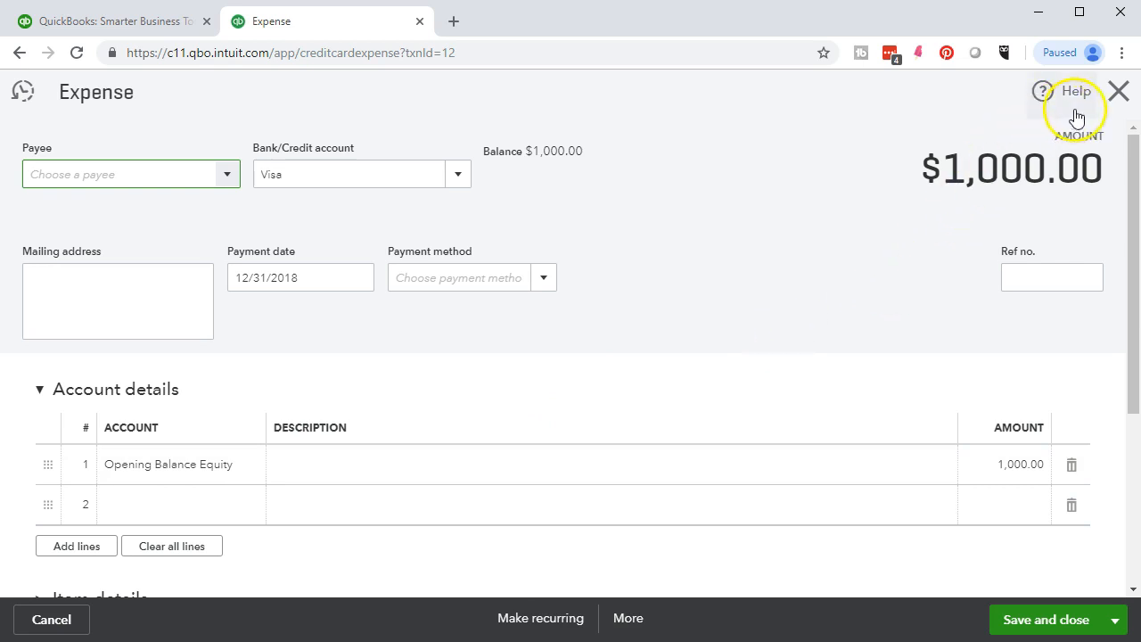
pyautogui.click(1118, 92)
pyautogui.scroll(1, 642, 379)
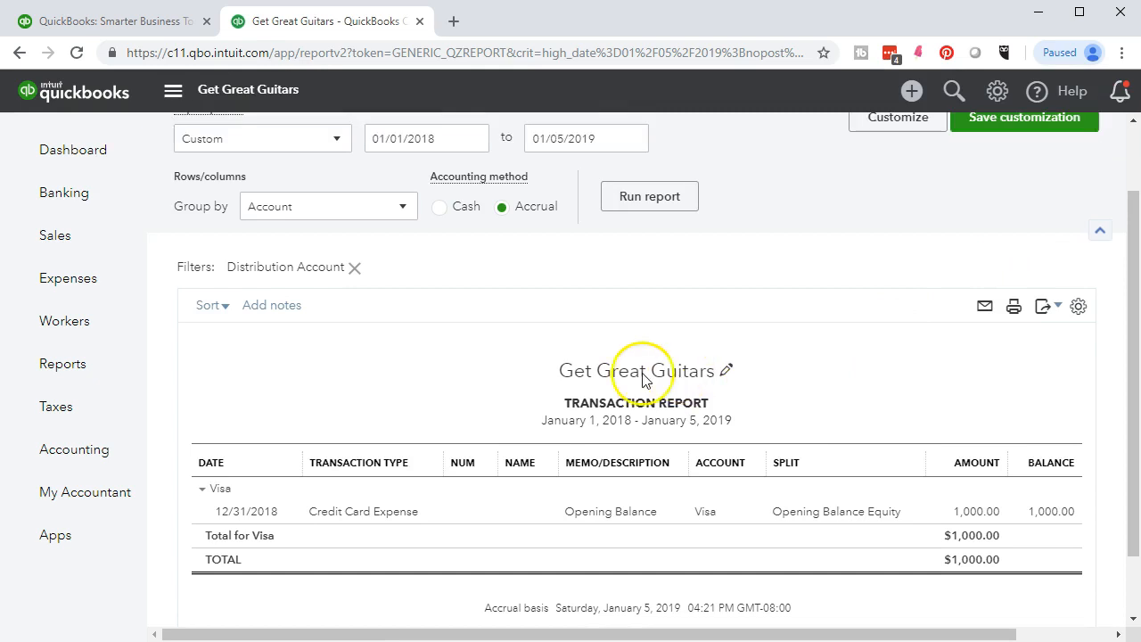
pyautogui.scroll(1, 642, 379)
pyautogui.click(272, 187)
# Review the asset, liability and equity sections of the balance sheet
pyautogui.scroll(-6, 637, 370)
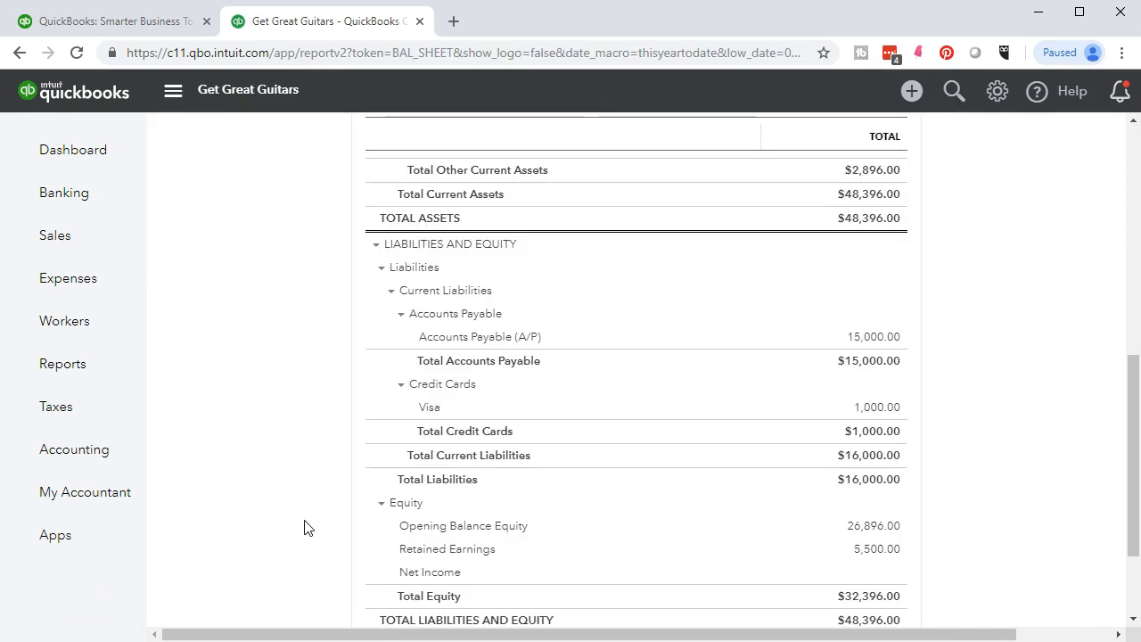
pyautogui.scroll(5, 306, 526)
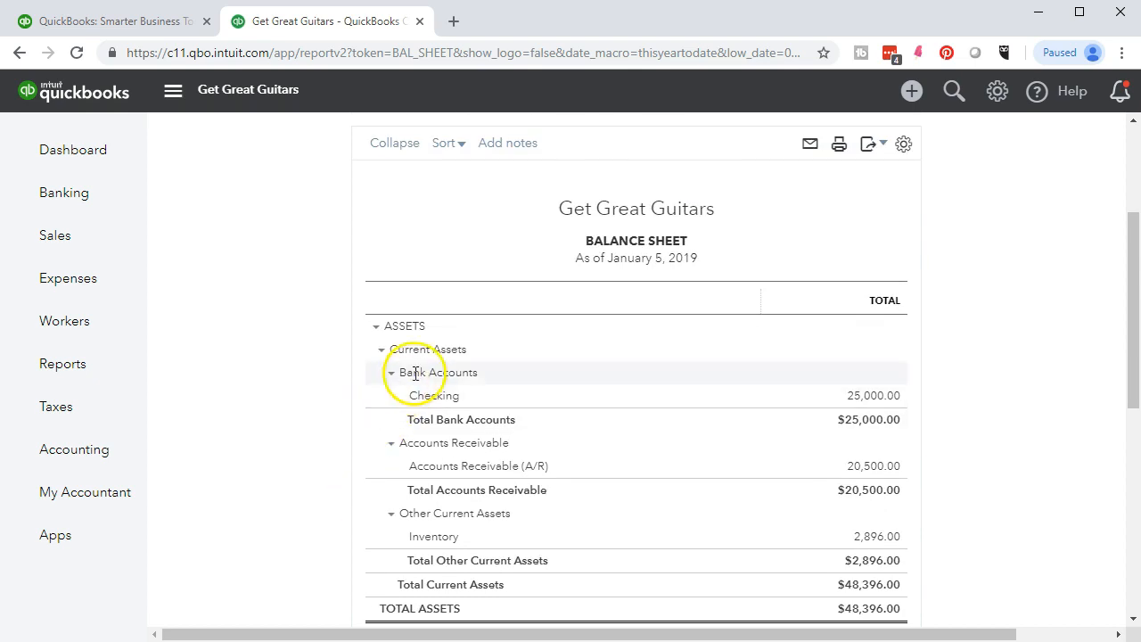
pyautogui.scroll(-5, 356, 428)
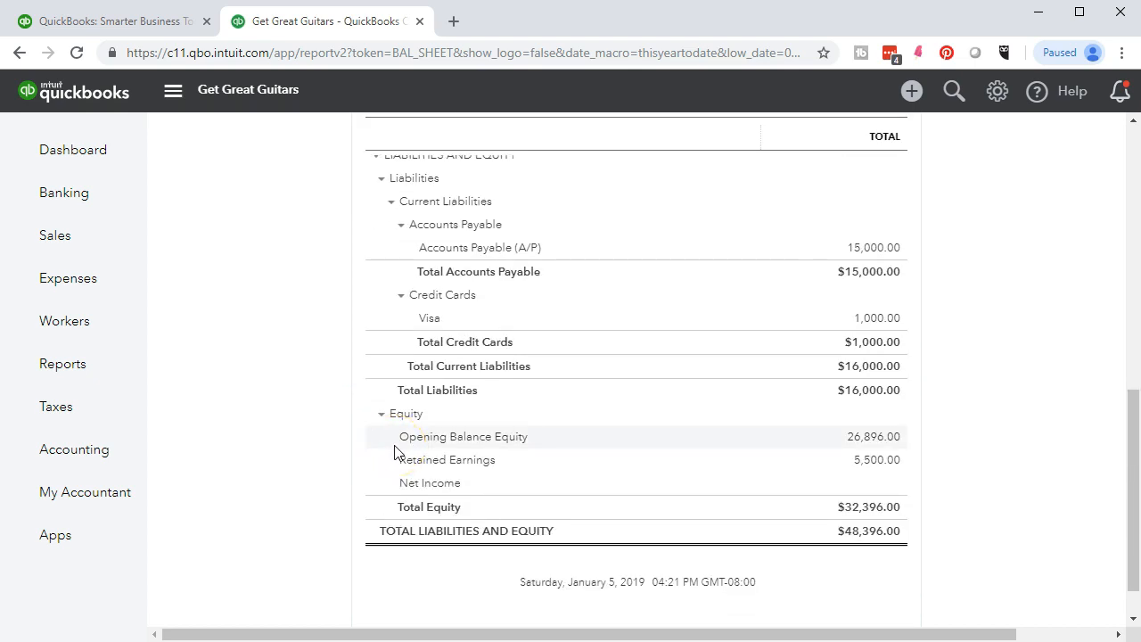
# Set the balance sheet's report period from 01/01/2018 to 12/31/2018 and rerun the report
pyautogui.scroll(10, 395, 451)
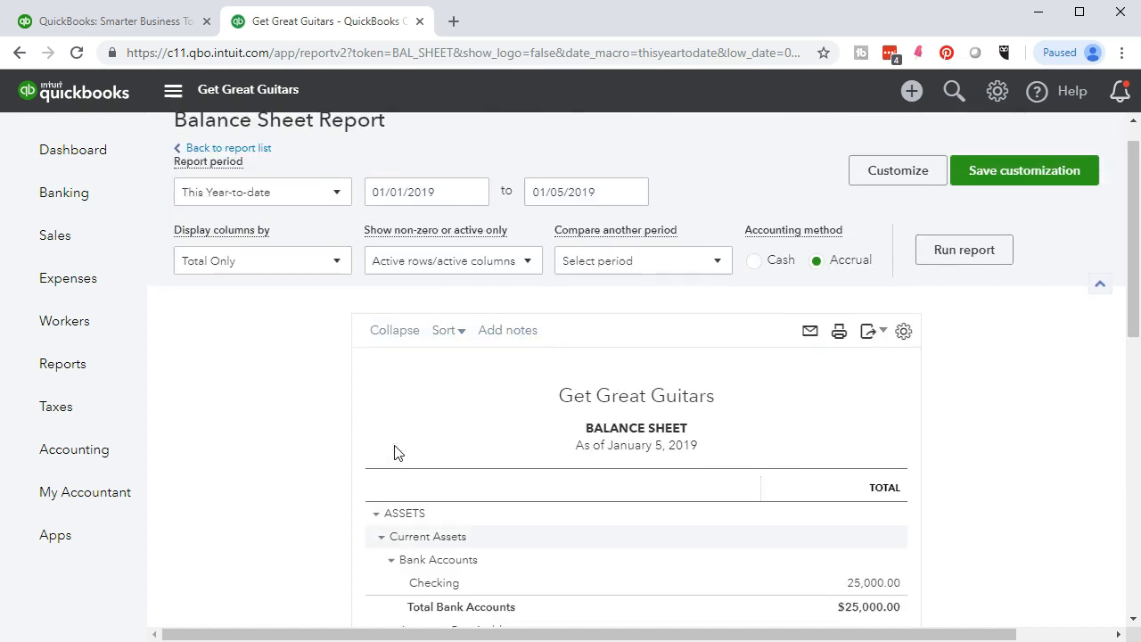
pyautogui.tripleClick(442, 226)
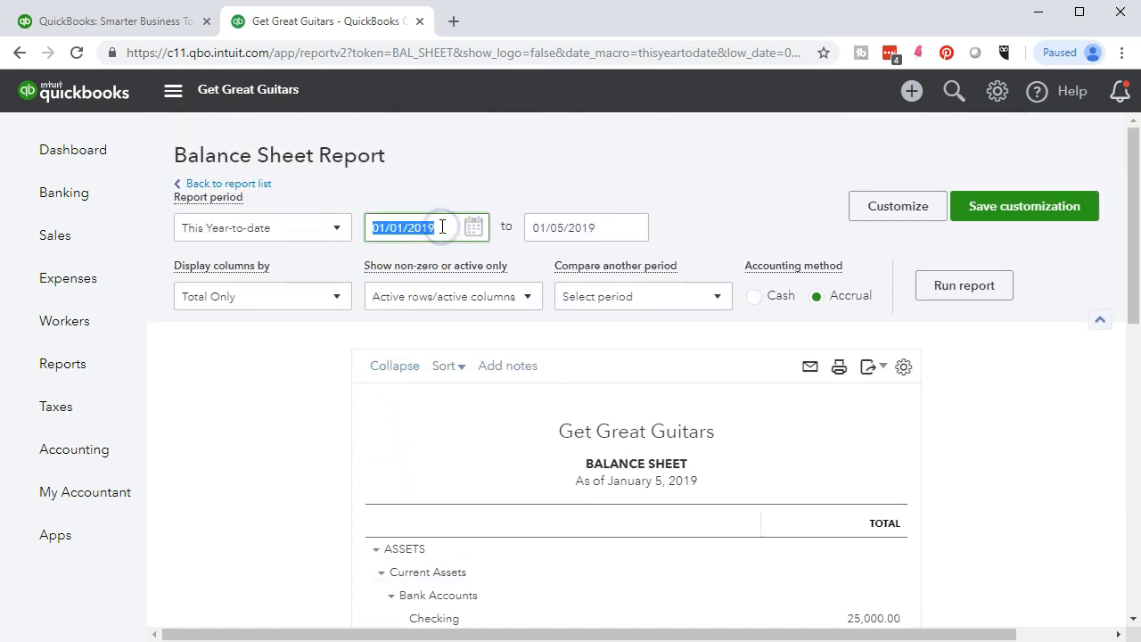
pyautogui.write('01/01/2018')
pyautogui.press('Tab')
pyautogui.write('12/31/2018')
pyautogui.press('Tab')
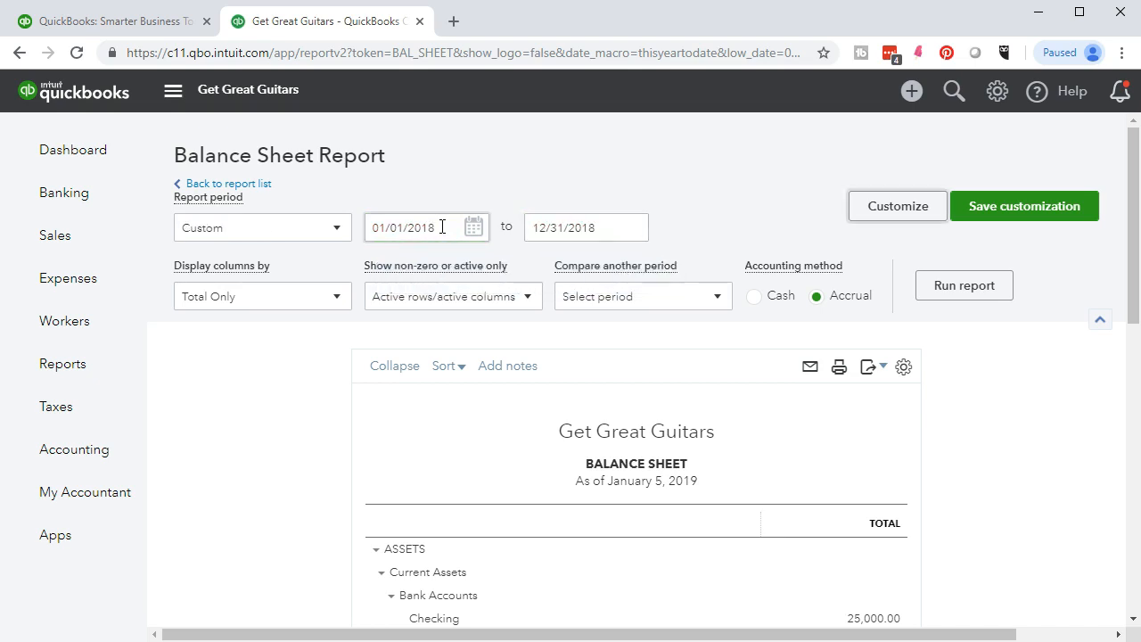
pyautogui.click(951, 284)
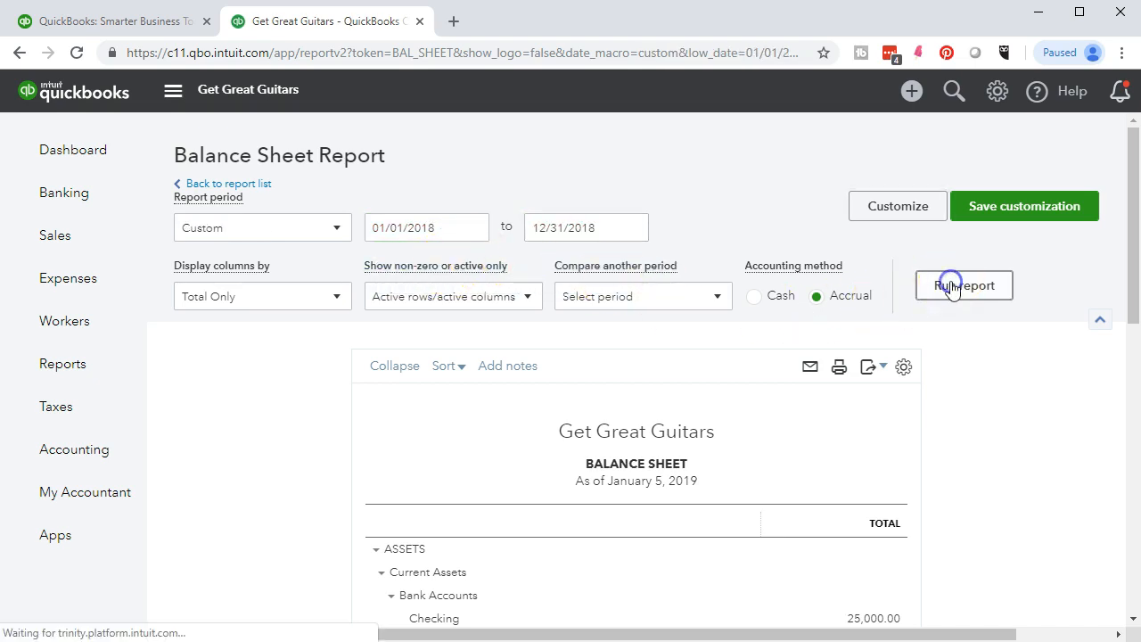
pyautogui.scroll(3, 951, 284)
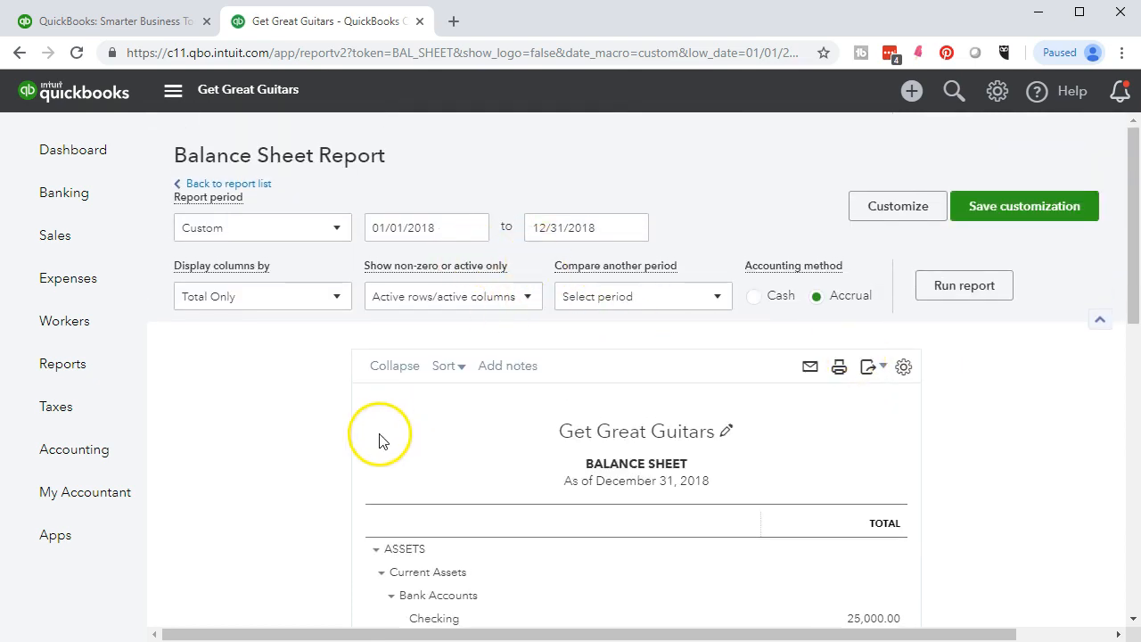
# Examine the transactions that make up Opening Balance Equity on the year-end balance sheet, and return to the report summary
pyautogui.scroll(-5, 378, 440)
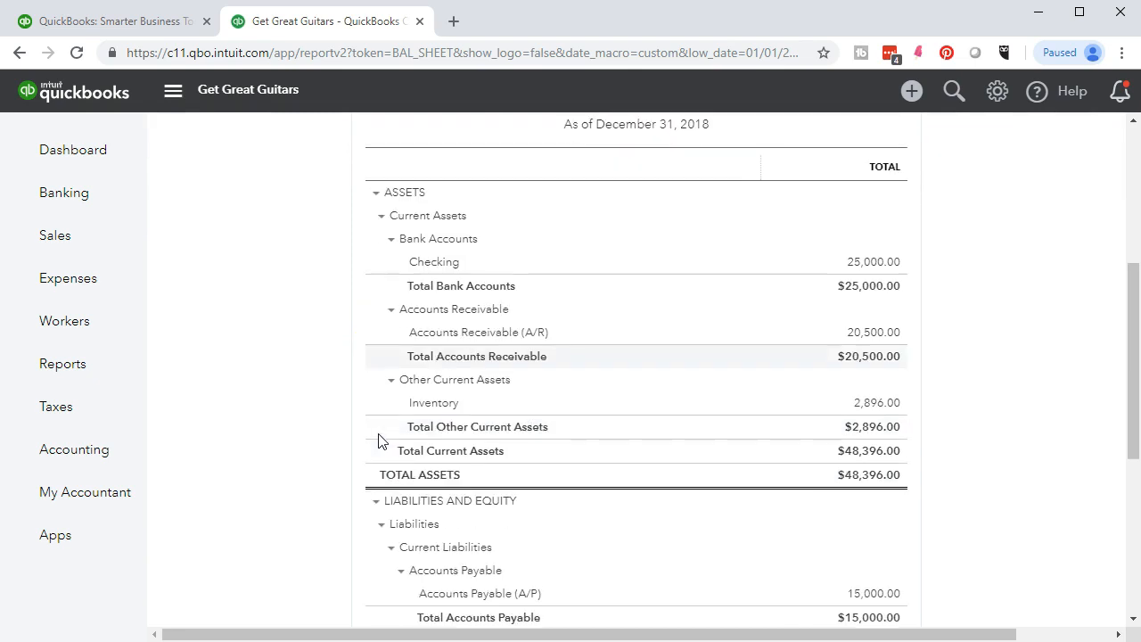
pyautogui.scroll(-4, 378, 439)
pyautogui.click(422, 419)
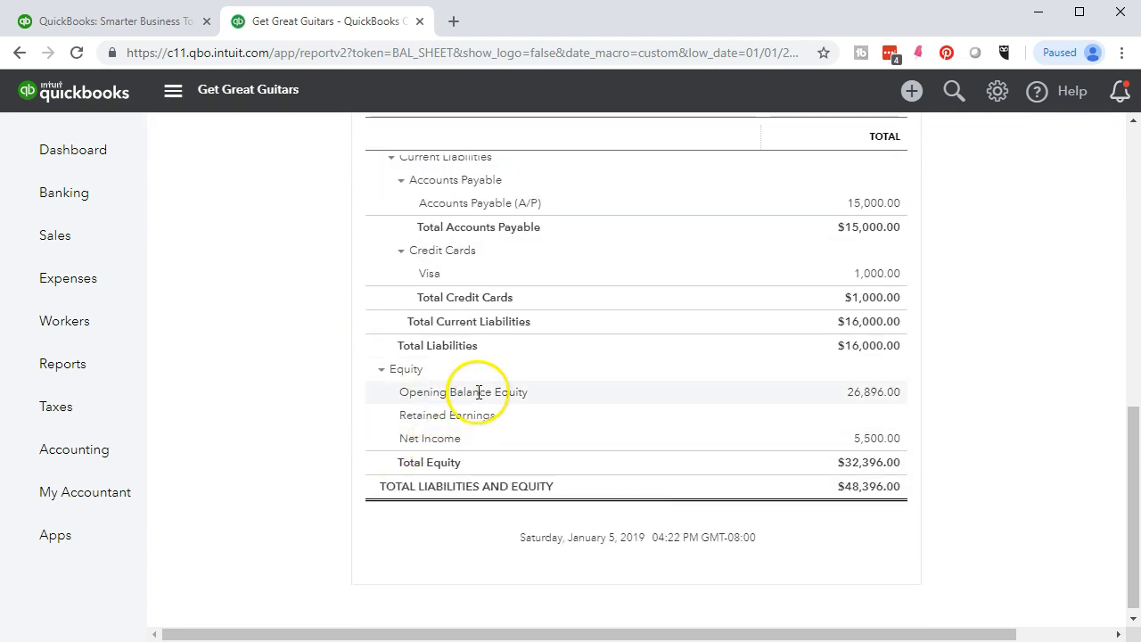
pyautogui.click(861, 394)
pyautogui.click(811, 456)
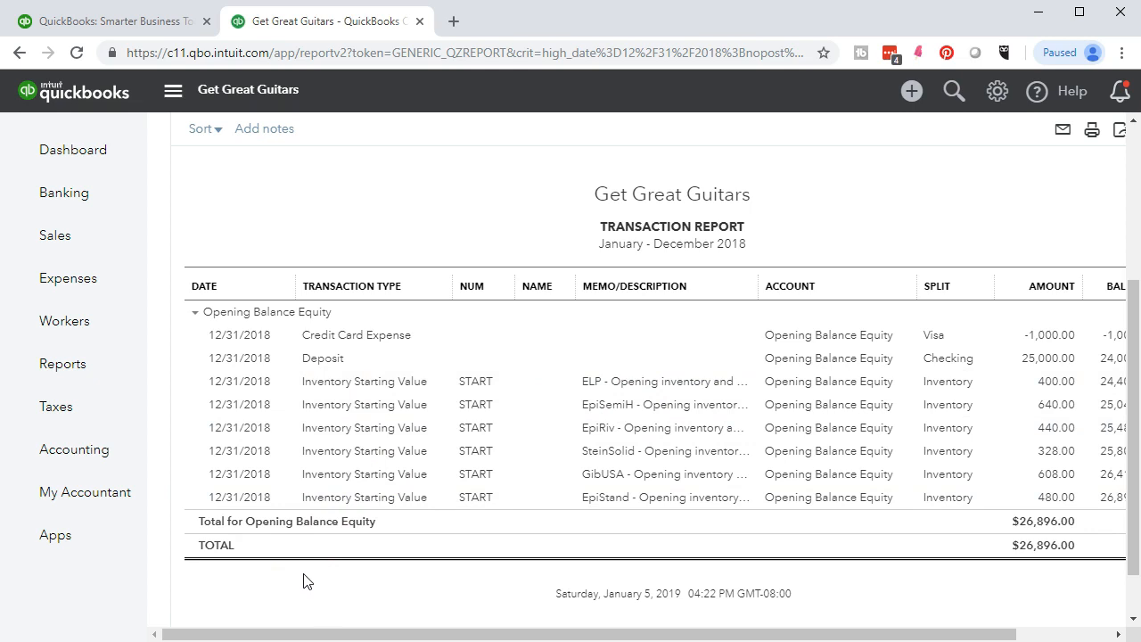
pyautogui.scroll(3, 303, 581)
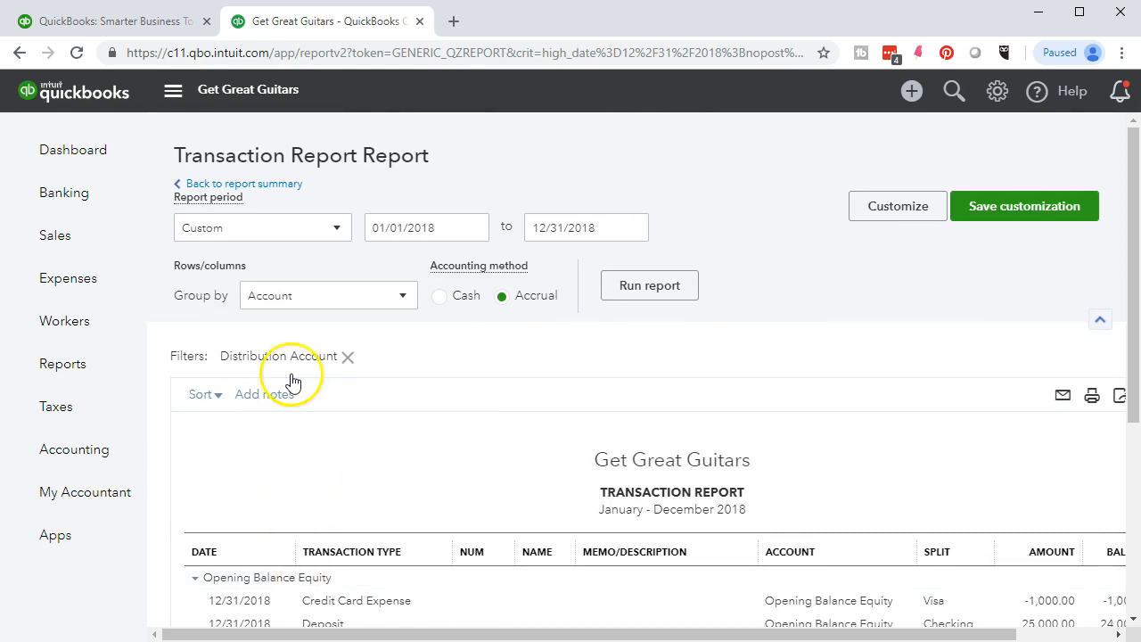
pyautogui.click(272, 184)
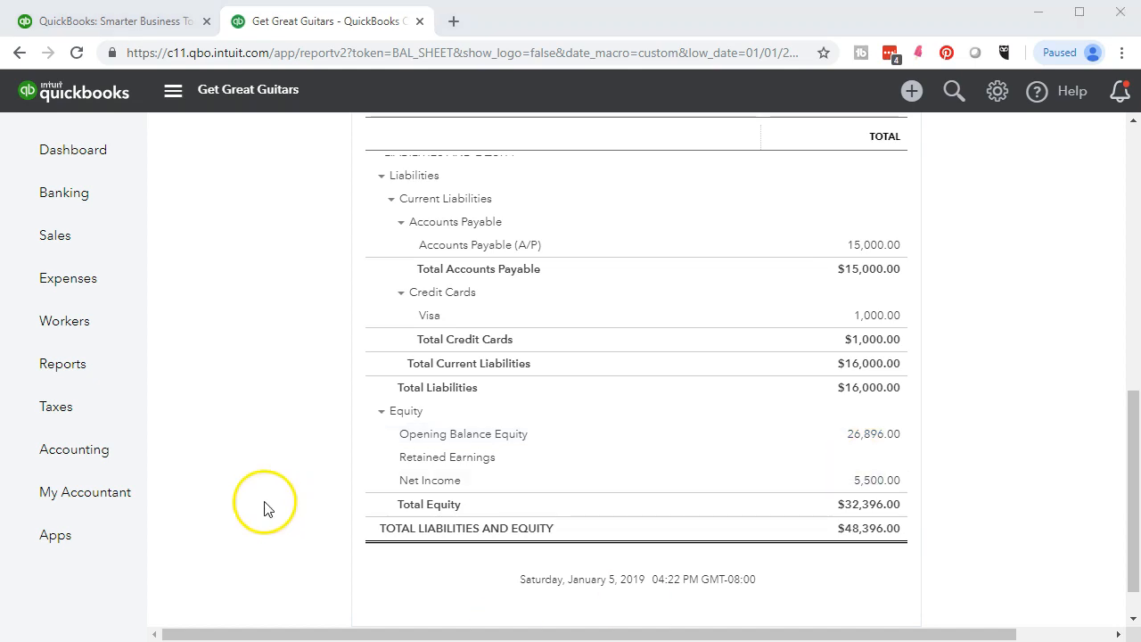
# Return to the chart of accounts and review the balances of the Checking, Visa and equity accounts
pyautogui.click(98, 452)
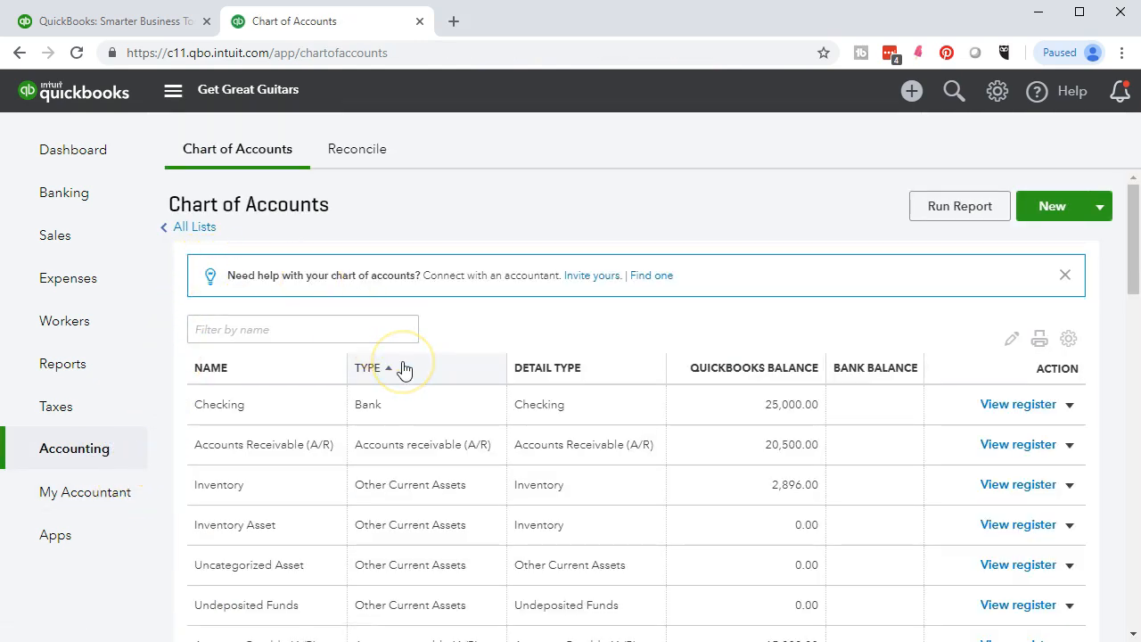
pyautogui.scroll(-2, 403, 368)
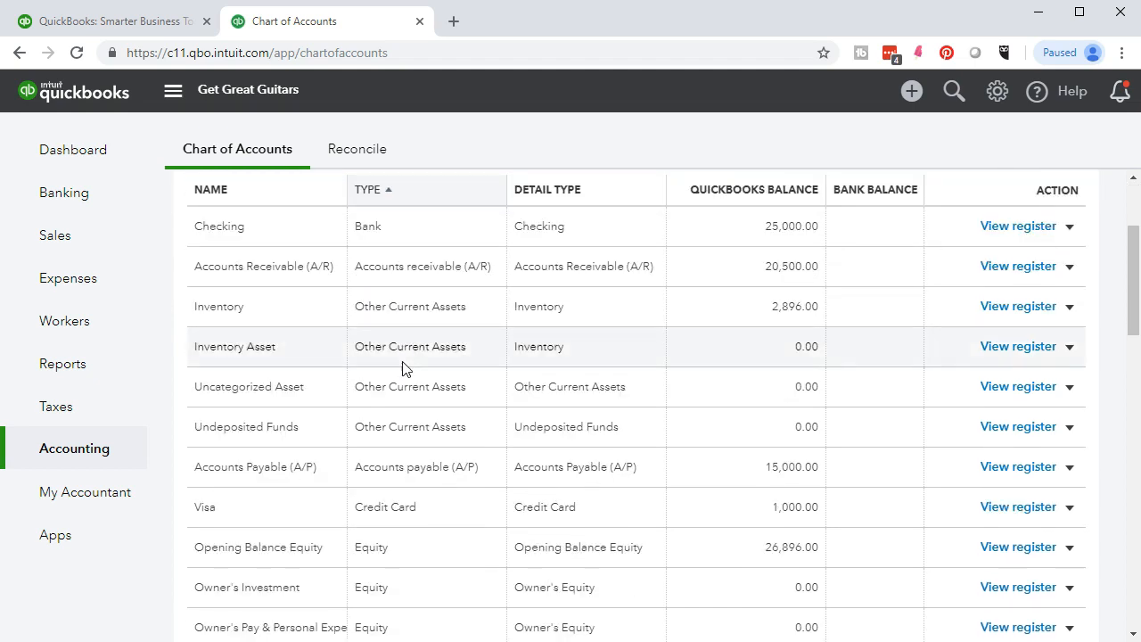
pyautogui.scroll(-1, 403, 367)
pyautogui.scroll(-2, 403, 367)
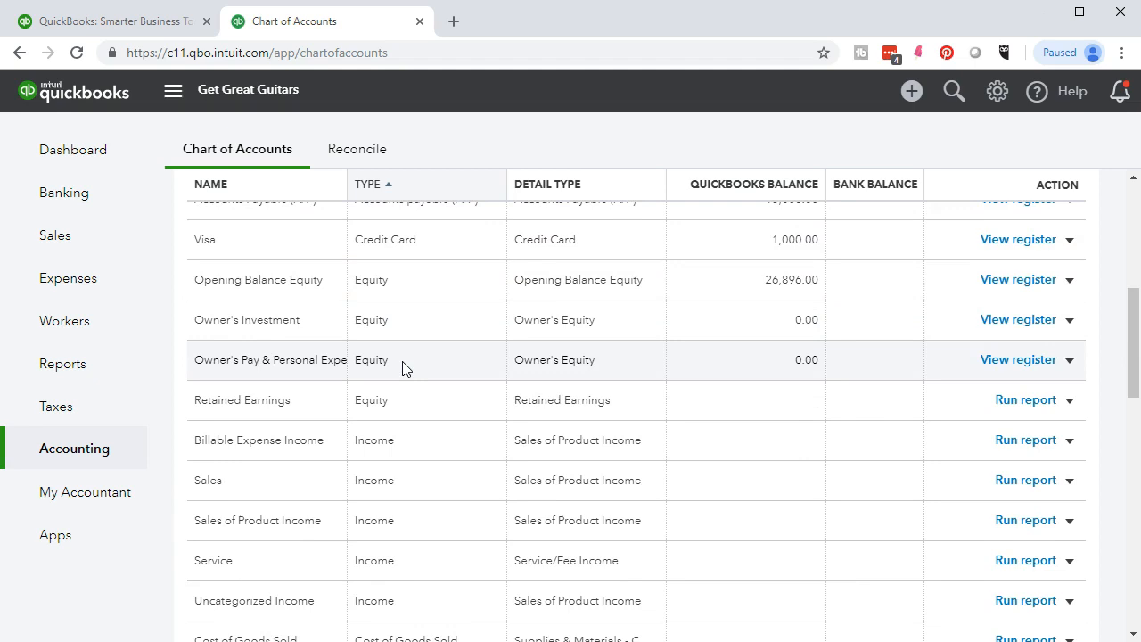
pyautogui.scroll(3, 403, 367)
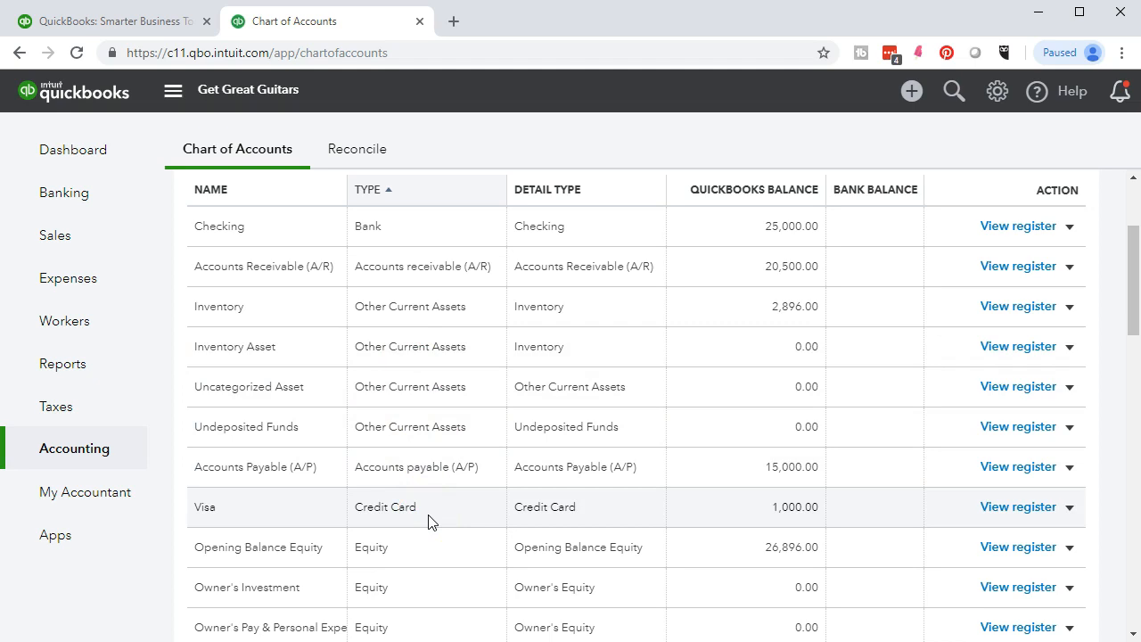
pyautogui.scroll(2, 428, 522)
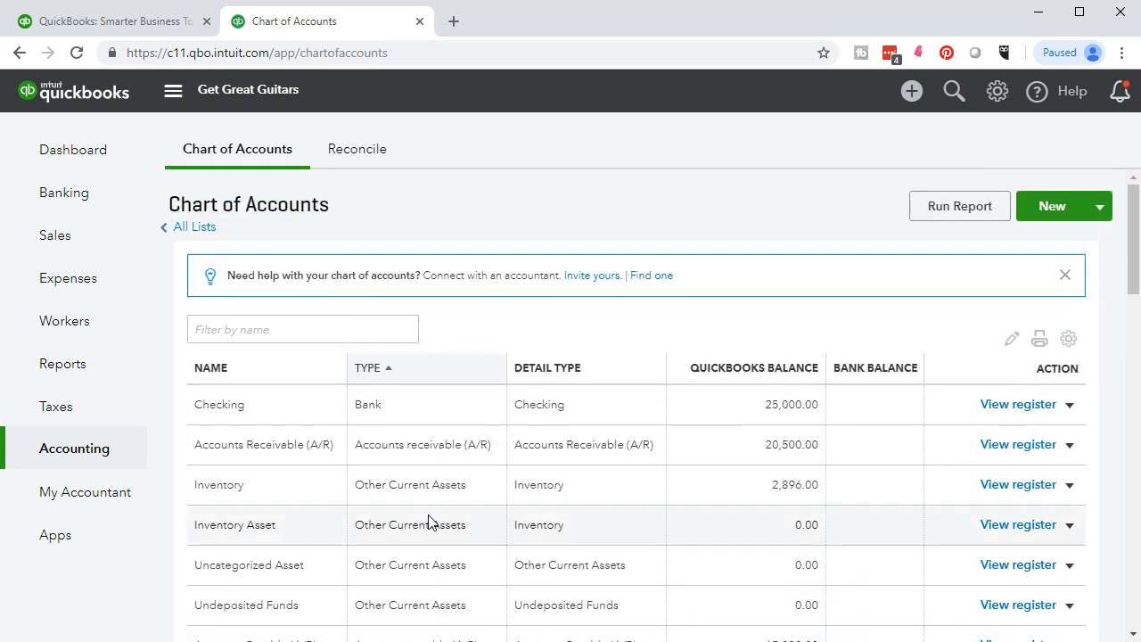
pyautogui.click(821, 377)
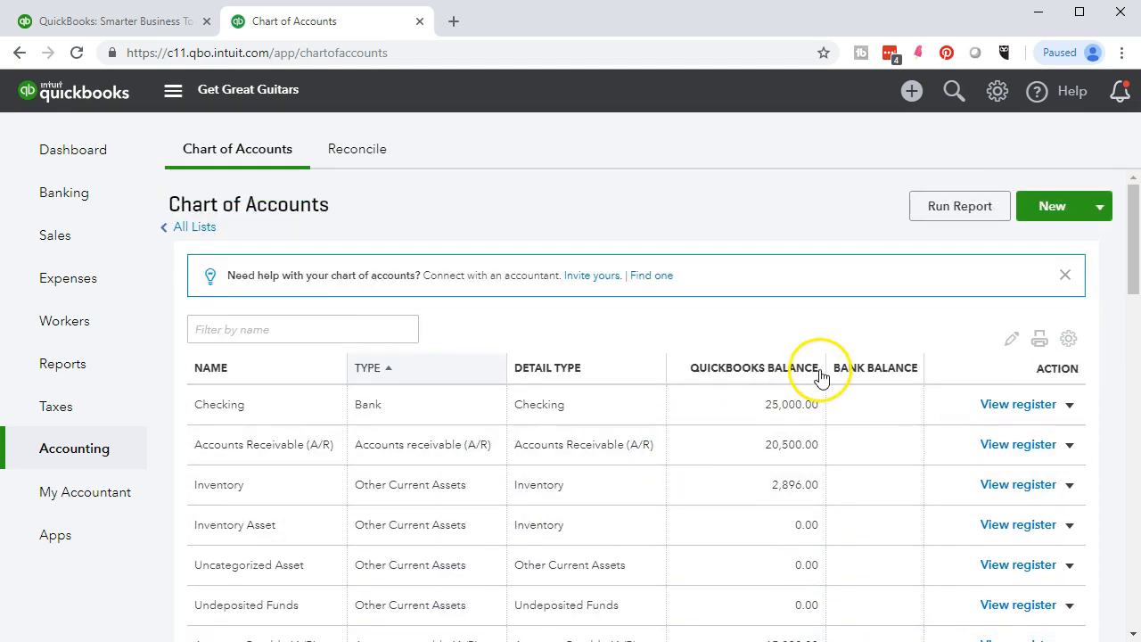
# Start a new account with account type Long Term Liabilities, keeping Notes Payable as its detail type
pyautogui.click(1052, 214)
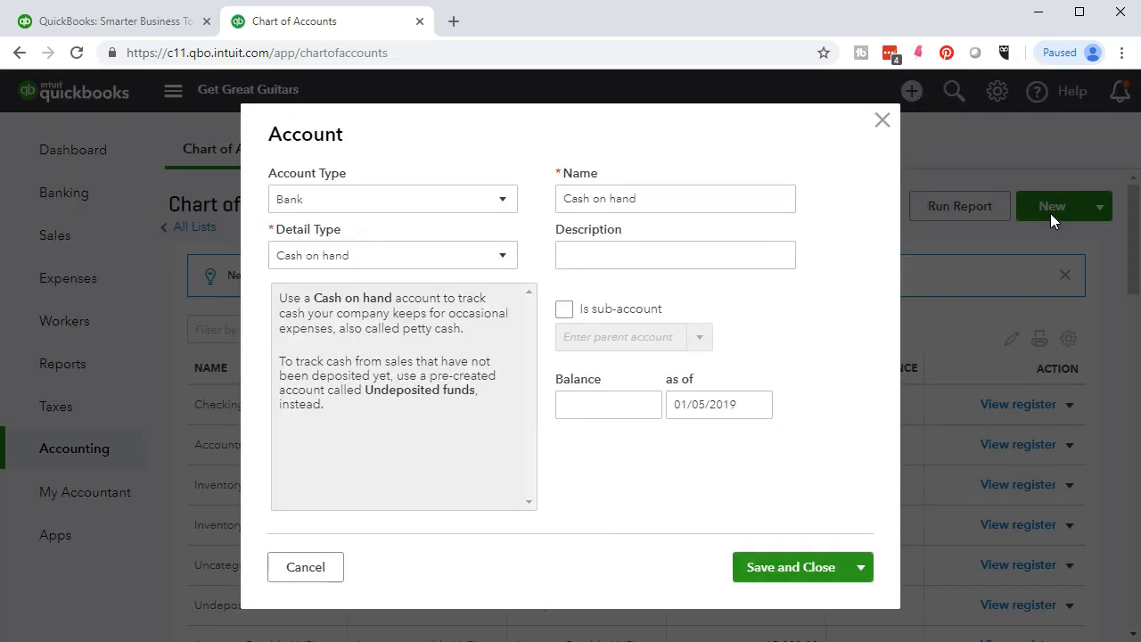
pyautogui.click(500, 201)
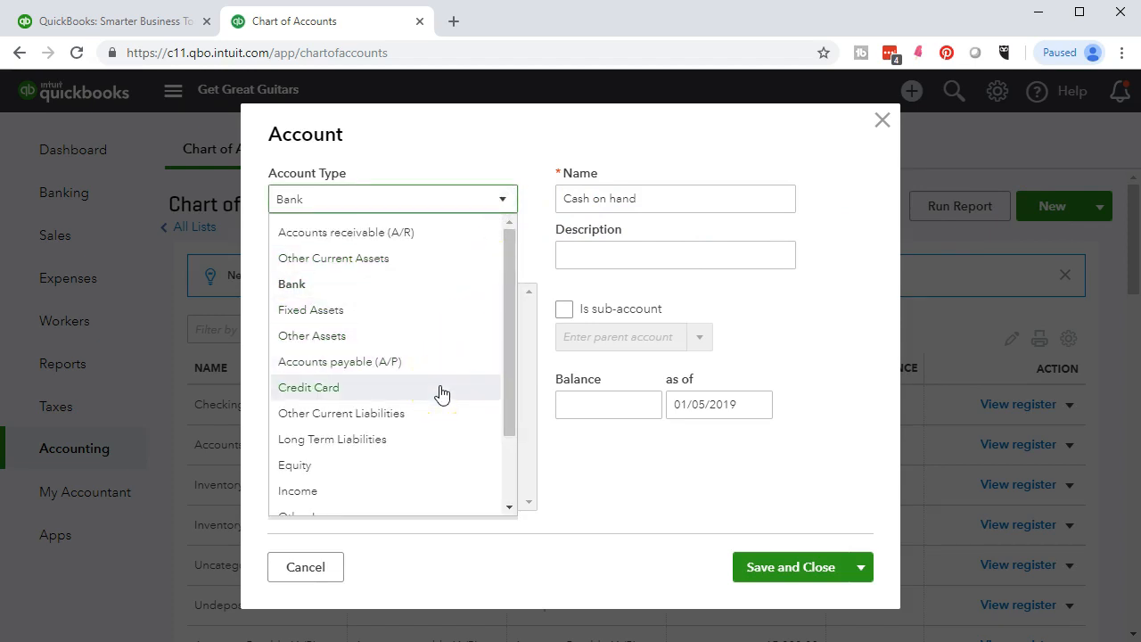
pyautogui.click(431, 440)
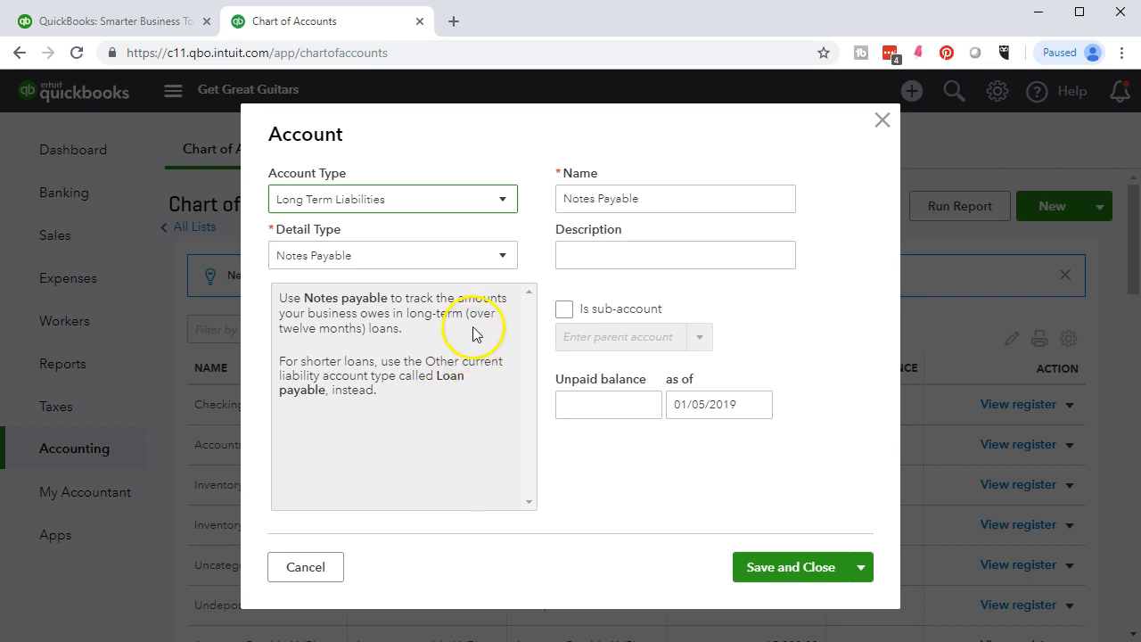
pyautogui.click(498, 256)
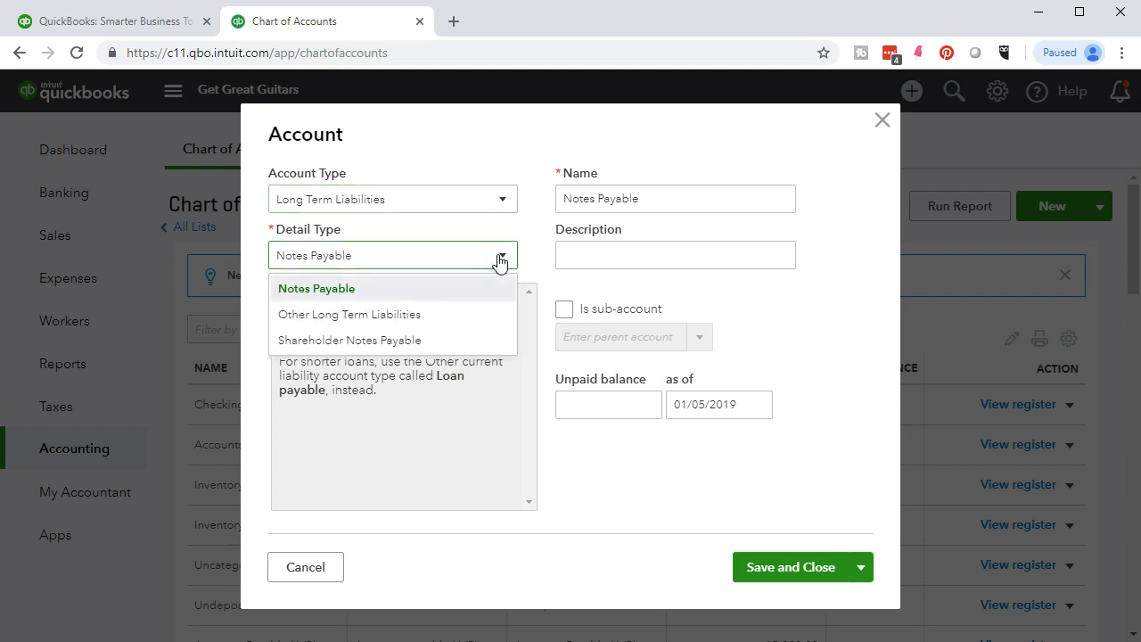
pyautogui.click(499, 259)
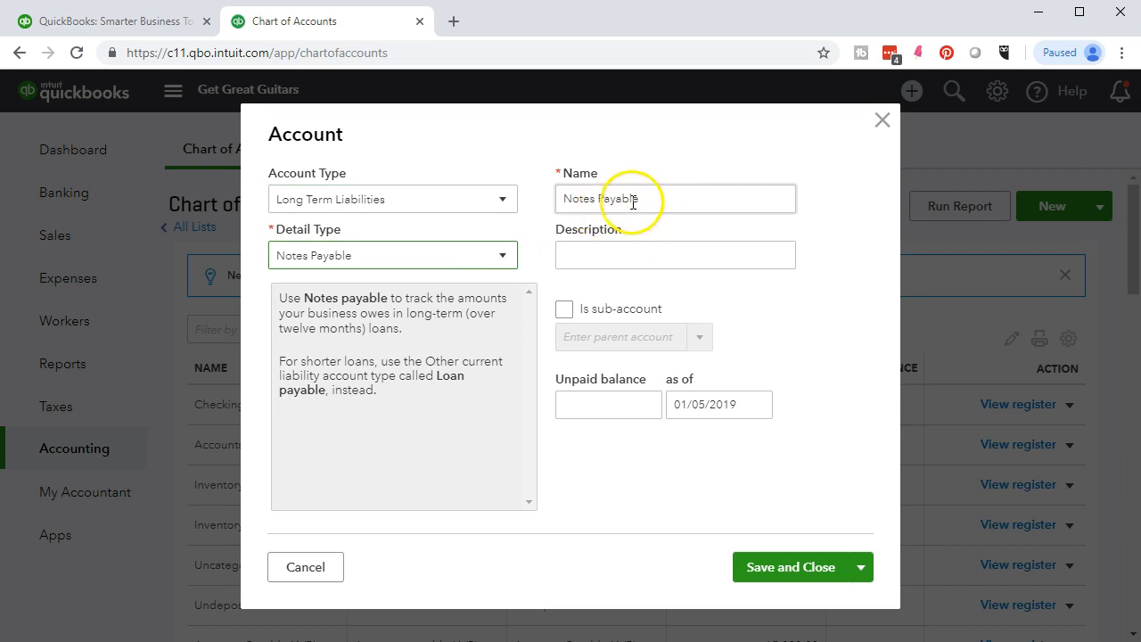
# Name the new account Loan Payable, enter an unpaid balance of 22,000 as of 12/31/2018, and save it
pyautogui.doubleClick(581, 198)
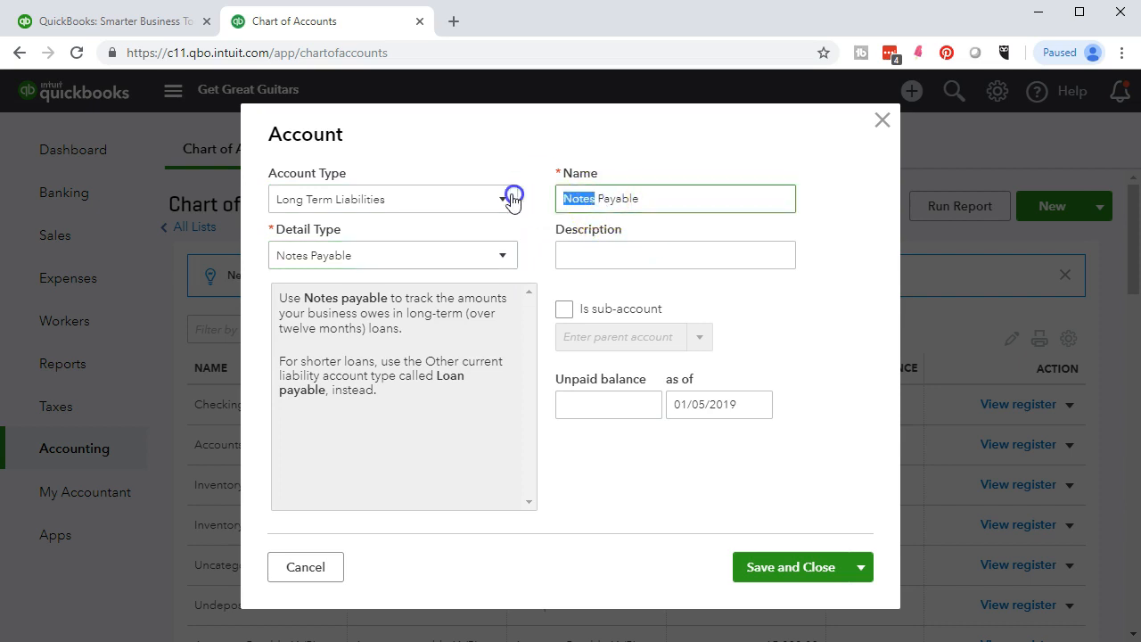
pyautogui.write('Loan')
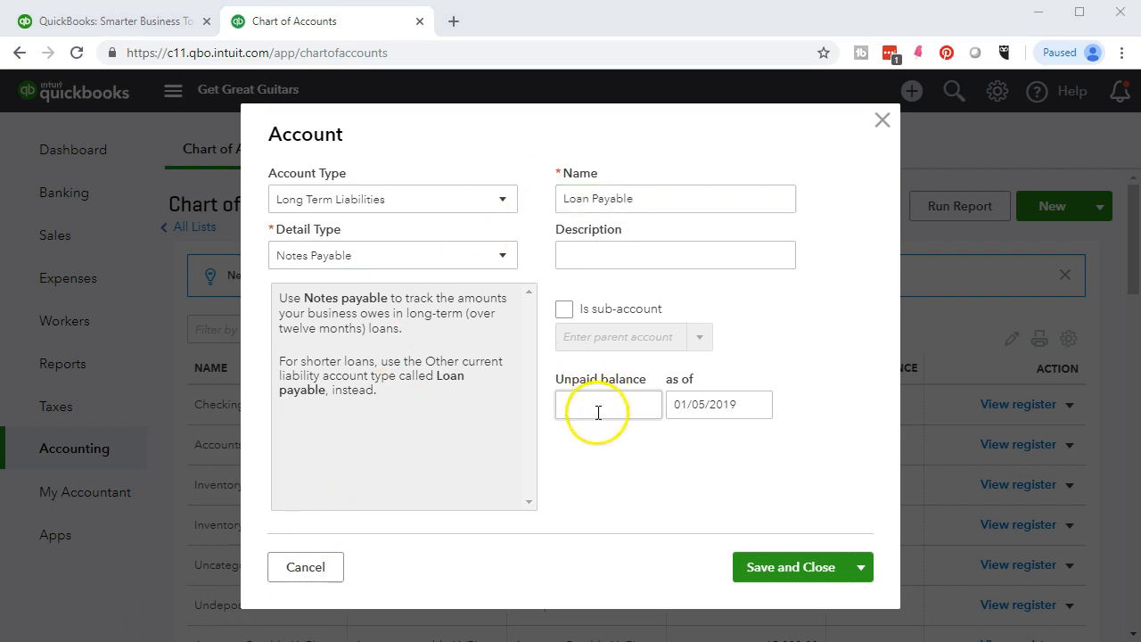
pyautogui.click(598, 412)
pyautogui.write('22')
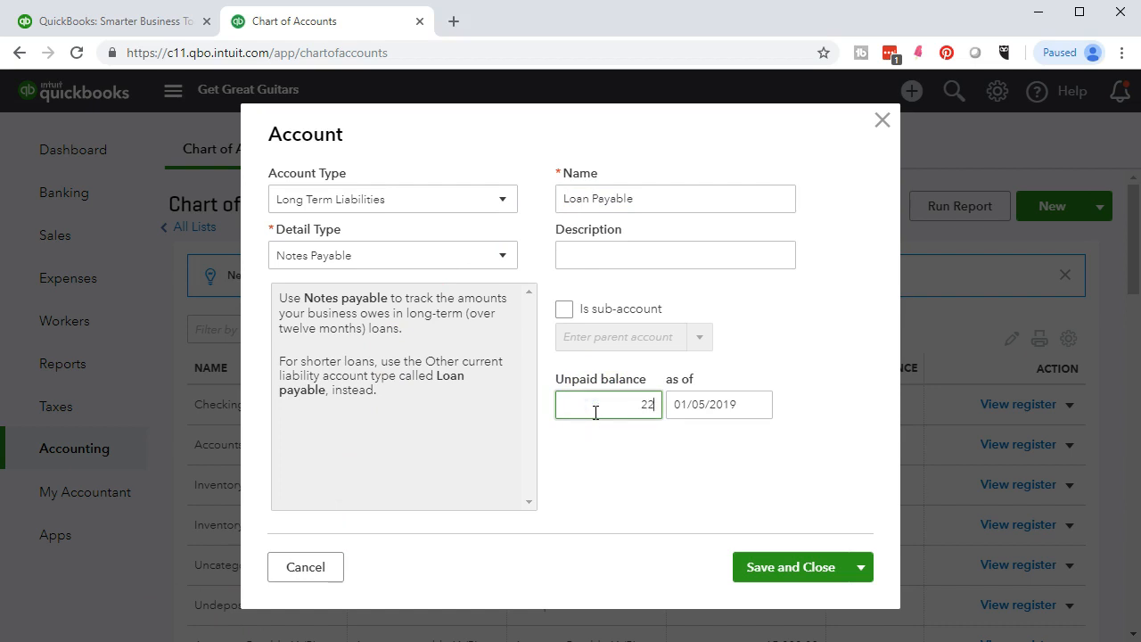
pyautogui.write(',000')
pyautogui.press('Tab')
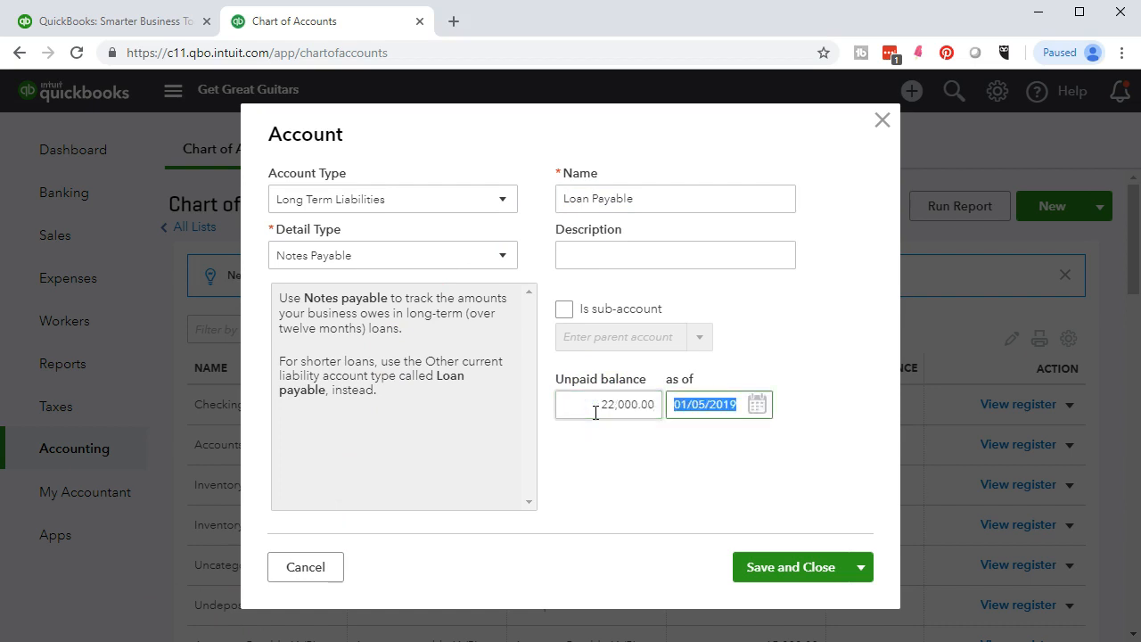
pyautogui.write('12/311')
pyautogui.press('Tab')
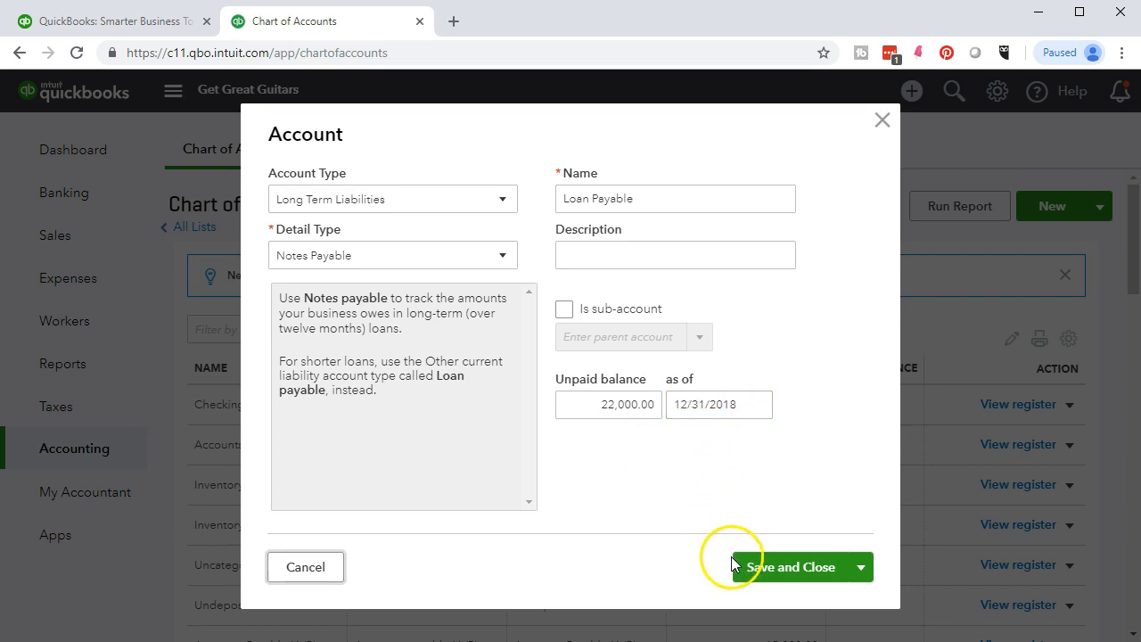
pyautogui.click(747, 583)
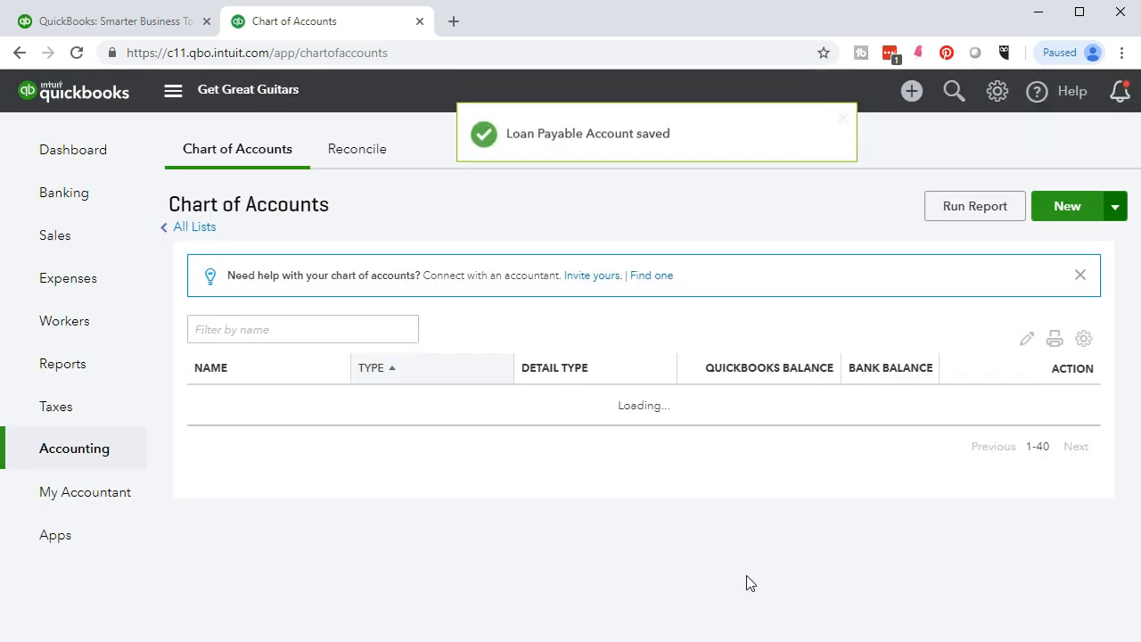
# Check Loan Payable in the chart of accounts and on the balance sheet, and open its transaction detail from the report
pyautogui.scroll(-3, 748, 583)
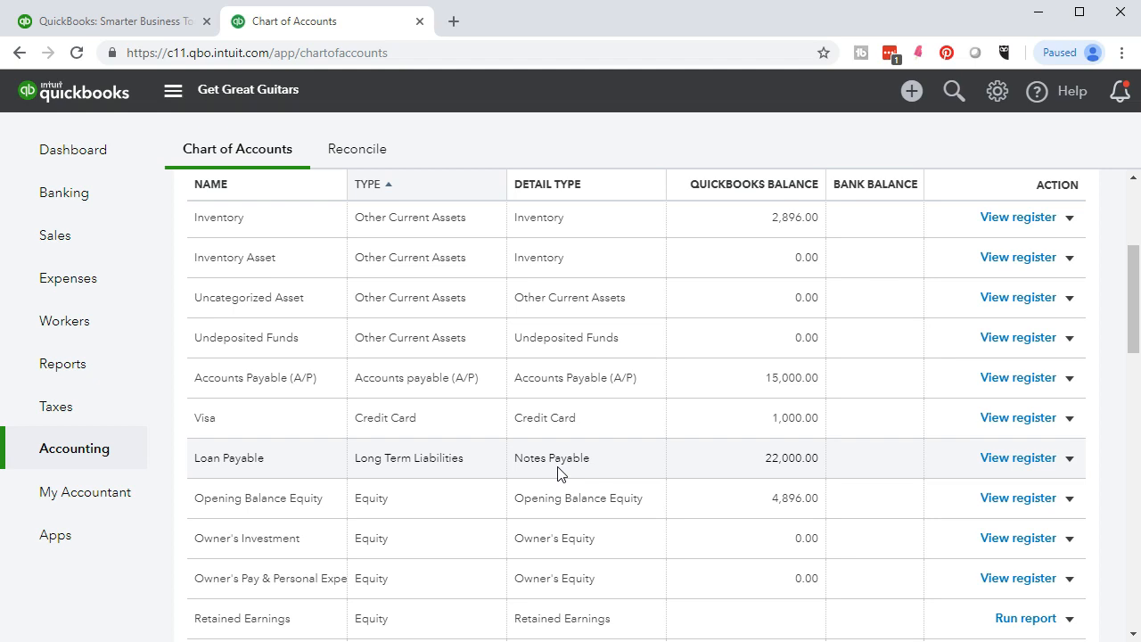
pyautogui.click(79, 366)
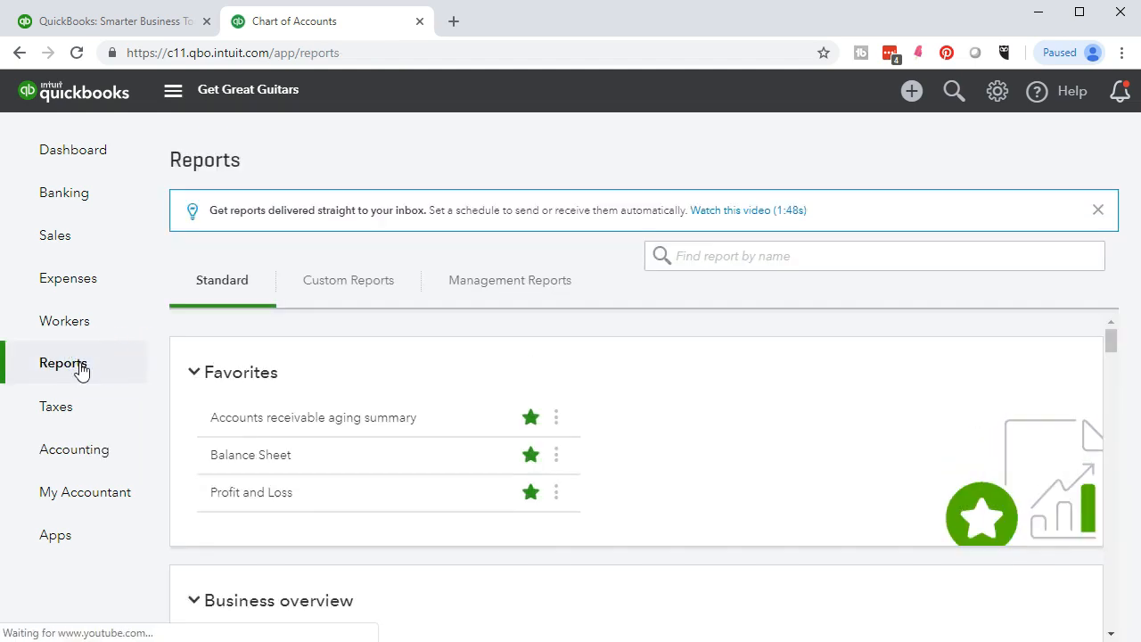
pyautogui.click(248, 456)
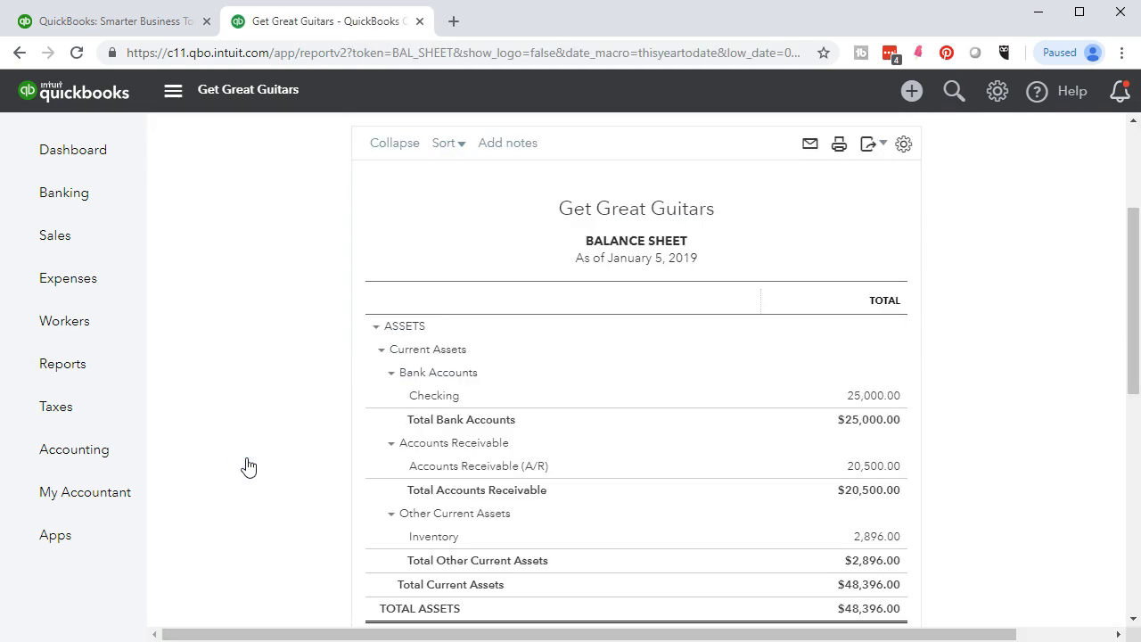
pyautogui.scroll(-3, 248, 466)
pyautogui.scroll(-2, 247, 466)
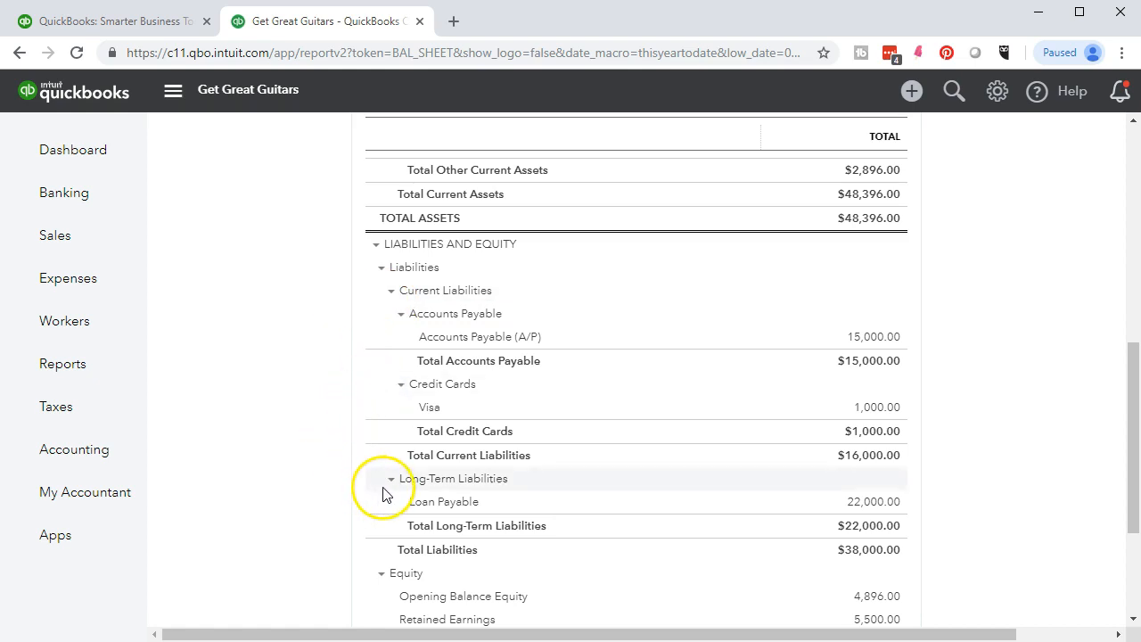
pyautogui.click(869, 501)
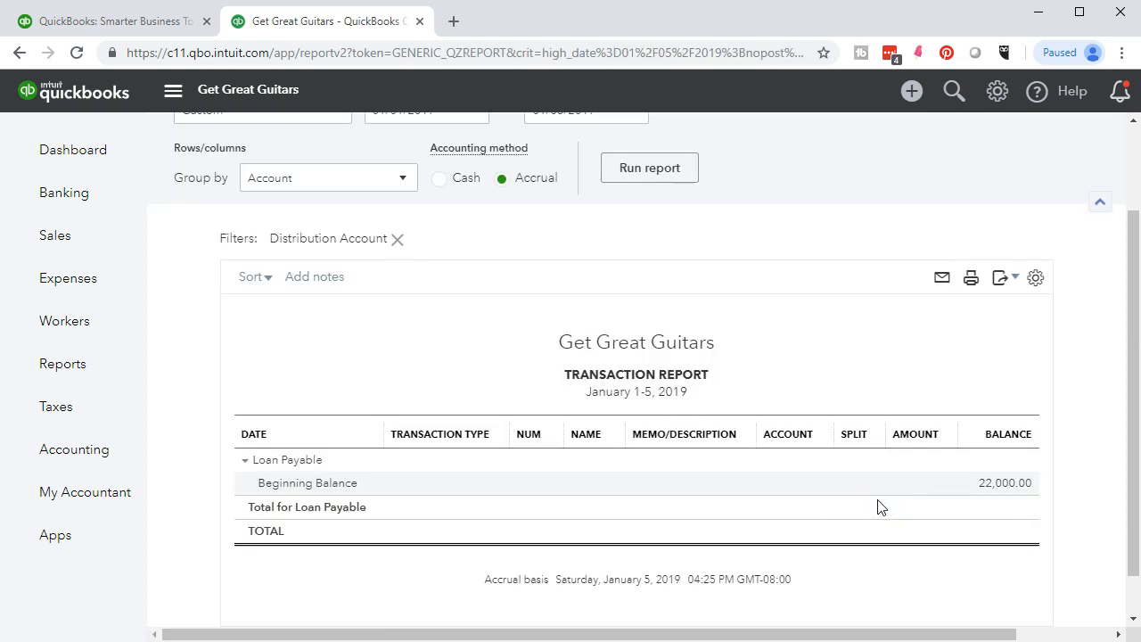
# Set the Loan Payable transaction report's start date to 01/01/2018 and rerun the report
pyautogui.scroll(1, 624, 357)
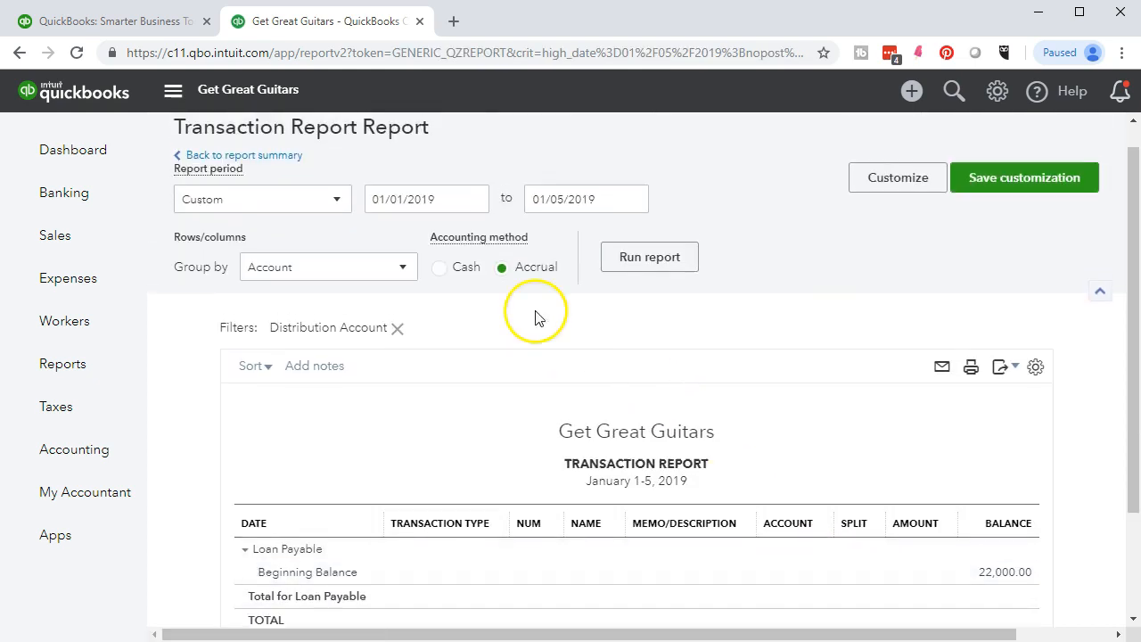
pyautogui.click(440, 196)
pyautogui.click(445, 193)
pyautogui.press('BackSpace')
pyautogui.write('8')
pyautogui.click(626, 253)
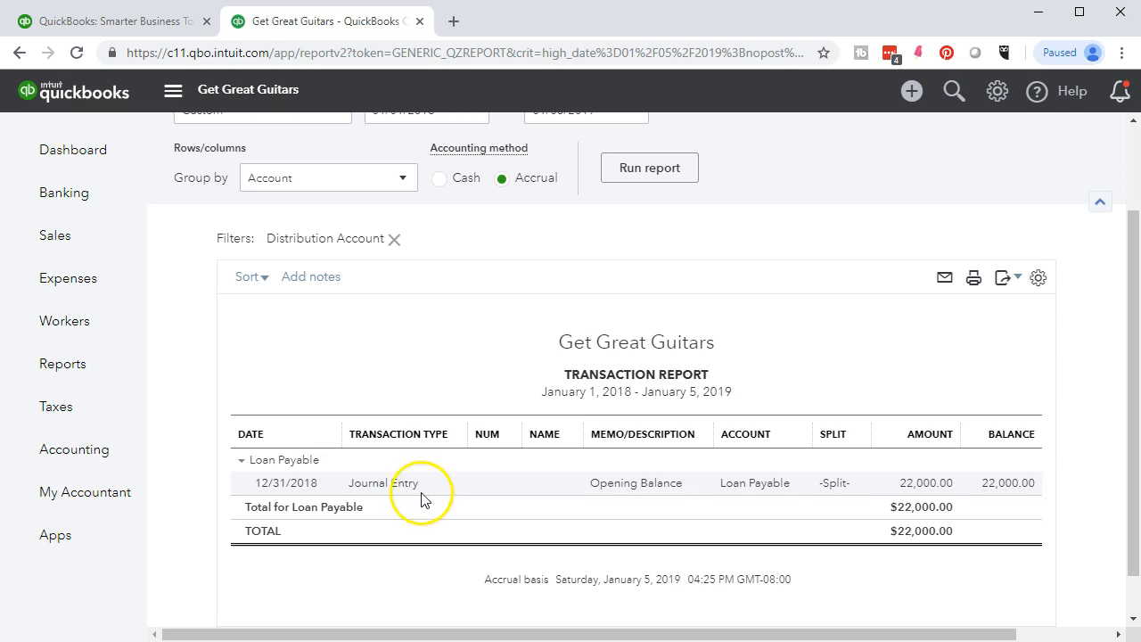
# Examine the journal entry behind Loan Payable's opening balance, and return to the chart of accounts to review the balances
pyautogui.click(907, 485)
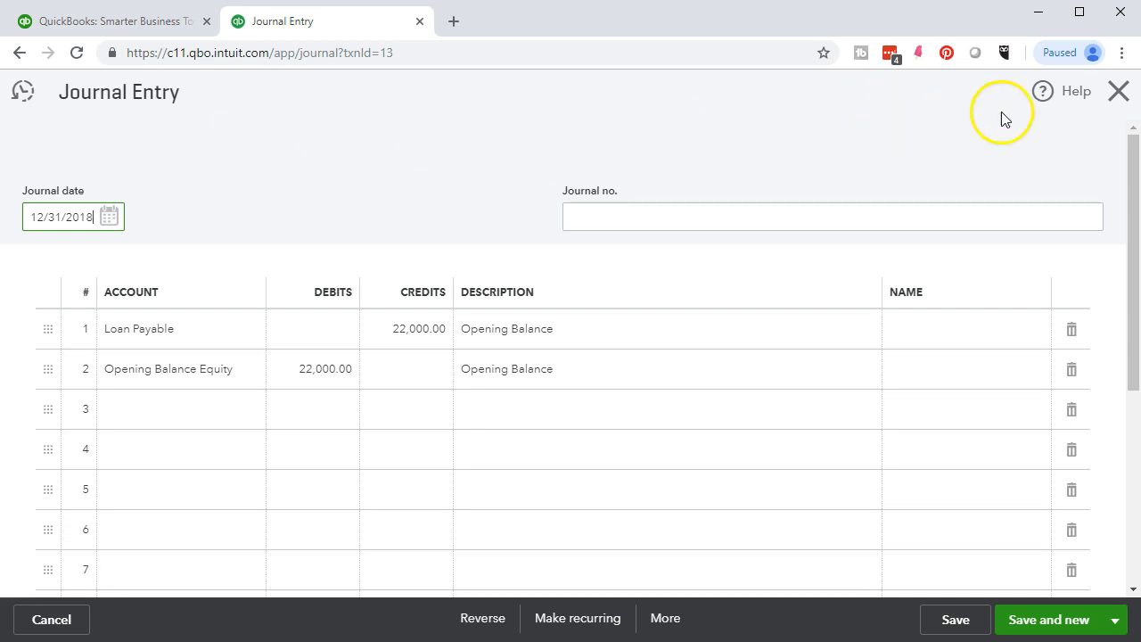
pyautogui.click(1117, 96)
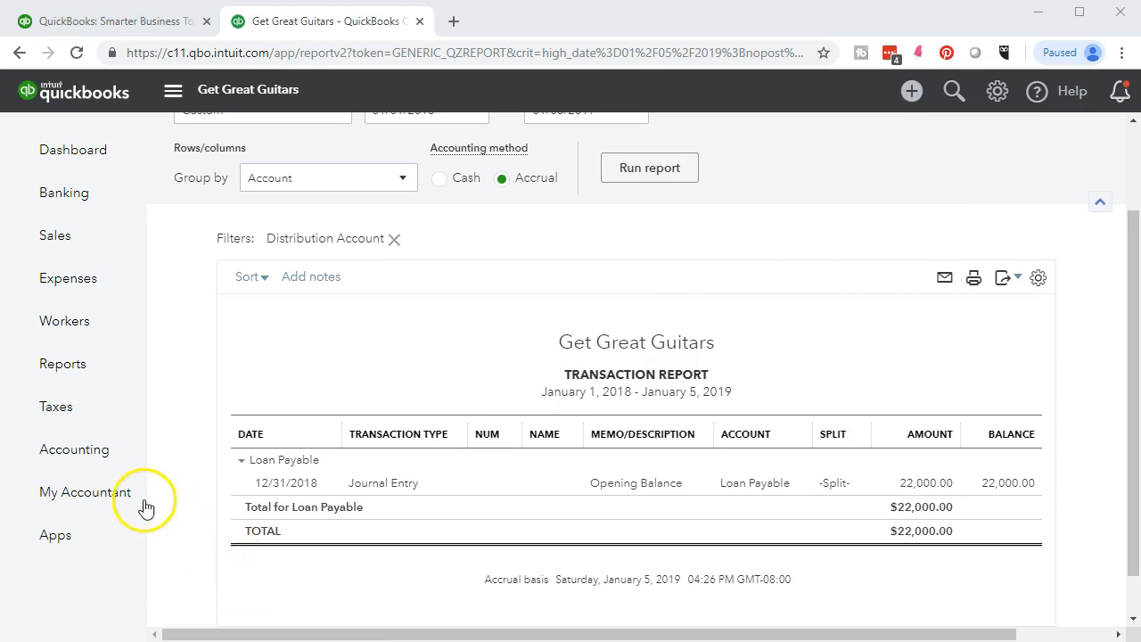
pyautogui.click(97, 460)
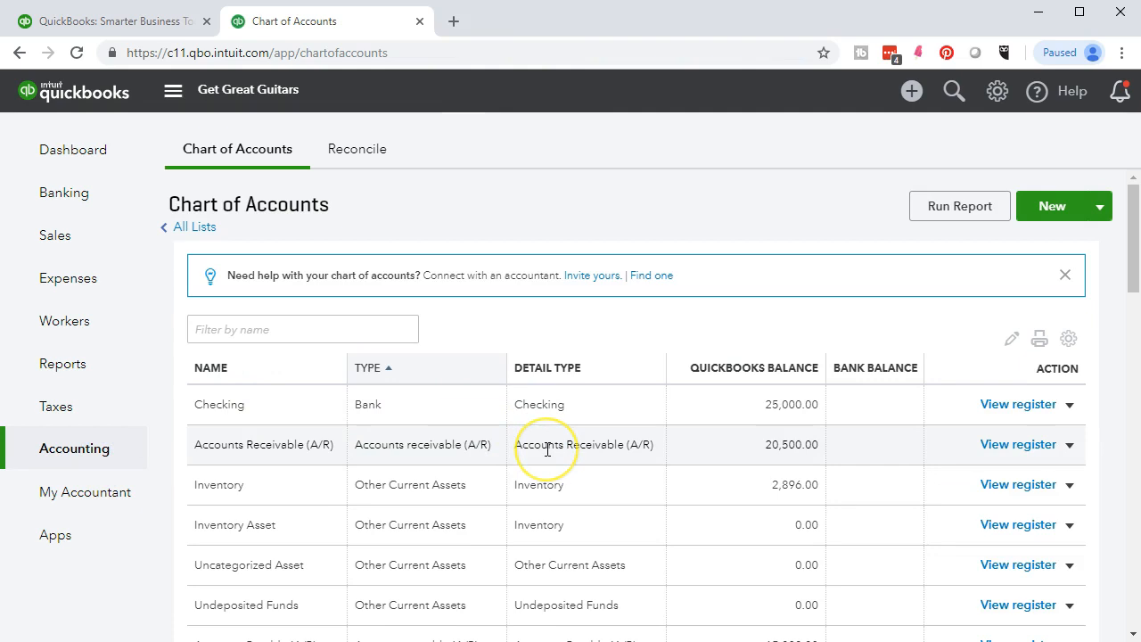
pyautogui.scroll(-2, 548, 449)
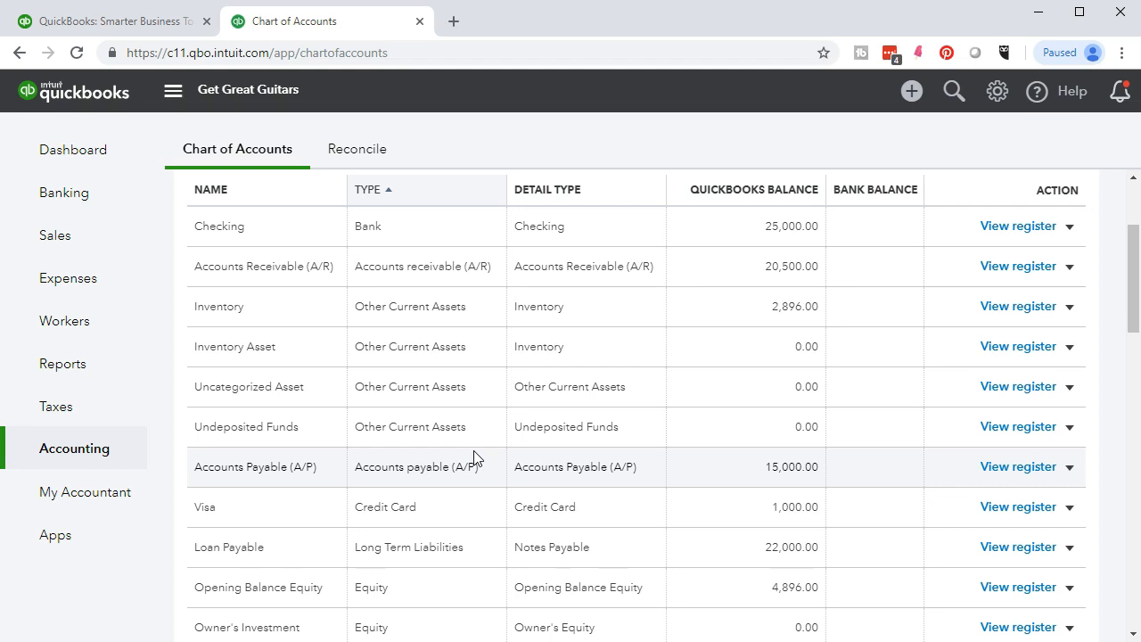
pyautogui.scroll(3, 474, 457)
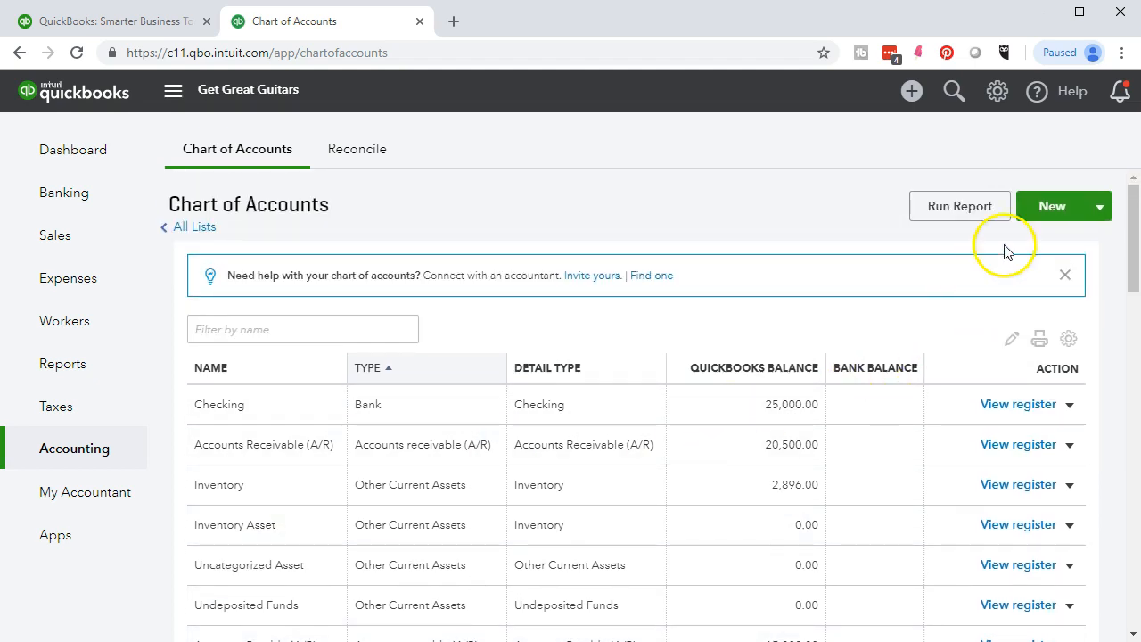
# Start a new account with account type Fixed Assets and detail type Furniture & Fixtures
pyautogui.click(1037, 209)
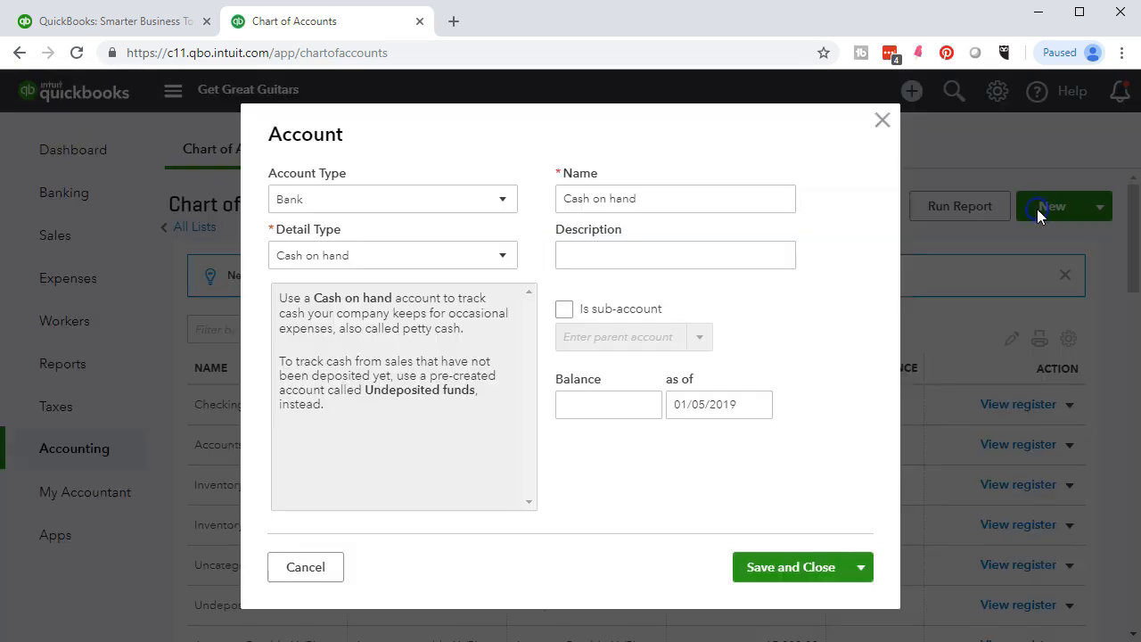
pyautogui.click(505, 199)
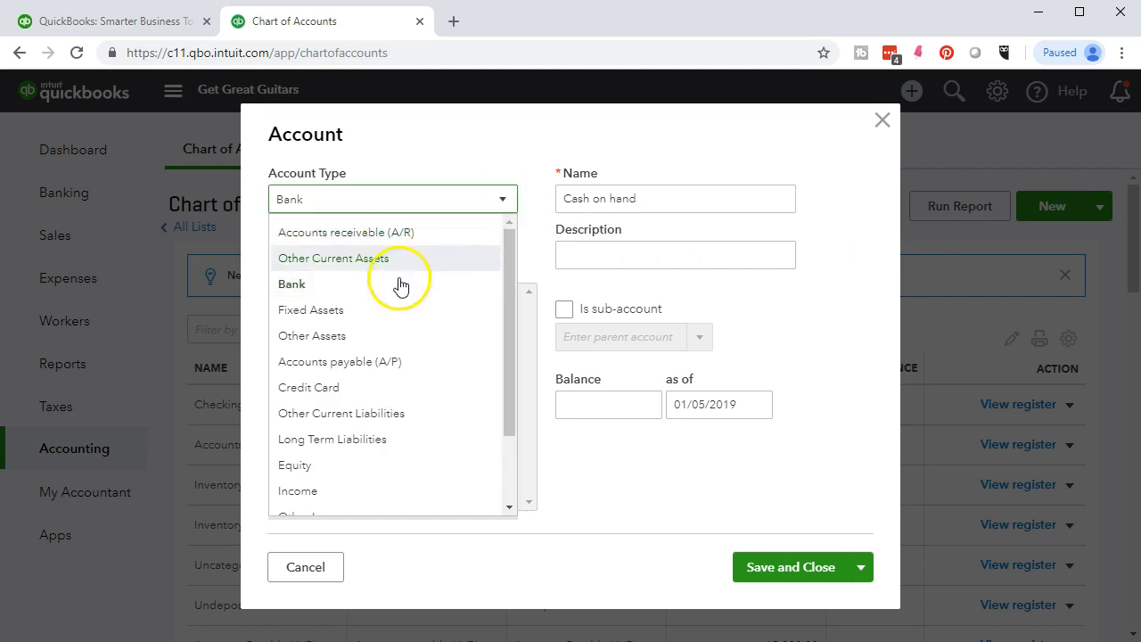
pyautogui.click(339, 312)
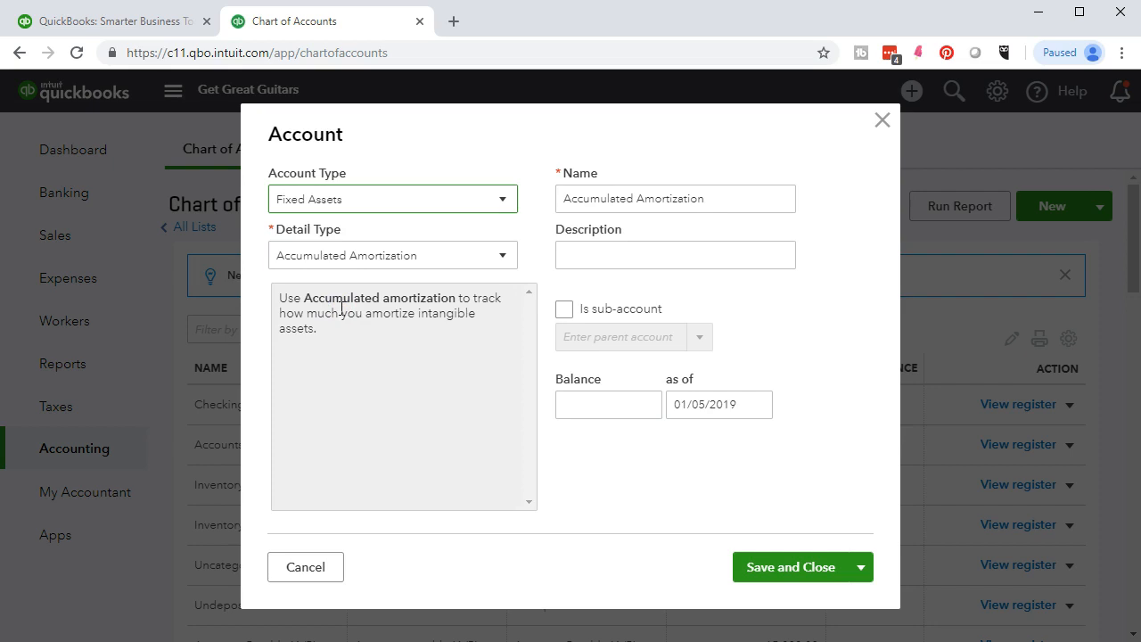
pyautogui.click(505, 257)
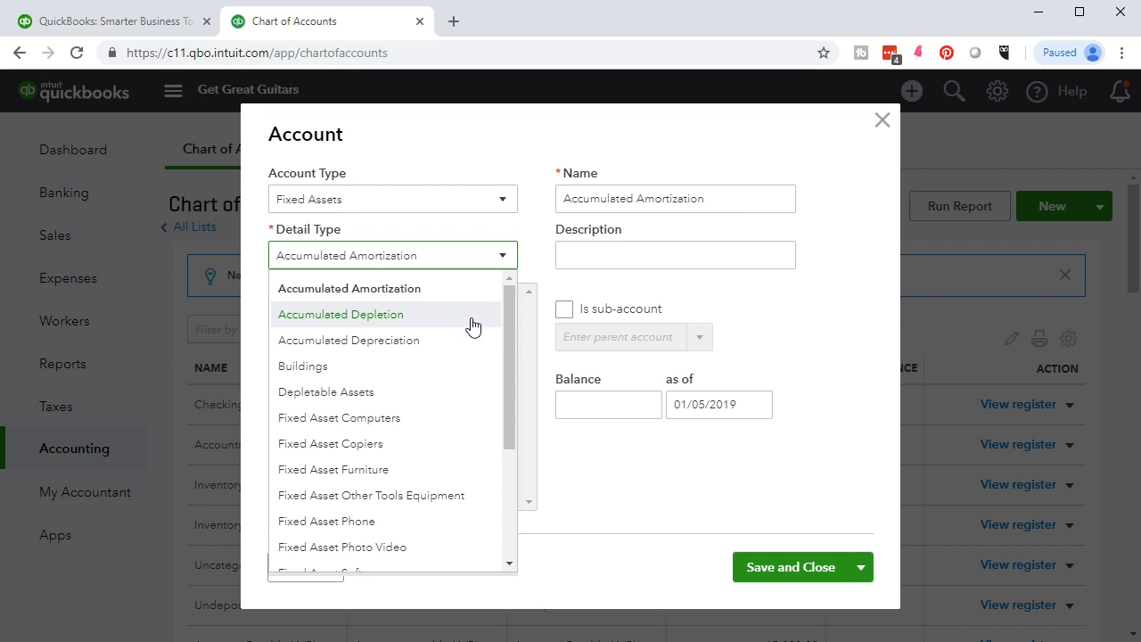
pyautogui.moveTo(507, 360); pyautogui.dragTo(516, 423)
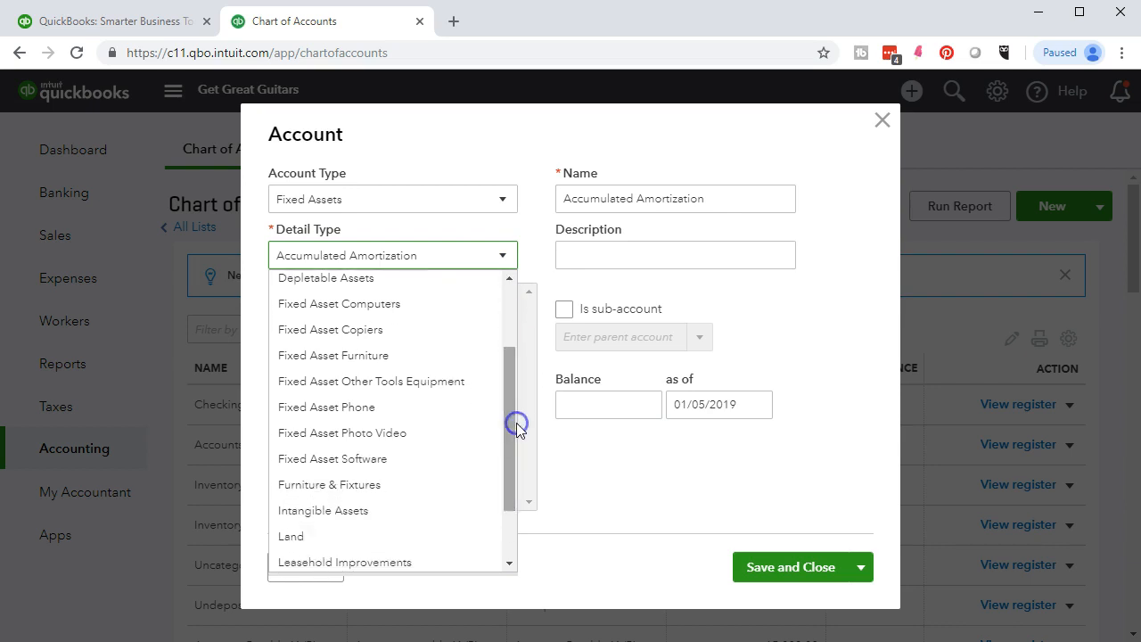
pyautogui.click(473, 489)
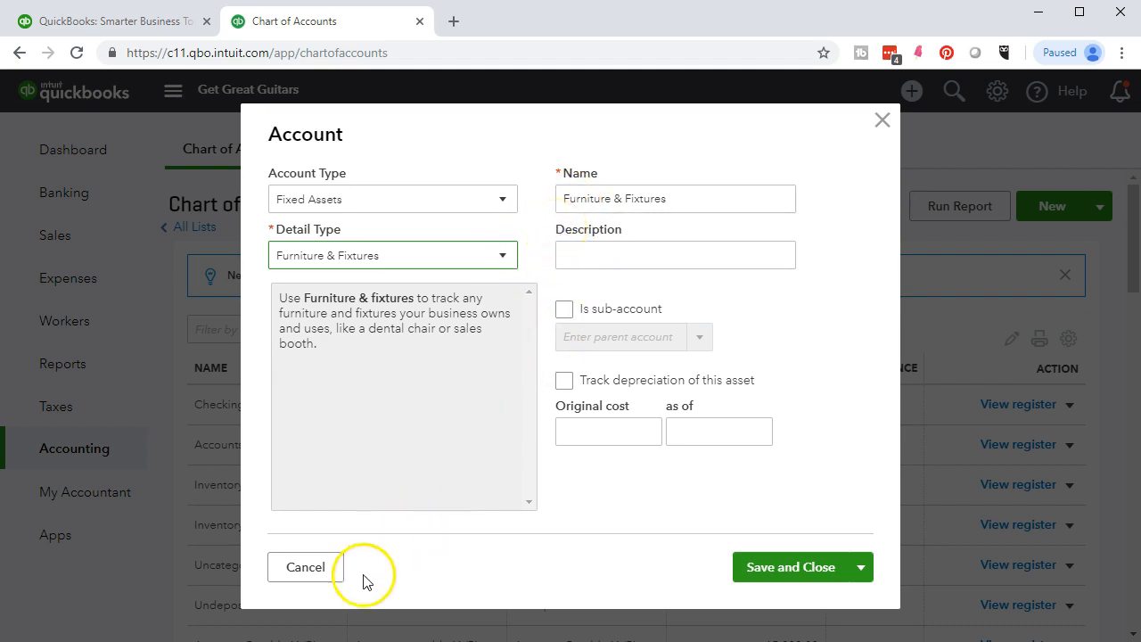
# Turn on depreciation tracking for Furniture & Fixtures, enter an original cost of 75,000 as of 12/31/2018, and save the account
pyautogui.click(563, 380)
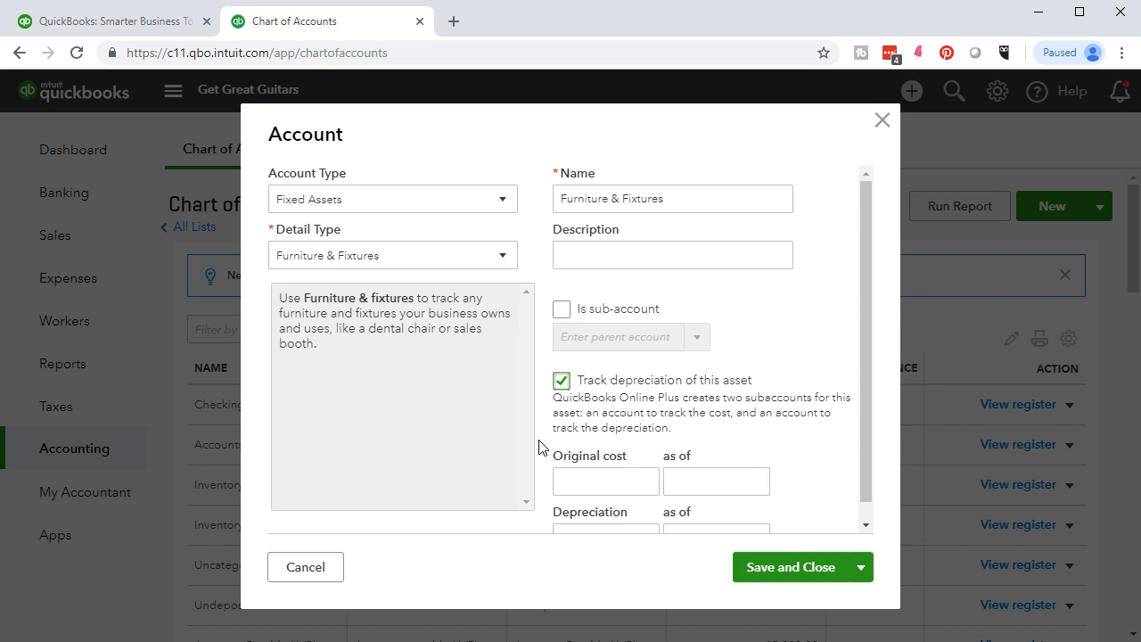
pyautogui.scroll(-1, 539, 445)
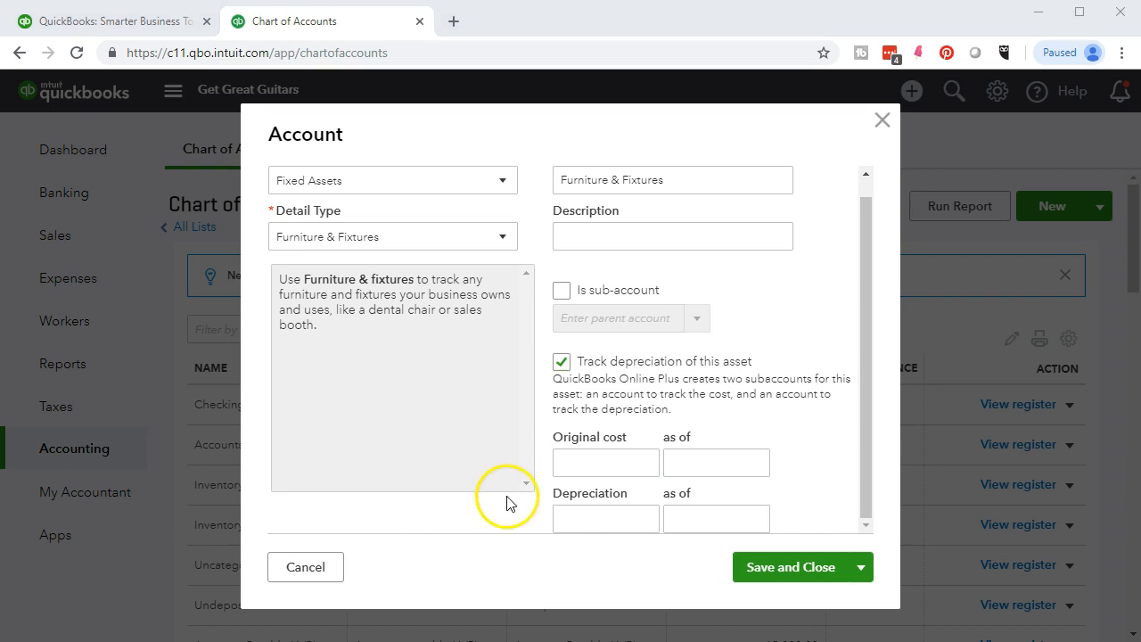
pyautogui.click(577, 464)
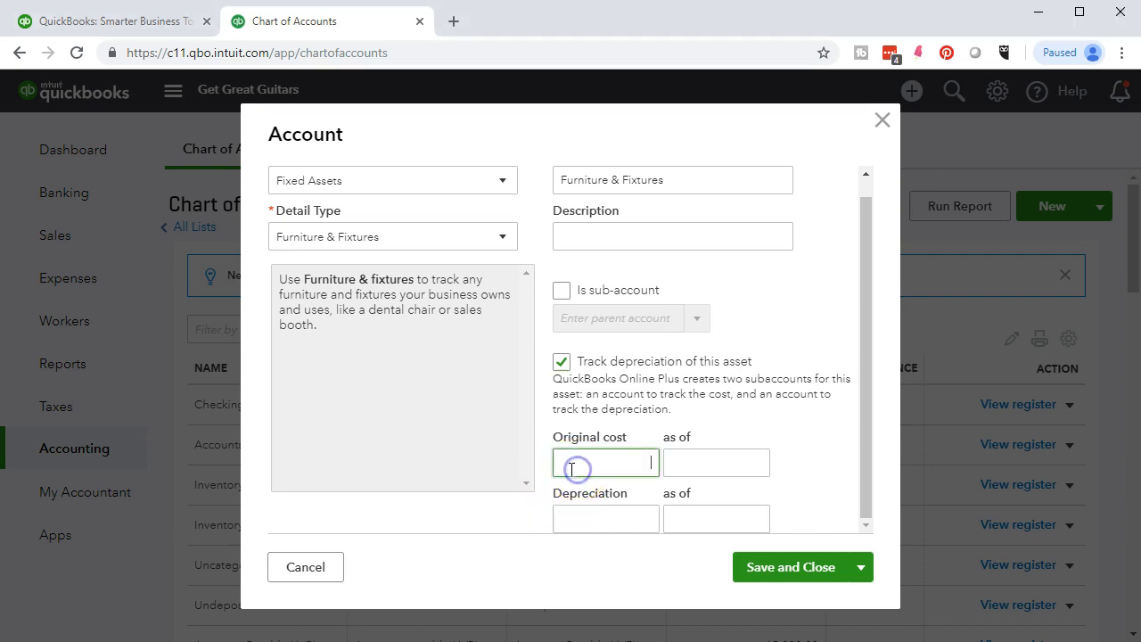
pyautogui.write('7')
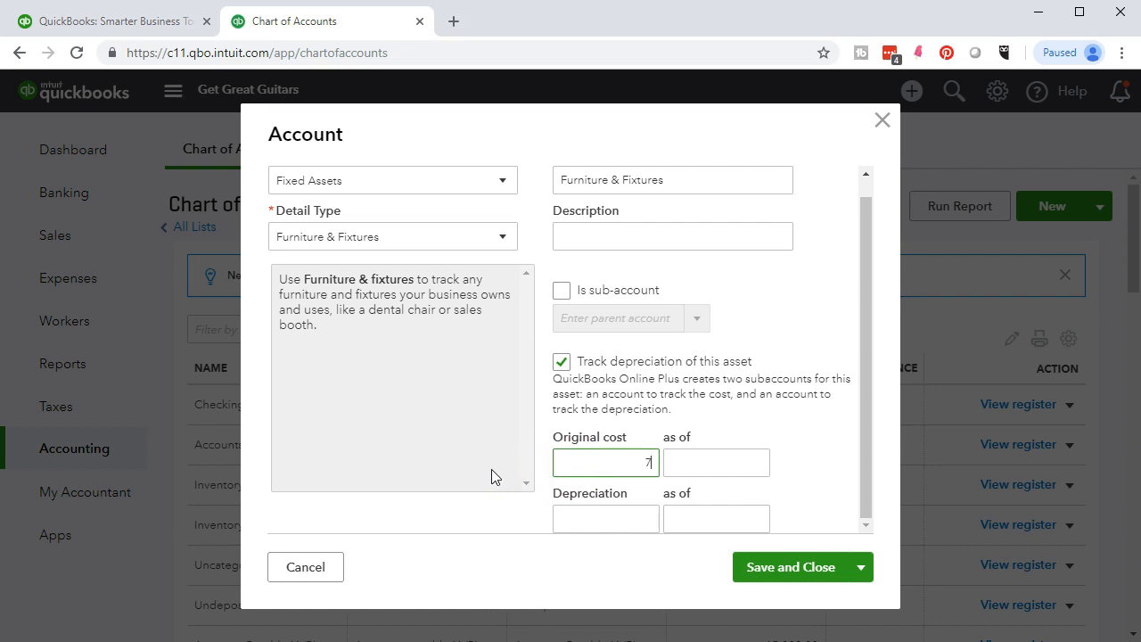
pyautogui.write('5,0000')
pyautogui.press('Tab')
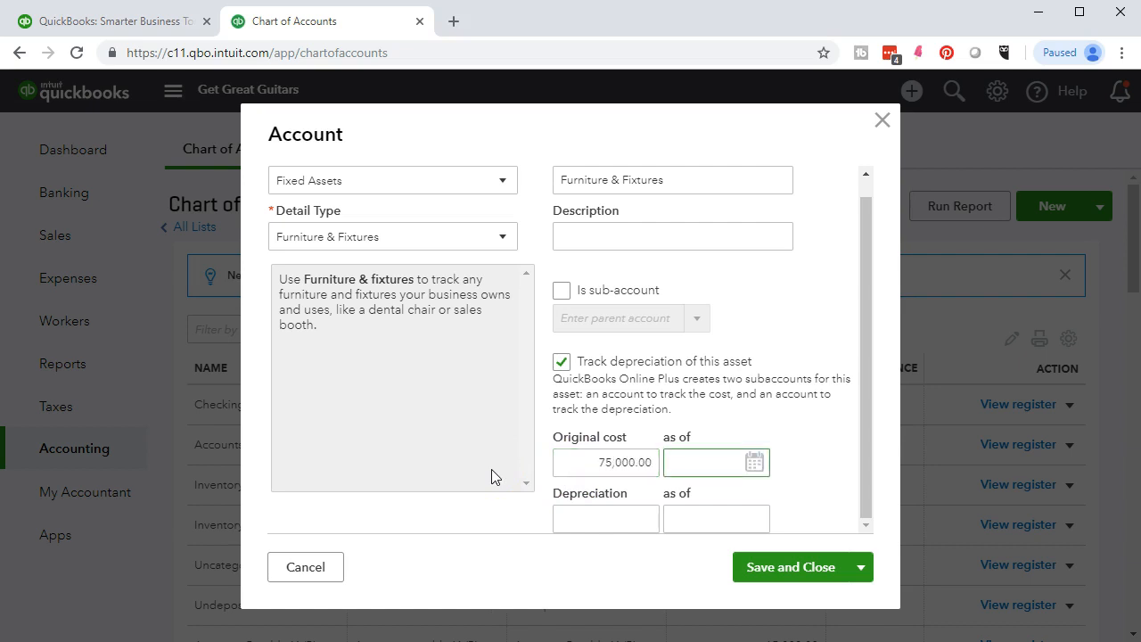
pyautogui.write('12/31/2018')
pyautogui.press('Tab')
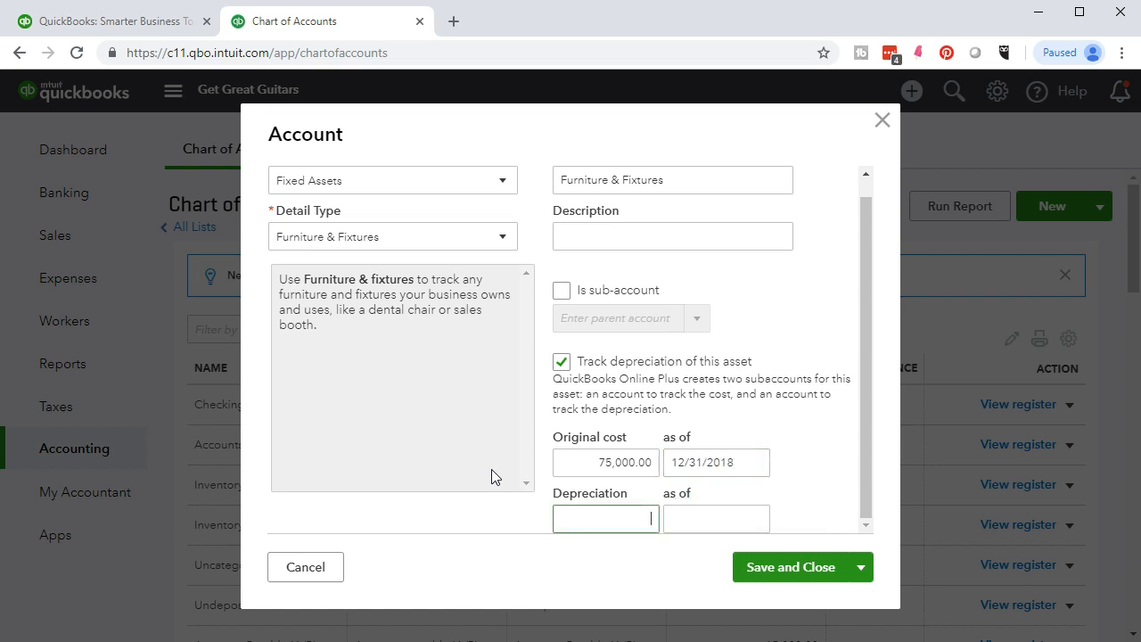
pyautogui.click(551, 517)
pyautogui.click(554, 523)
pyautogui.click(764, 588)
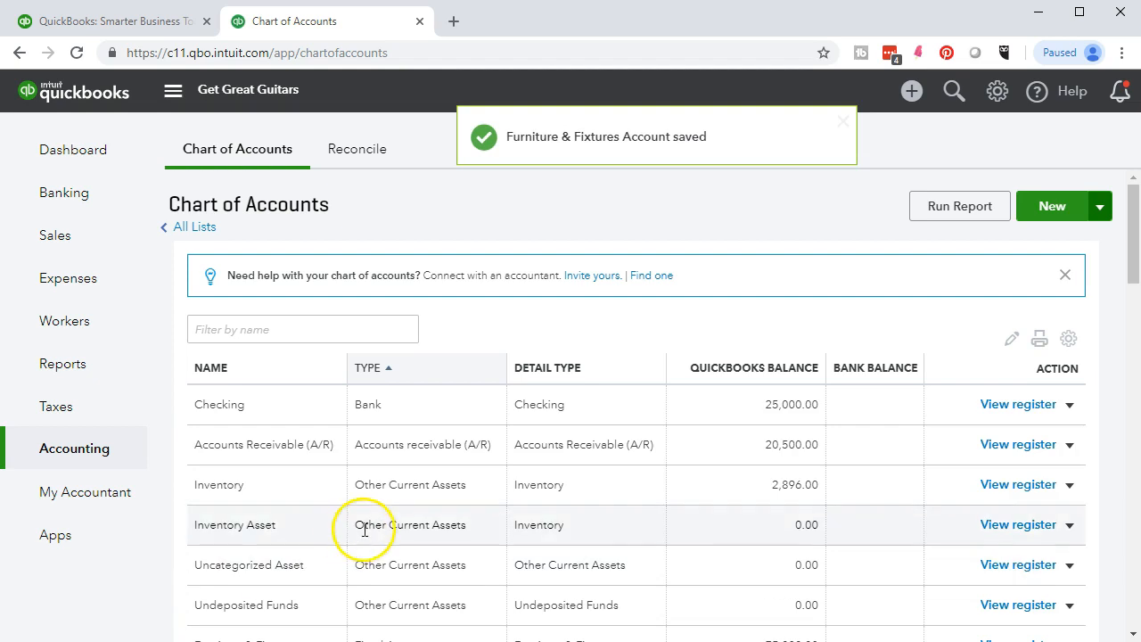
# Review Furniture & Fixtures and its Depreciation and Original cost subaccounts in the chart of accounts, and go to the list of reports
pyautogui.scroll(-1, 401, 530)
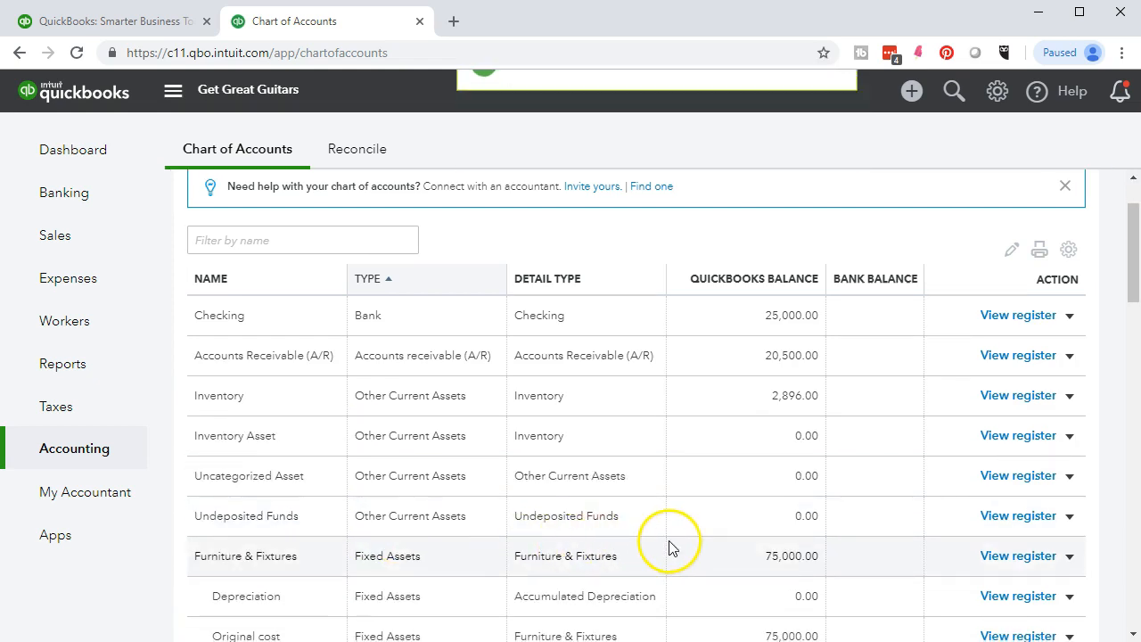
pyautogui.scroll(-1, 670, 548)
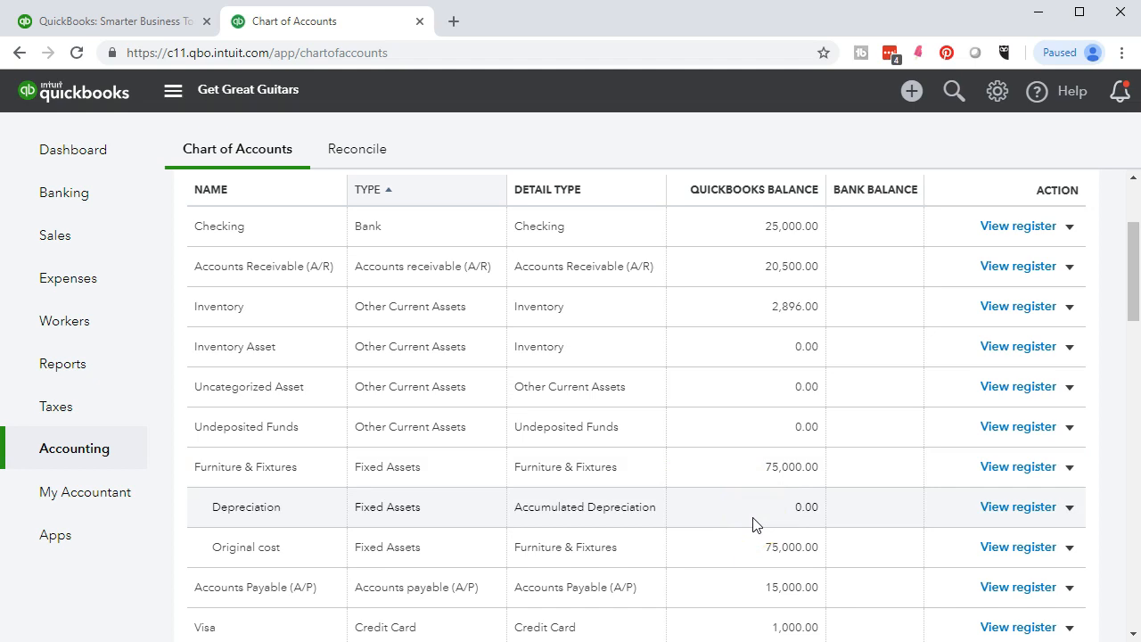
pyautogui.scroll(2, 293, 542)
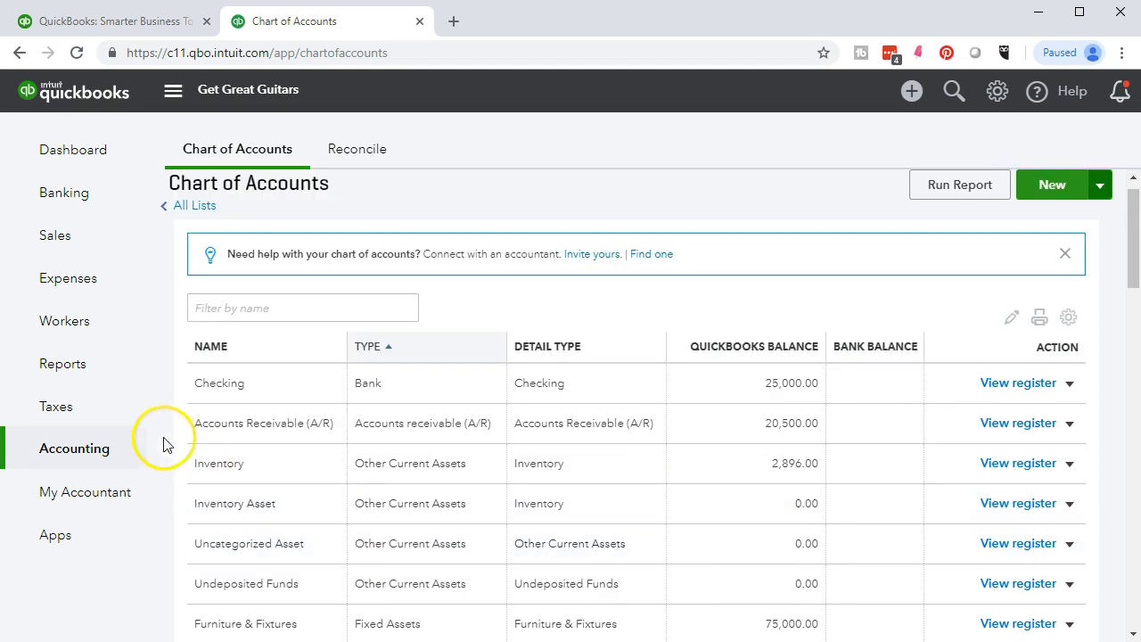
pyautogui.click(72, 372)
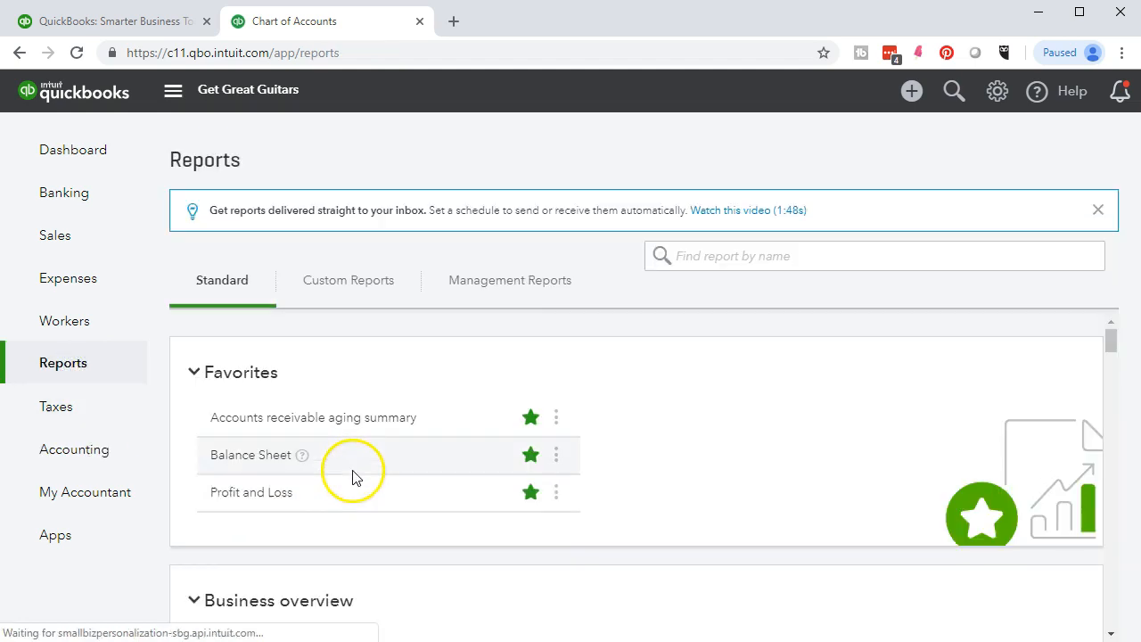
# Open the Balance Sheet report, review its assets, and drill into the original cost of Furniture & Fixtures
pyautogui.click(254, 456)
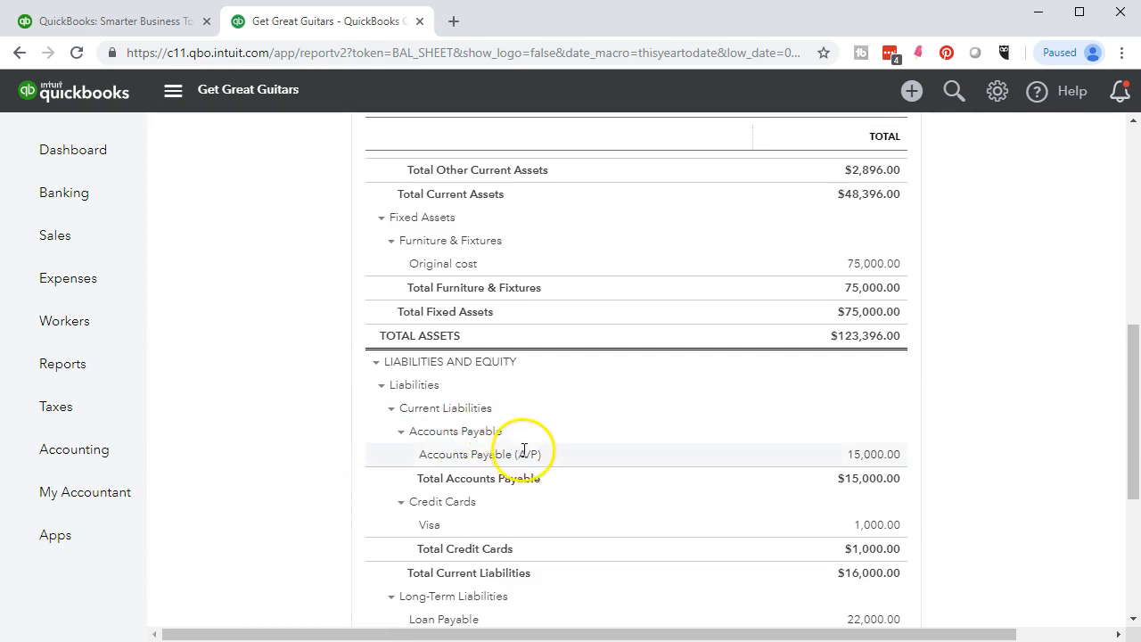
pyautogui.scroll(2, 535, 472)
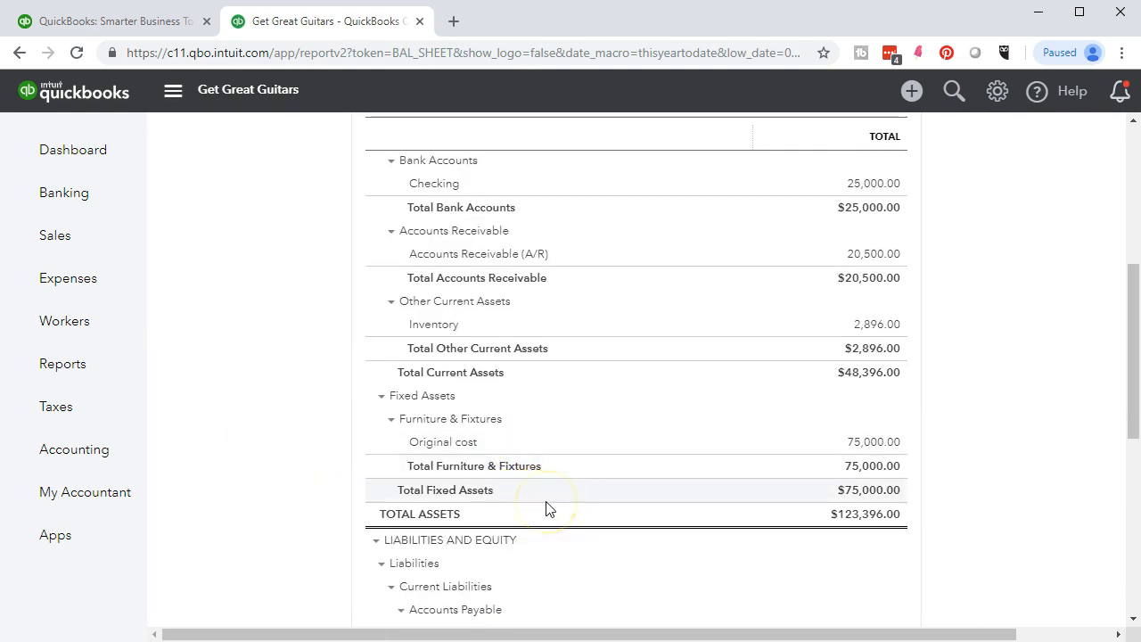
pyautogui.scroll(2, 540, 503)
pyautogui.scroll(-2, 326, 459)
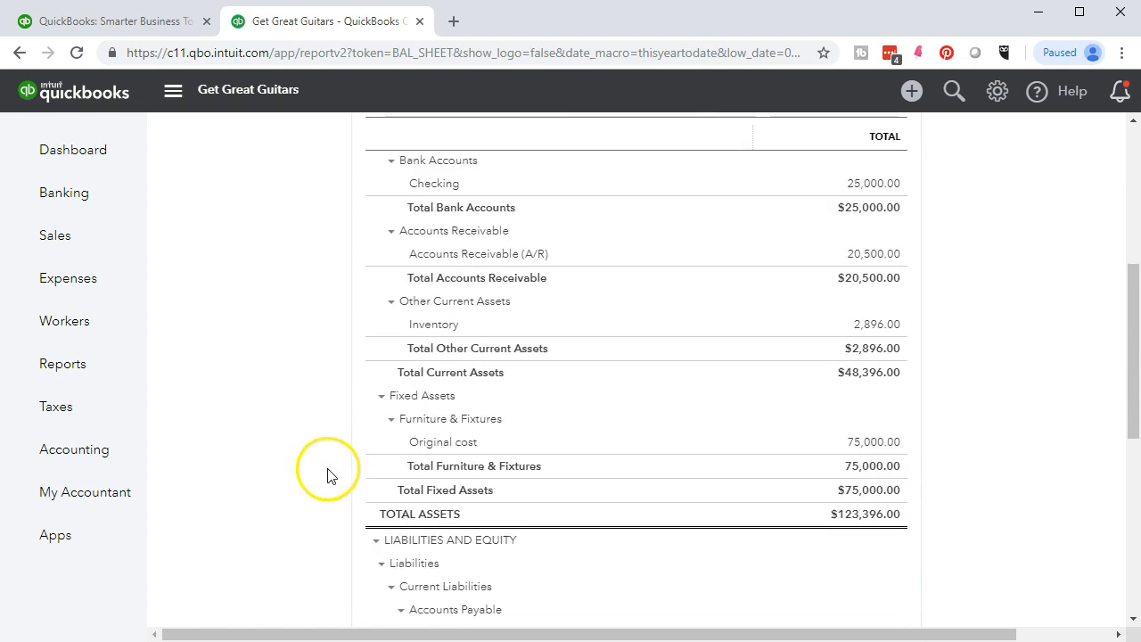
pyautogui.click(858, 448)
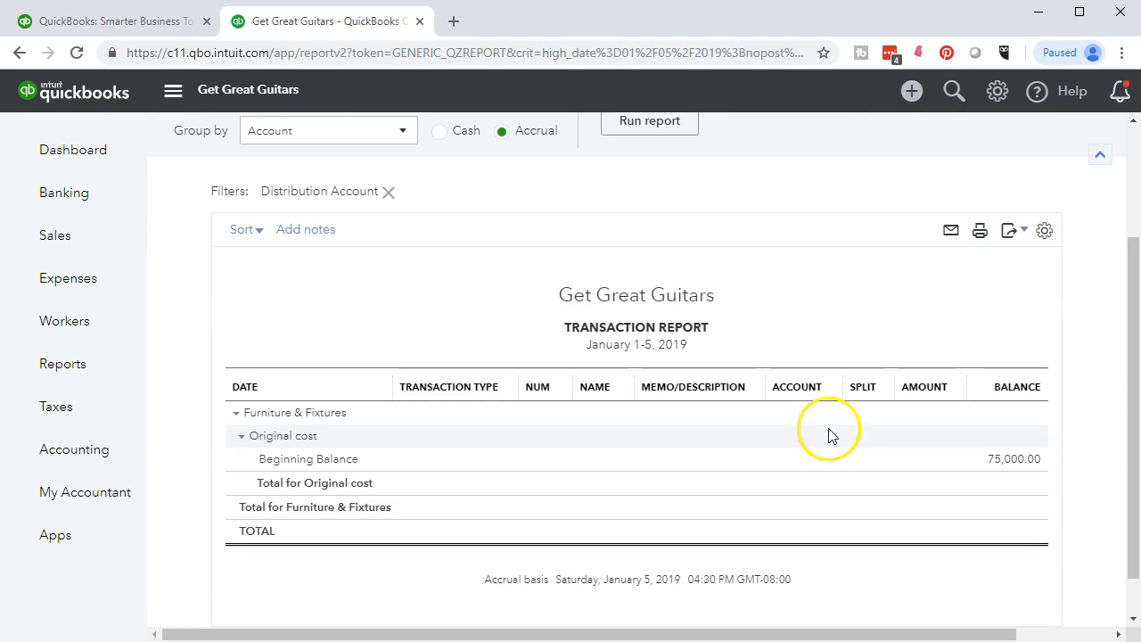
# Set the start date of the Furniture & Fixtures transaction report to 01/01/2018 and run it again
pyautogui.scroll(2, 657, 386)
pyautogui.tripleClick(454, 229)
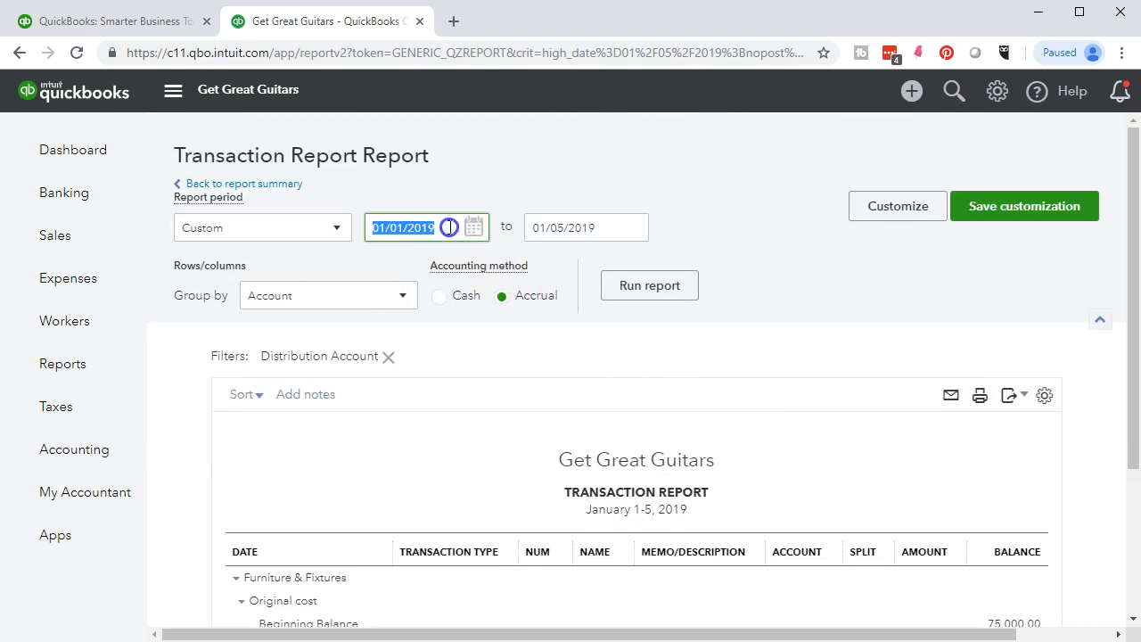
pyautogui.click(449, 228)
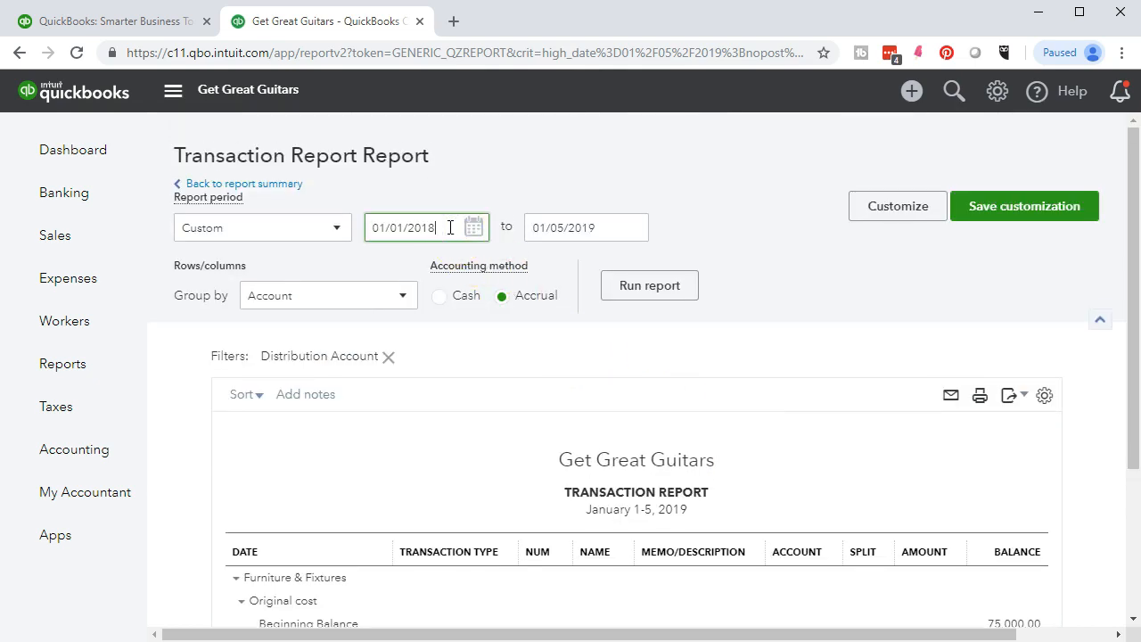
pyautogui.click(622, 284)
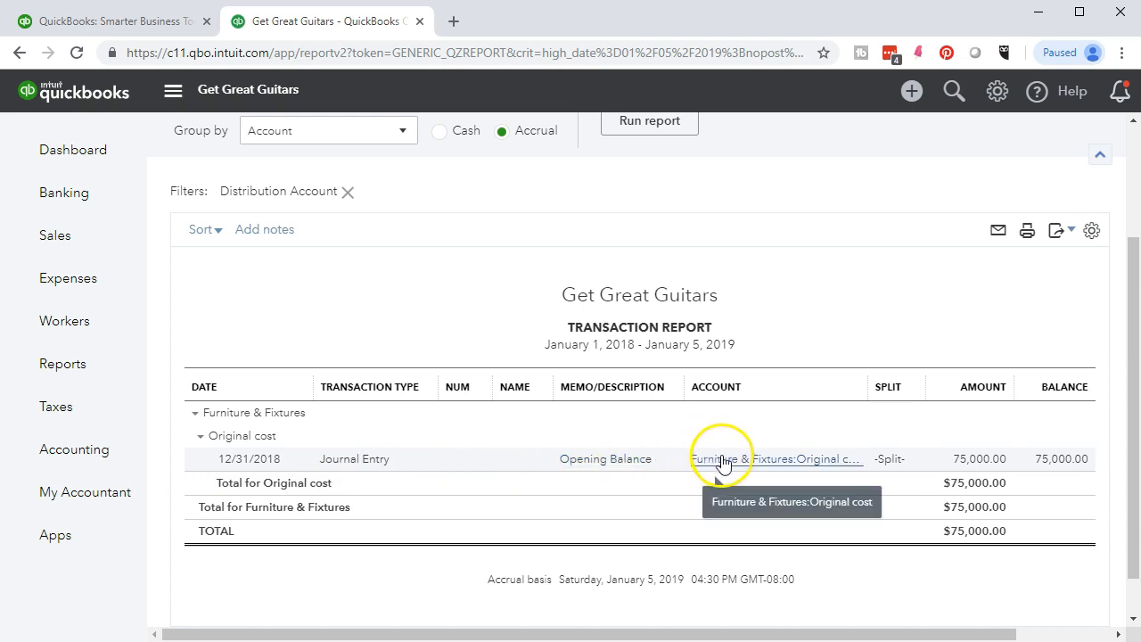
# Examine the journal entry behind the Furniture & Fixtures opening balance, close it, and return to the balance sheet
pyautogui.click(965, 459)
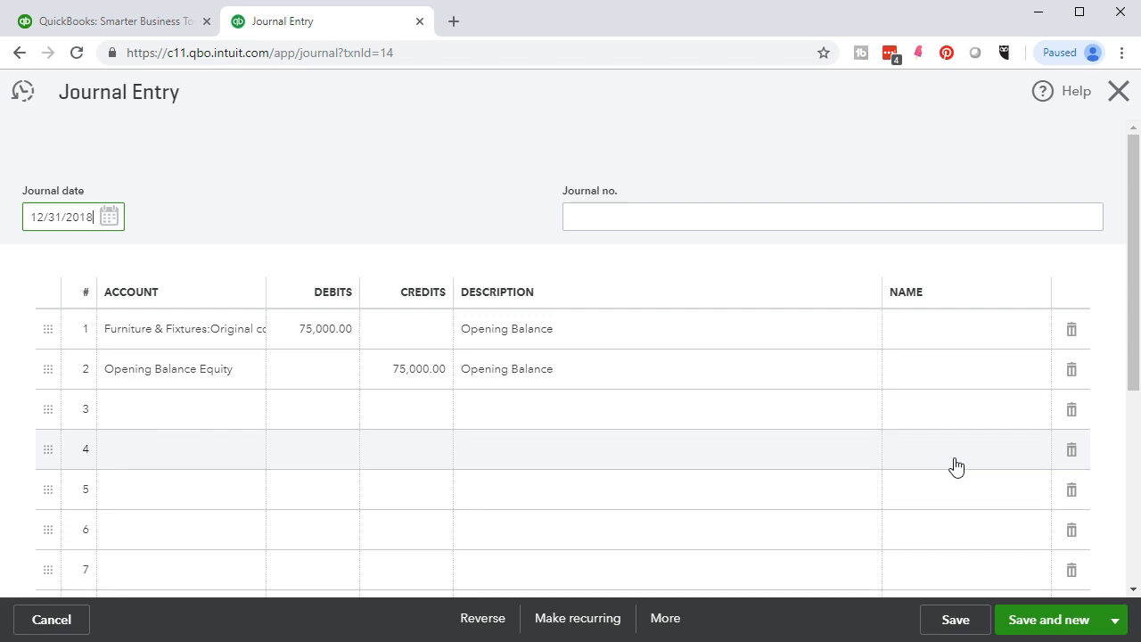
pyautogui.click(1118, 91)
pyautogui.scroll(2, 330, 331)
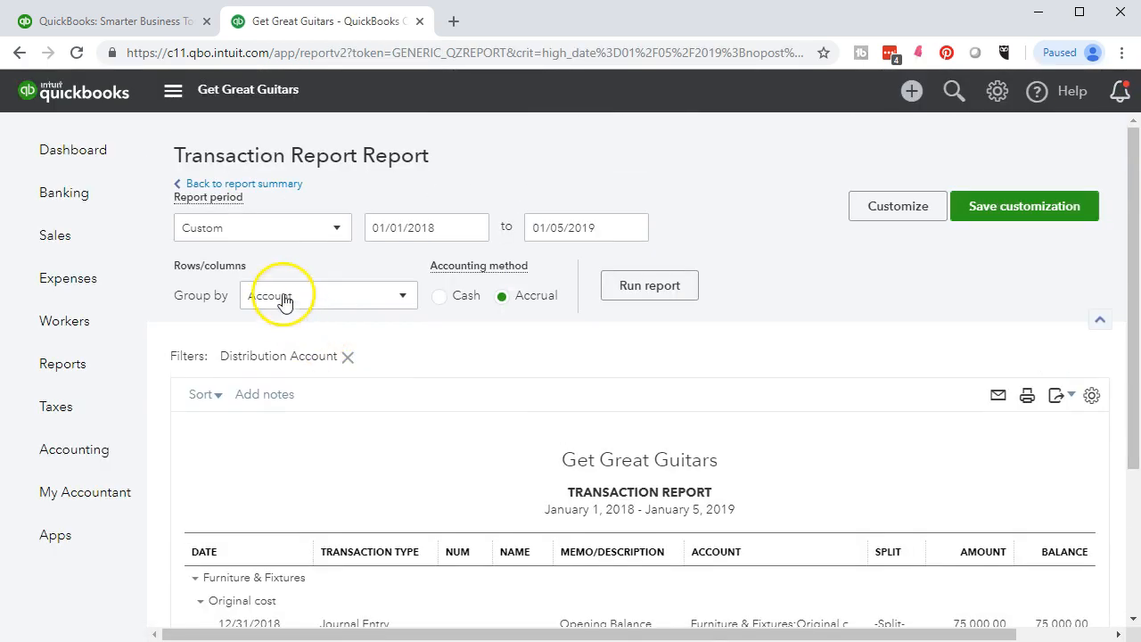
pyautogui.click(247, 188)
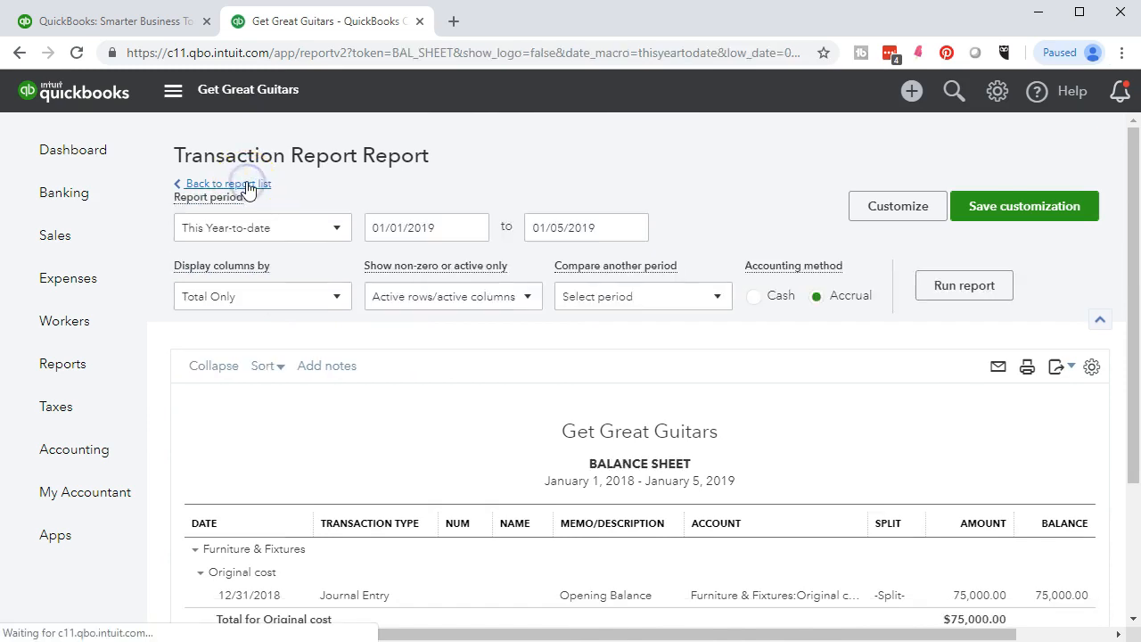
# Run the balance sheet for the period 01/01/2018 to 12/31/2018
pyautogui.scroll(-5, 342, 308)
pyautogui.scroll(5, 430, 437)
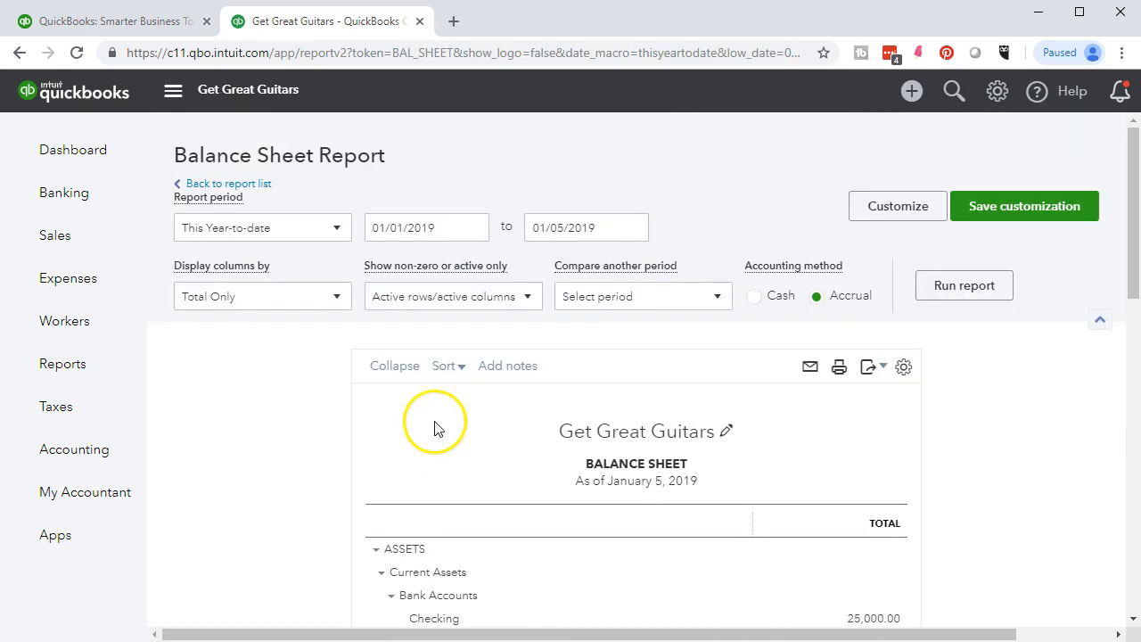
pyautogui.click(443, 229)
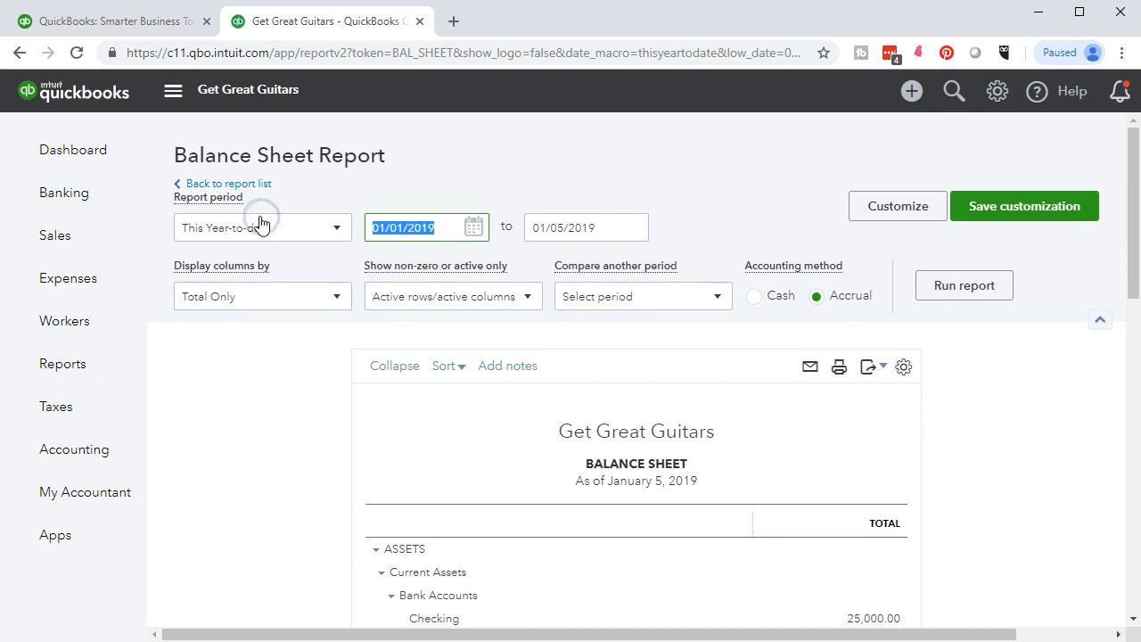
pyautogui.write('01/01/2018')
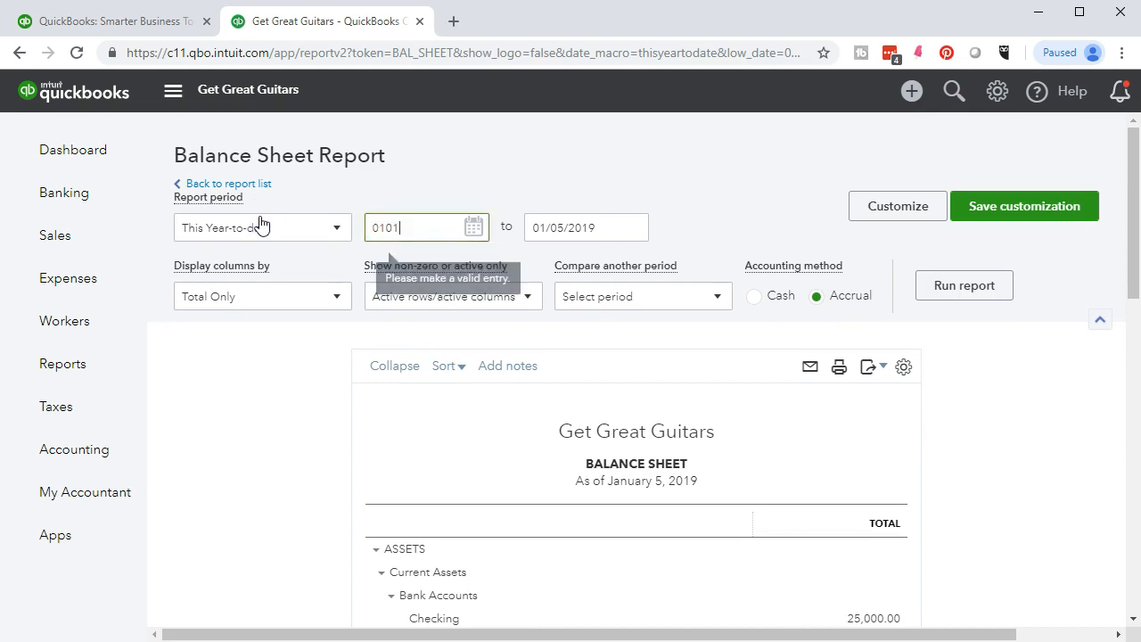
pyautogui.press('Tab')
pyautogui.write('12/31/2018')
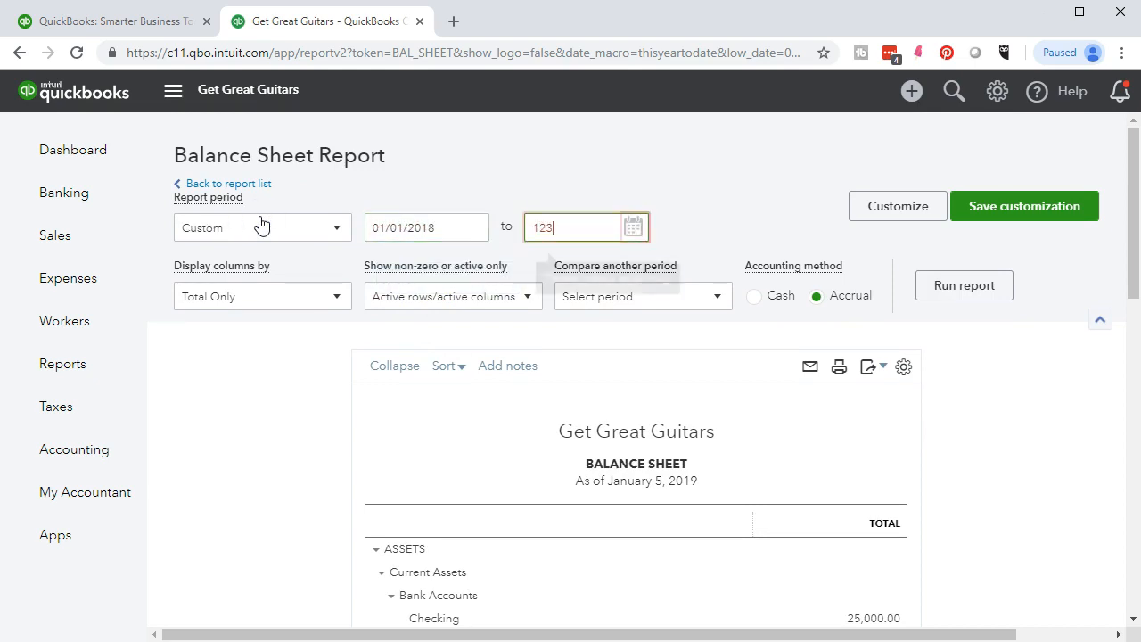
pyautogui.press('Tab')
pyautogui.click(948, 287)
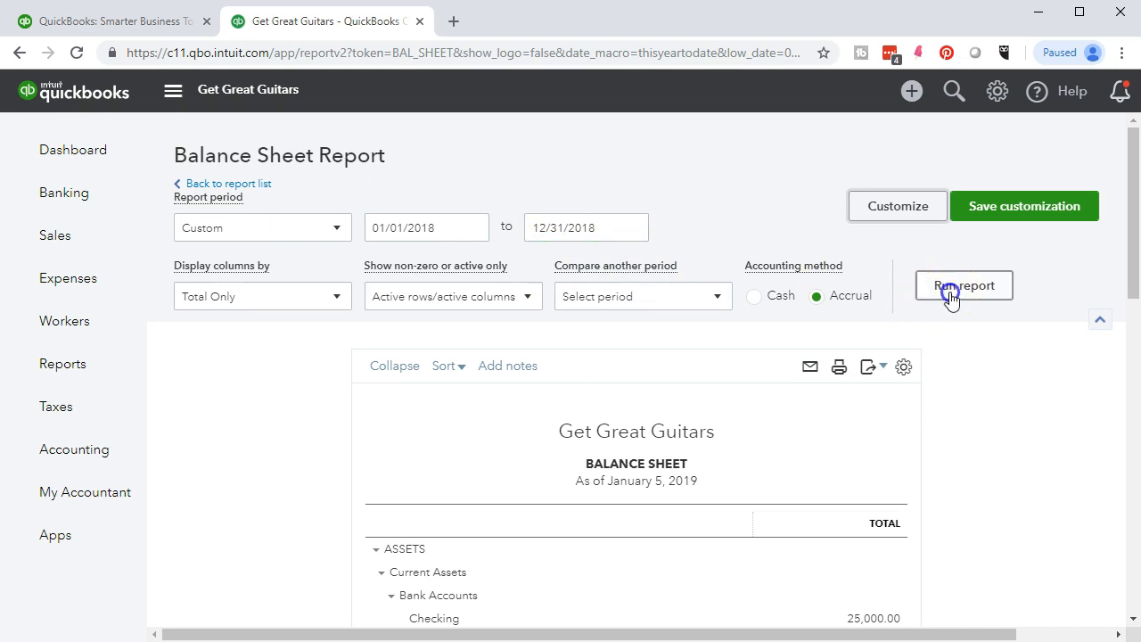
# Review the asset, liability and equity balances on the balance sheet as of December 31, 2018
pyautogui.scroll(-8, 829, 367)
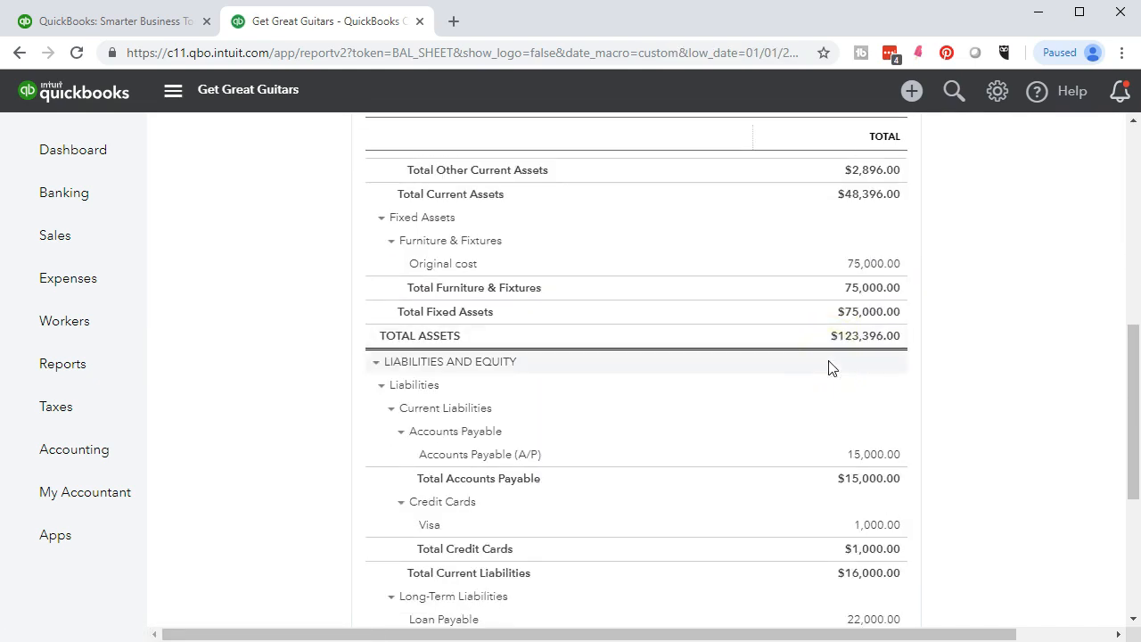
pyautogui.click(812, 379)
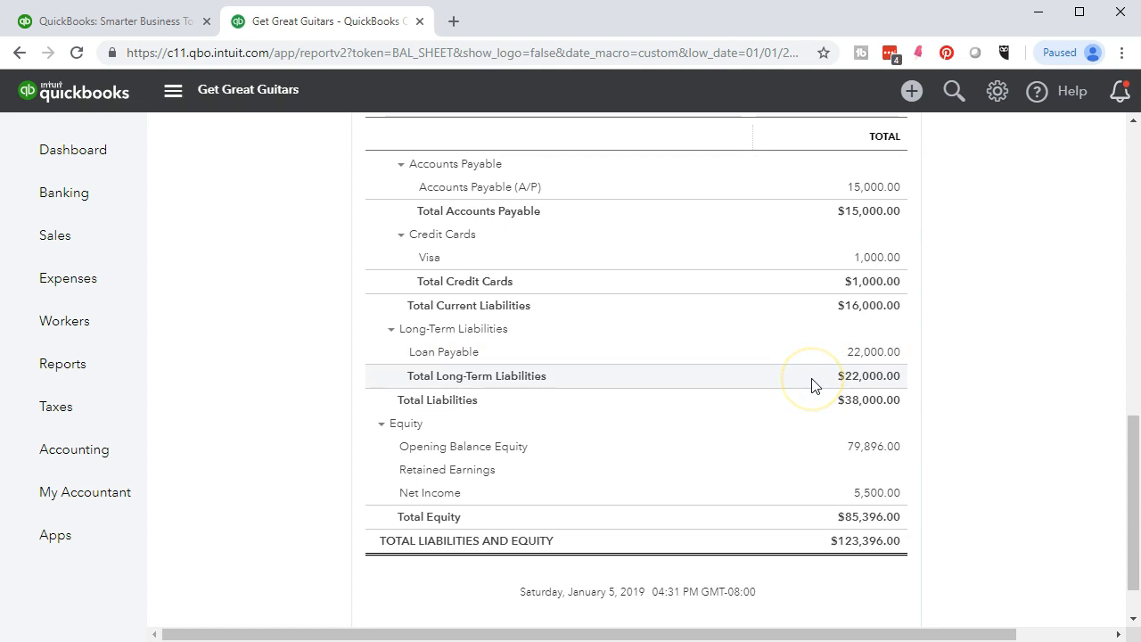
pyautogui.scroll(5, 813, 385)
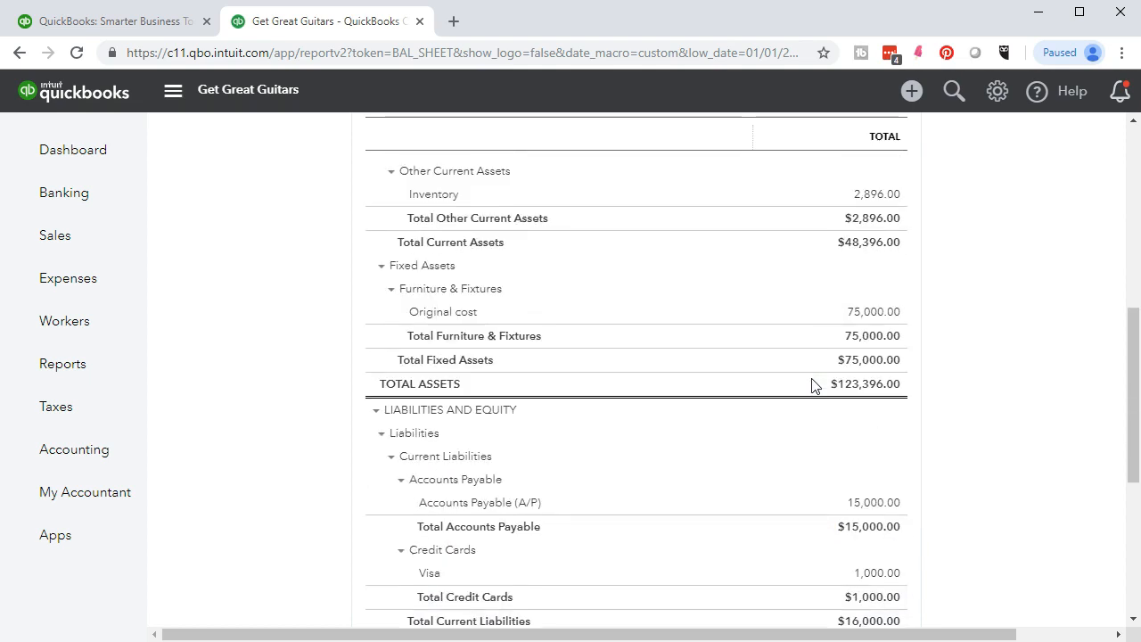
pyautogui.scroll(2, 812, 385)
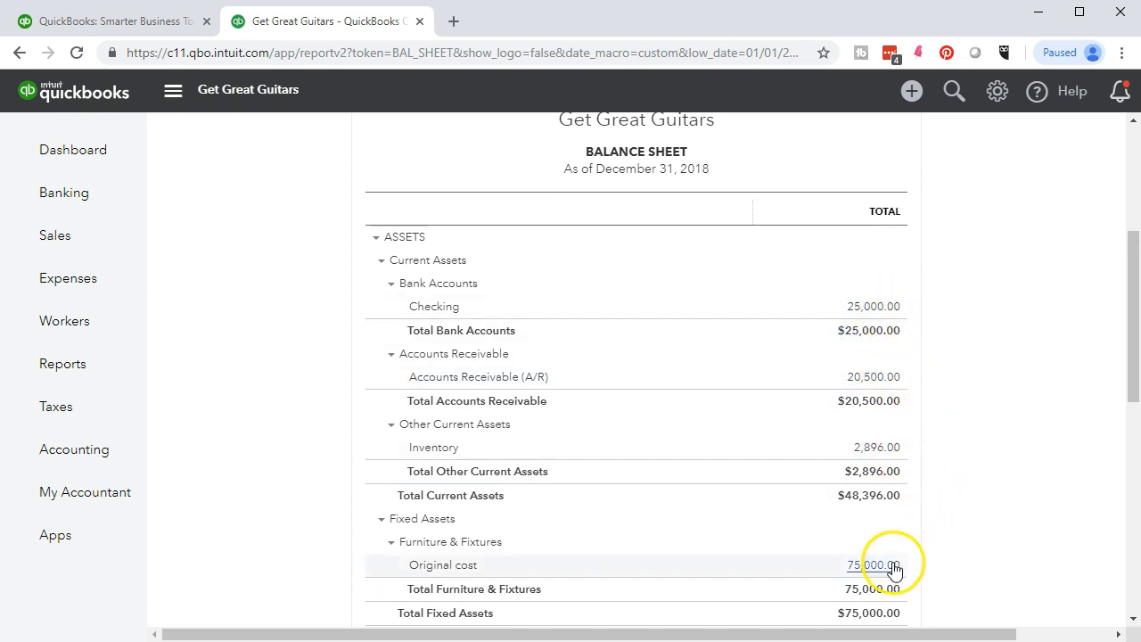
pyautogui.scroll(-3, 895, 568)
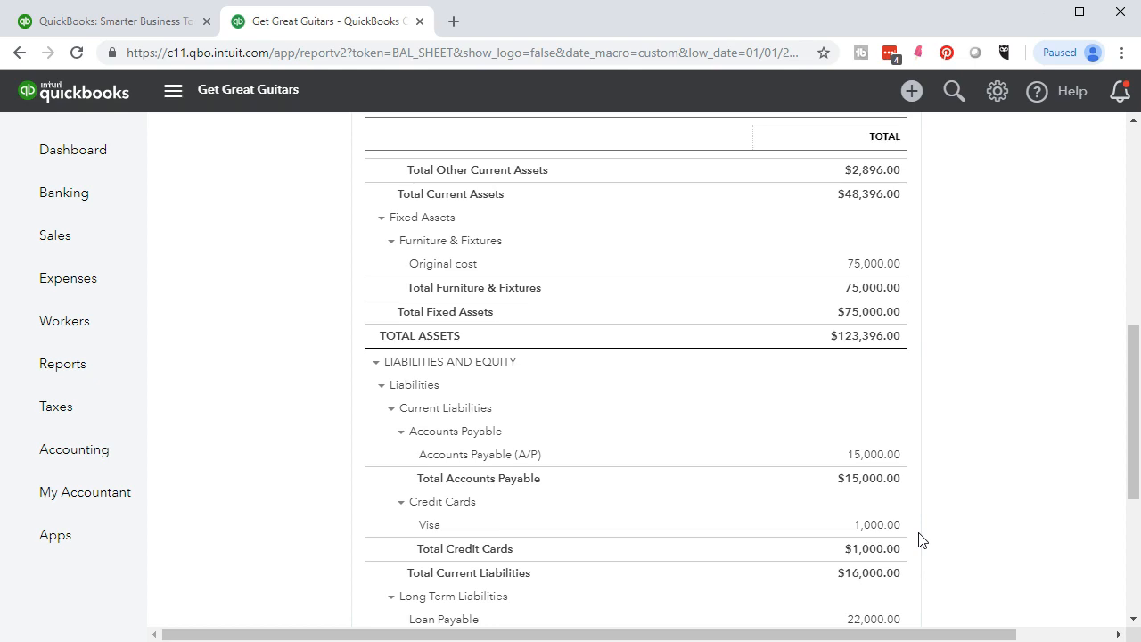
pyautogui.scroll(-4, 921, 541)
pyautogui.click(930, 517)
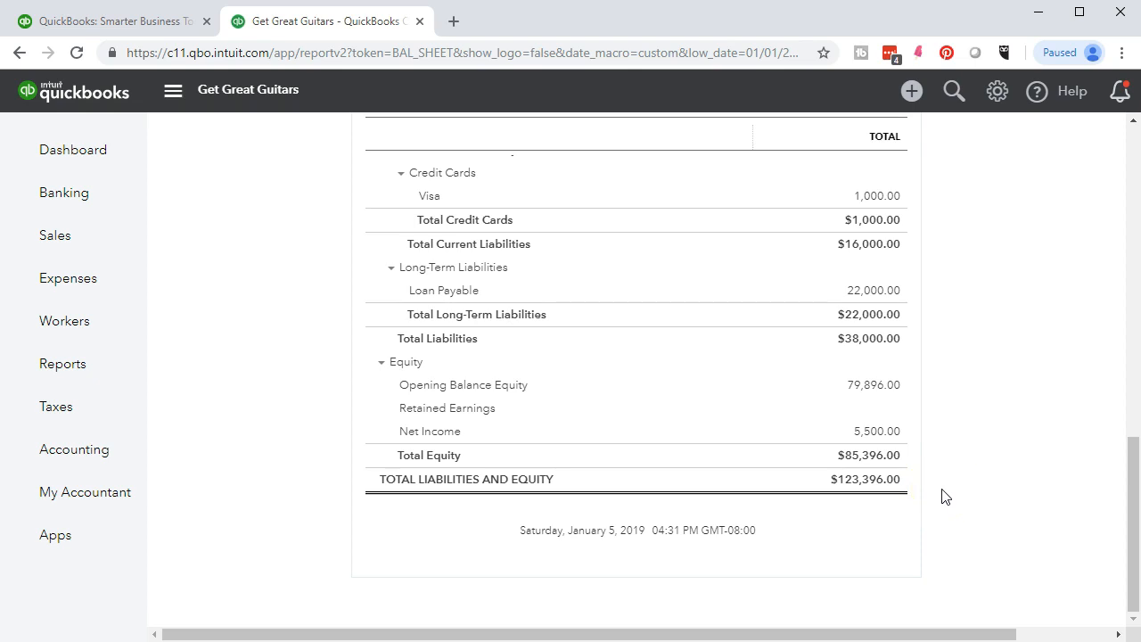
# Drill into Opening Balance Equity on the balance sheet and examine the transactions that make it up
pyautogui.click(891, 389)
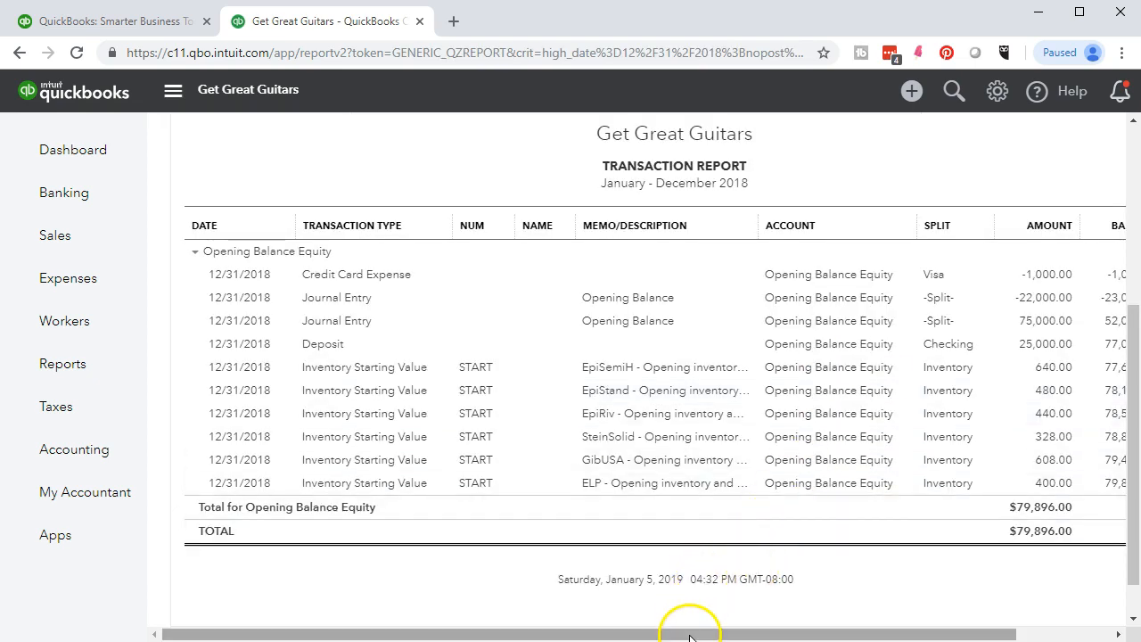
pyautogui.moveTo(689, 635); pyautogui.dragTo(724, 638)
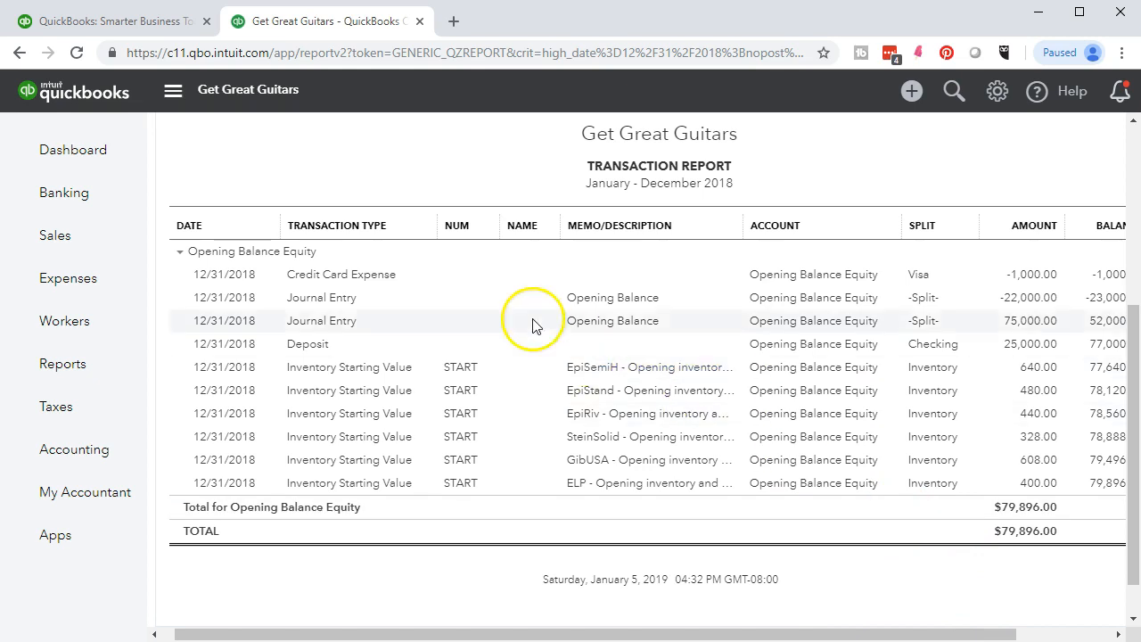
pyautogui.click(988, 300)
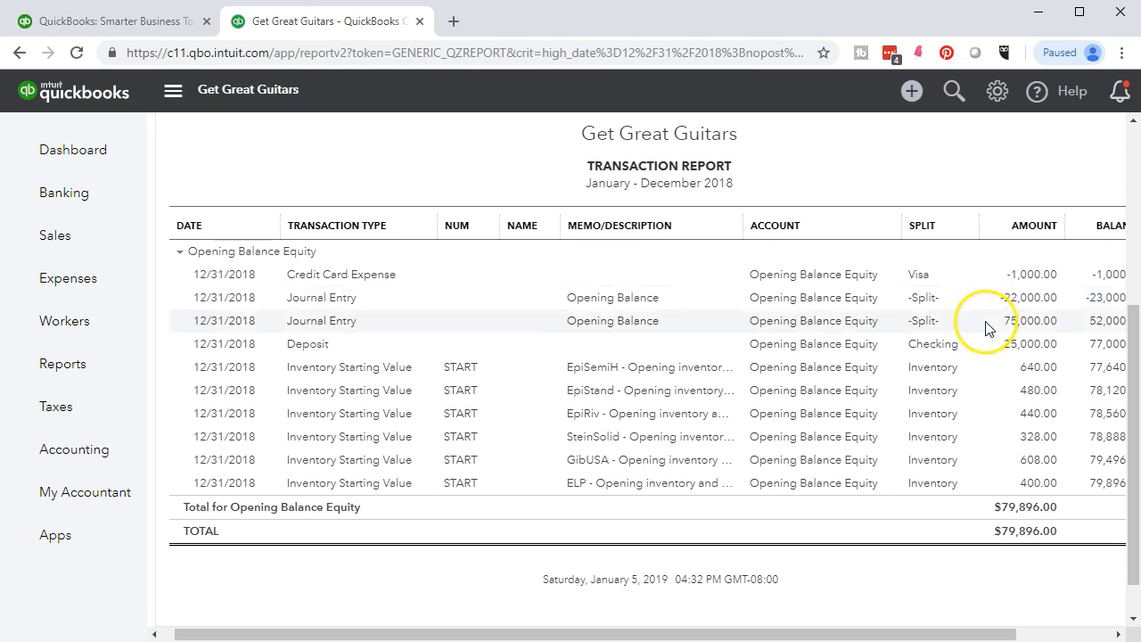
# Check the Loan Payable journal entry within Opening Balance Equity, review the remaining transactions, and return to the balance sheet
pyautogui.click(1025, 298)
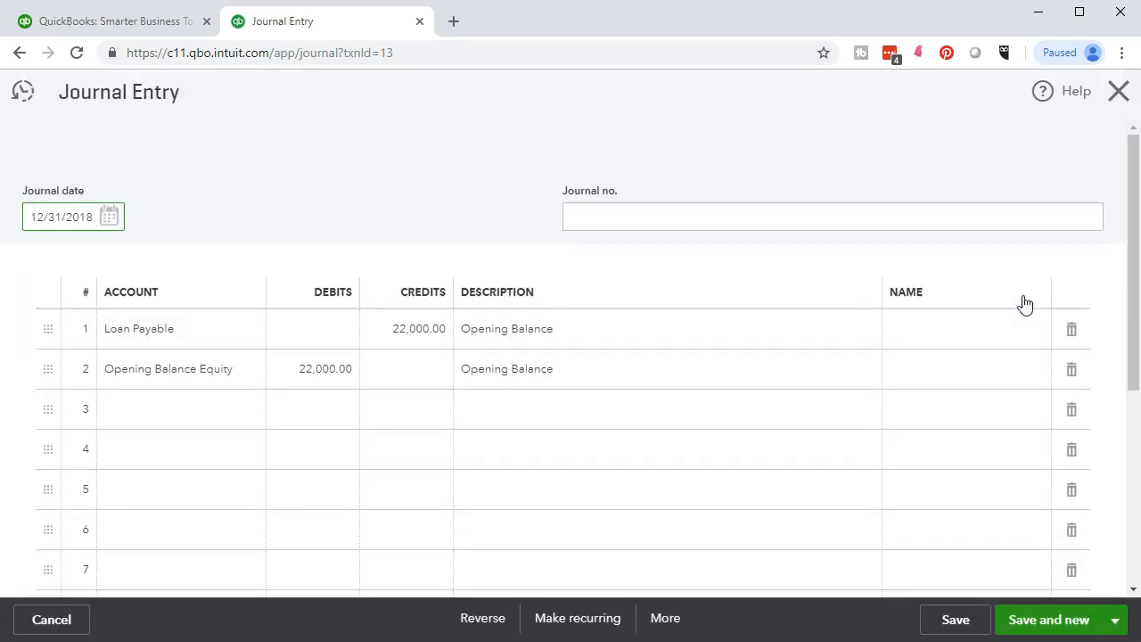
pyautogui.click(1118, 91)
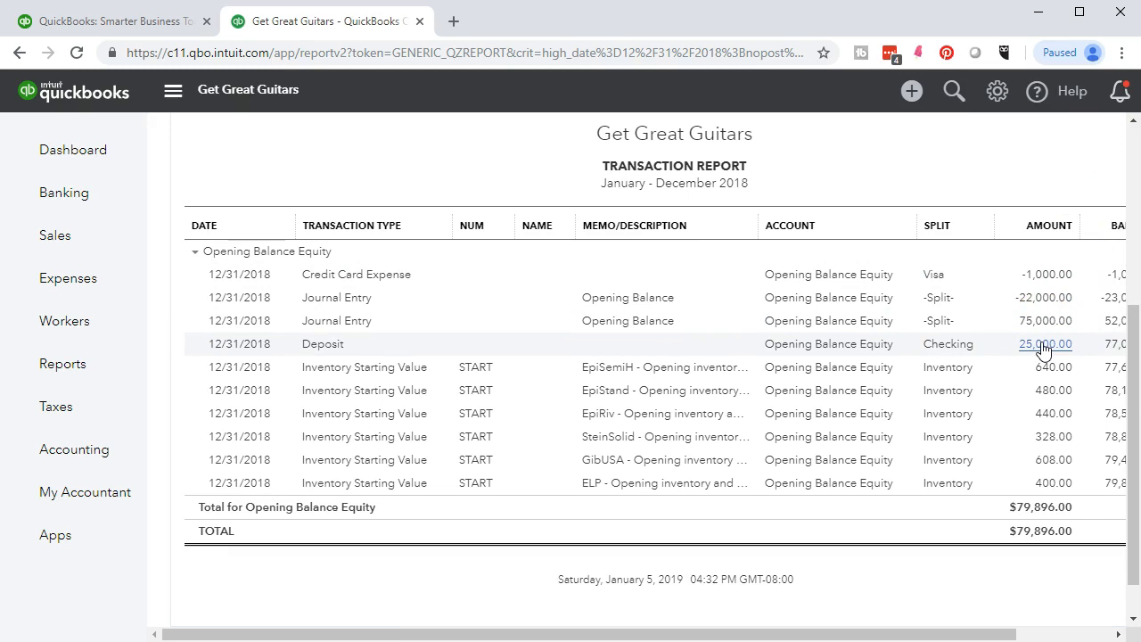
pyautogui.click(1045, 370)
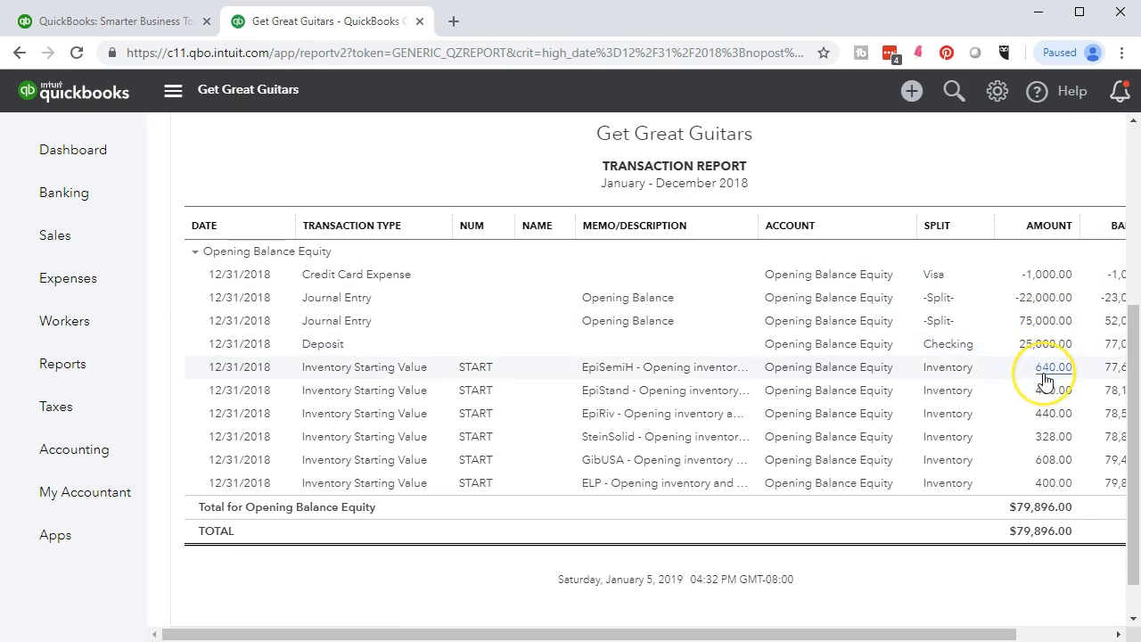
pyautogui.scroll(4, 330, 445)
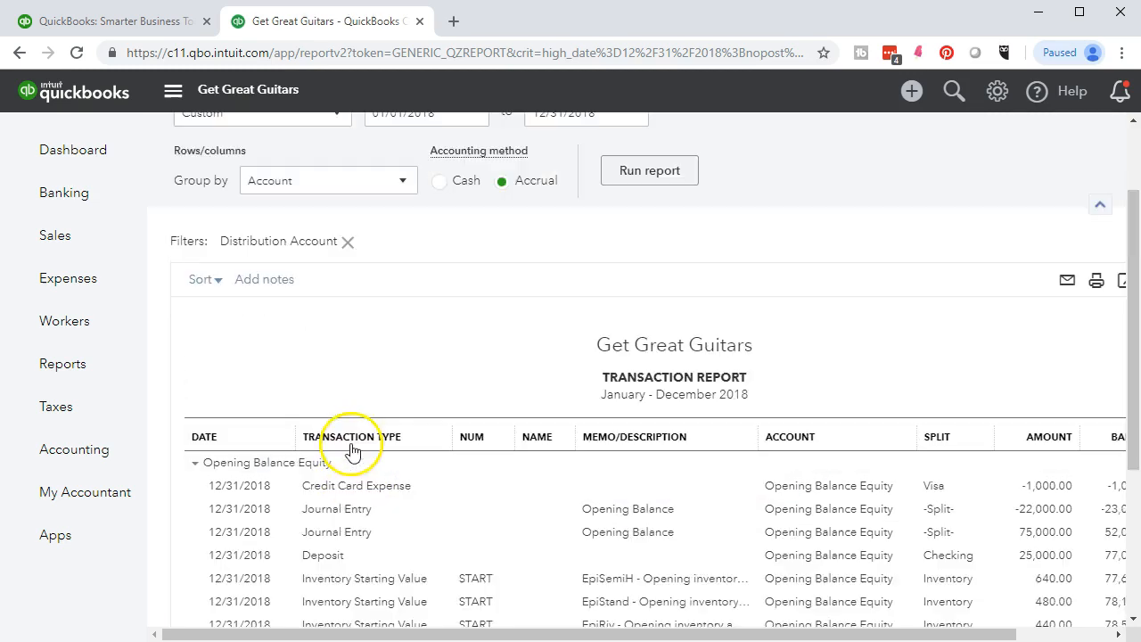
pyautogui.click(263, 184)
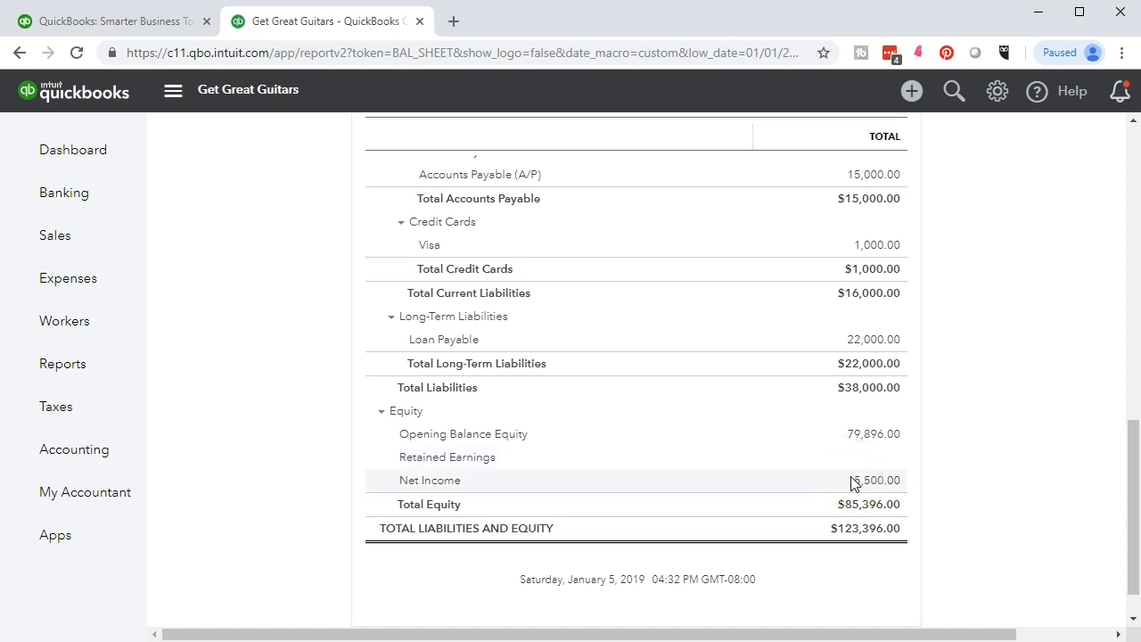
# Open the Profit and Loss report and run it for the period 01/01/2018 to 12/31/2018
pyautogui.click(90, 382)
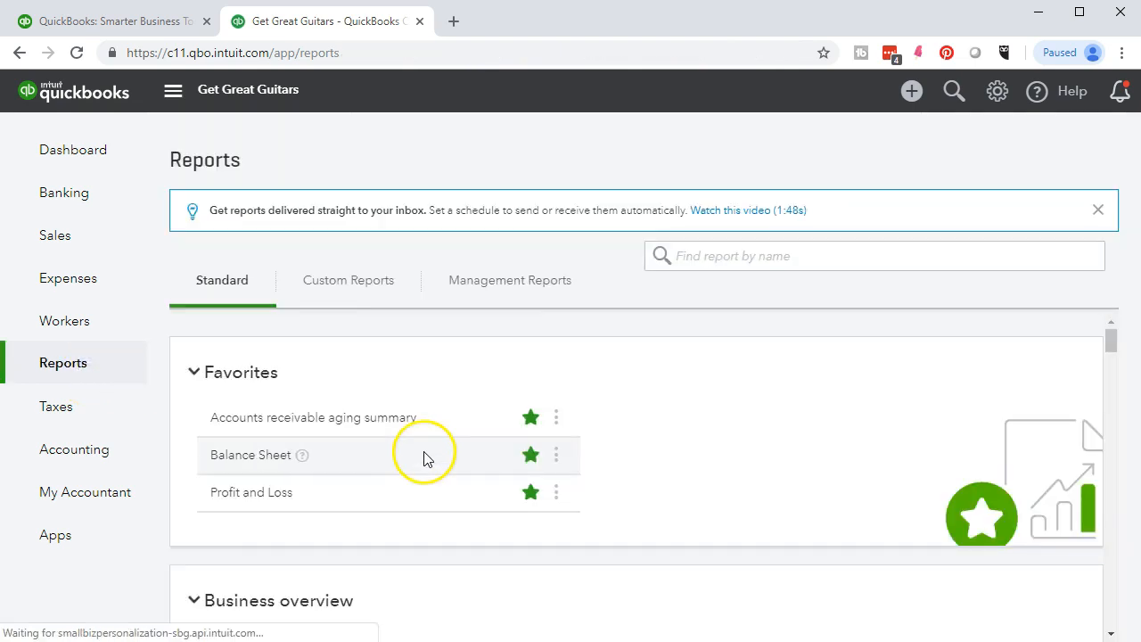
pyautogui.click(258, 492)
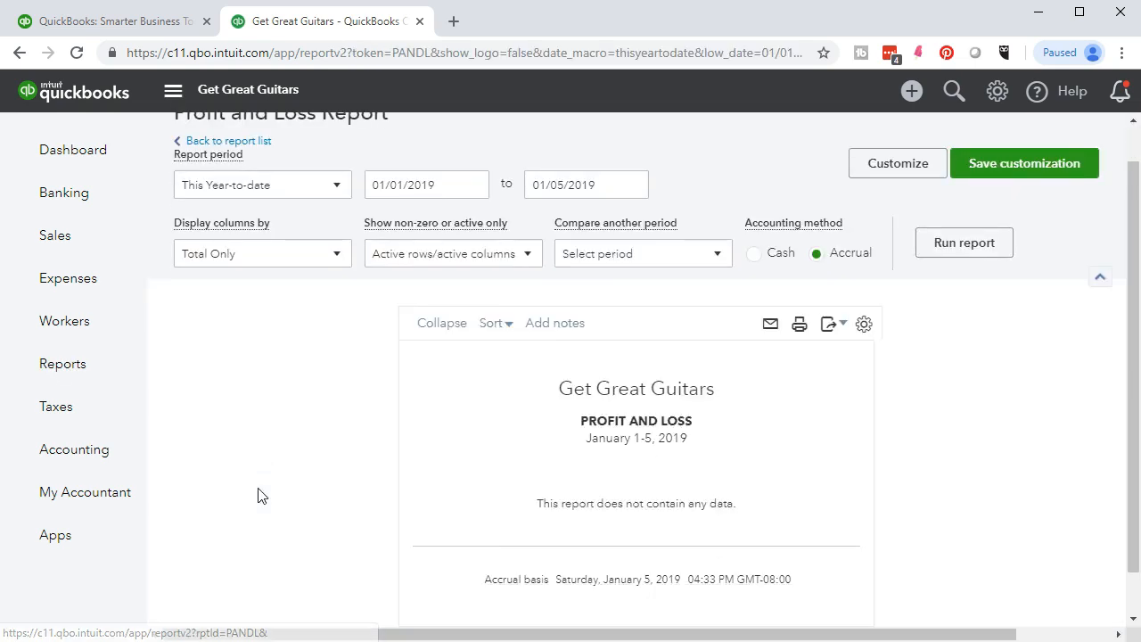
pyautogui.click(449, 185)
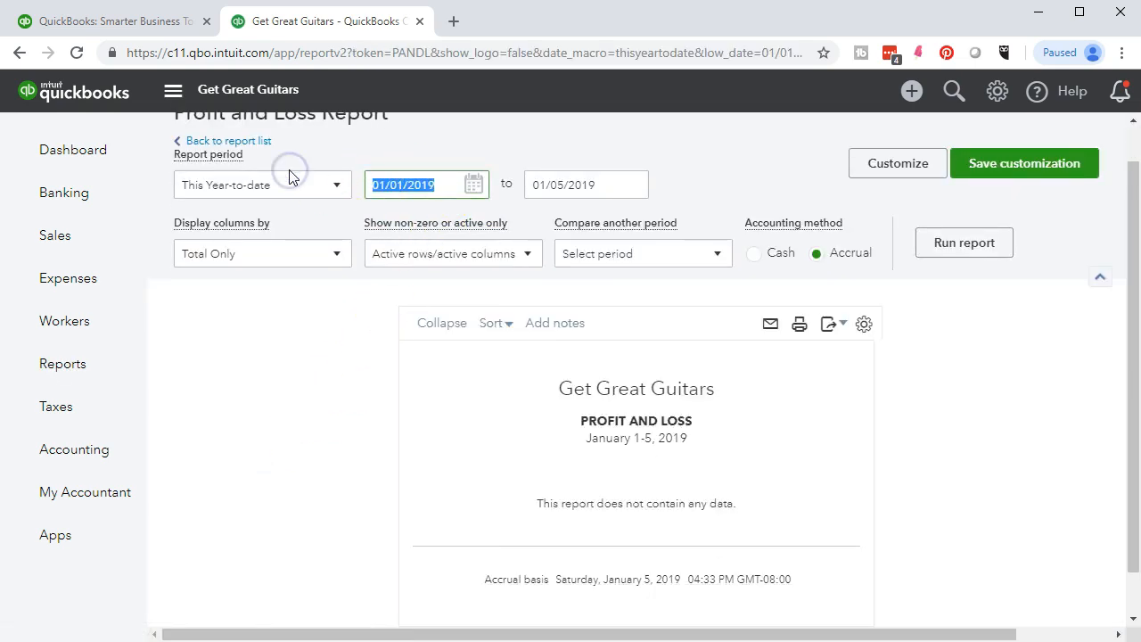
pyautogui.write('01/01/2018')
pyautogui.press('Tab')
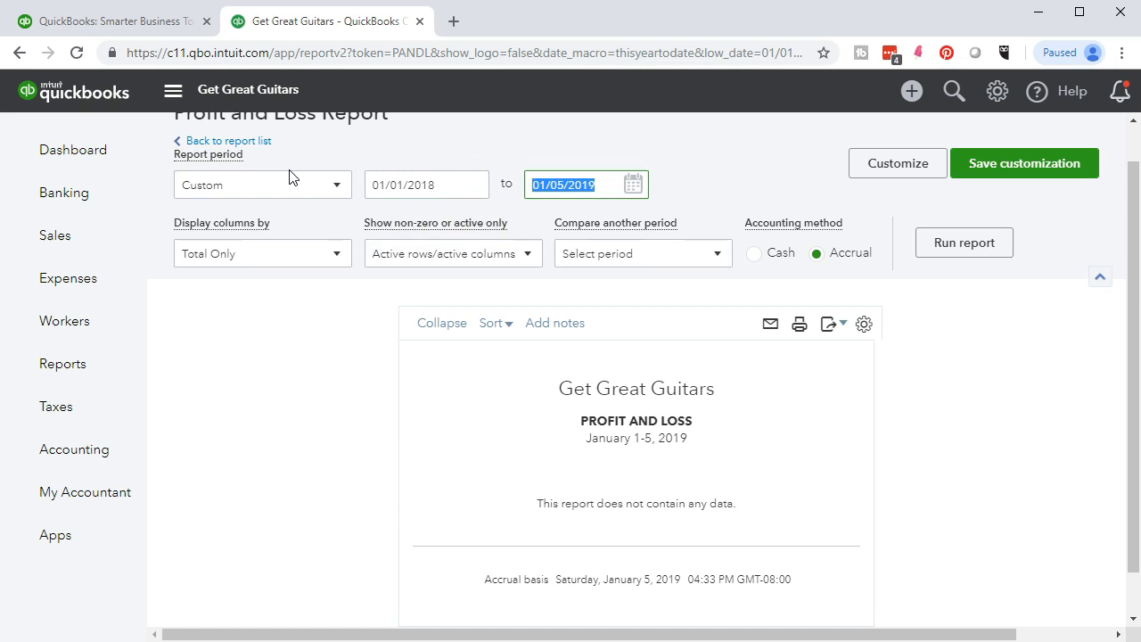
pyautogui.write('12/31/2018')
pyautogui.press('Tab')
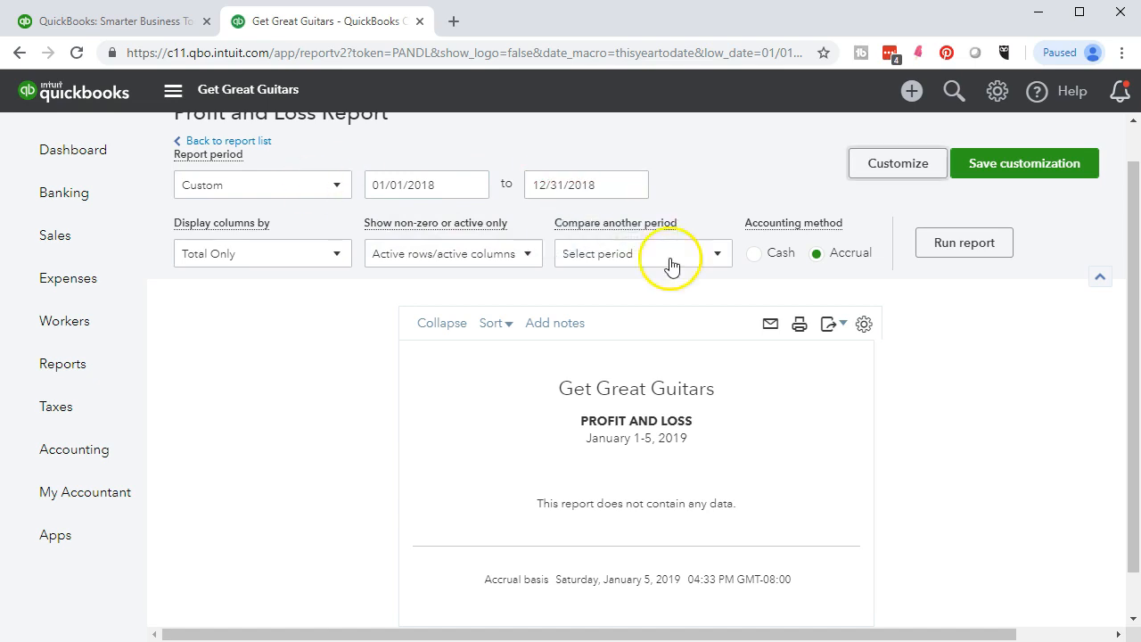
pyautogui.click(923, 244)
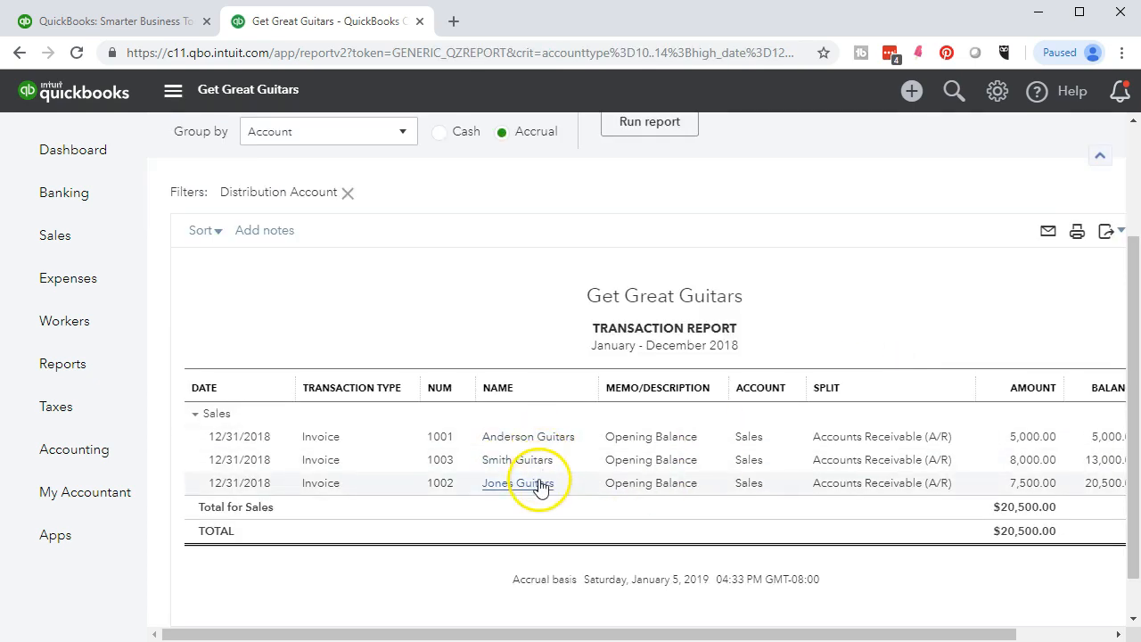
# Return from the Sales transaction detail to the Profit and Loss report and run it for 01/01/2019 to 12/31/2019
pyautogui.scroll(3, 390, 348)
pyautogui.click(270, 185)
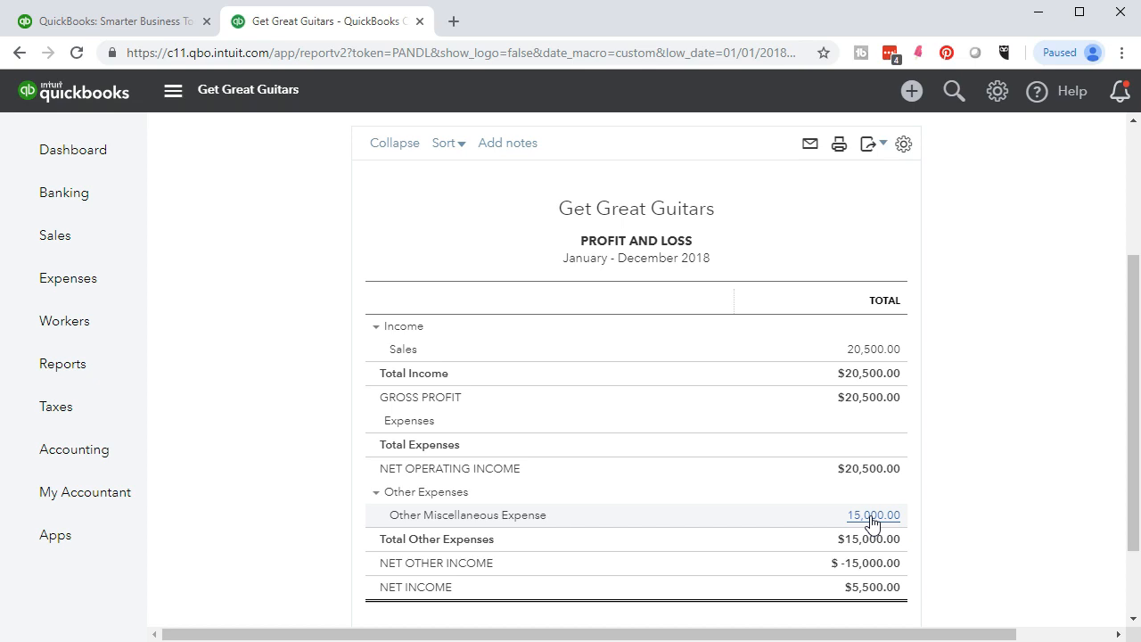
pyautogui.scroll(3, 802, 473)
pyautogui.click(433, 229)
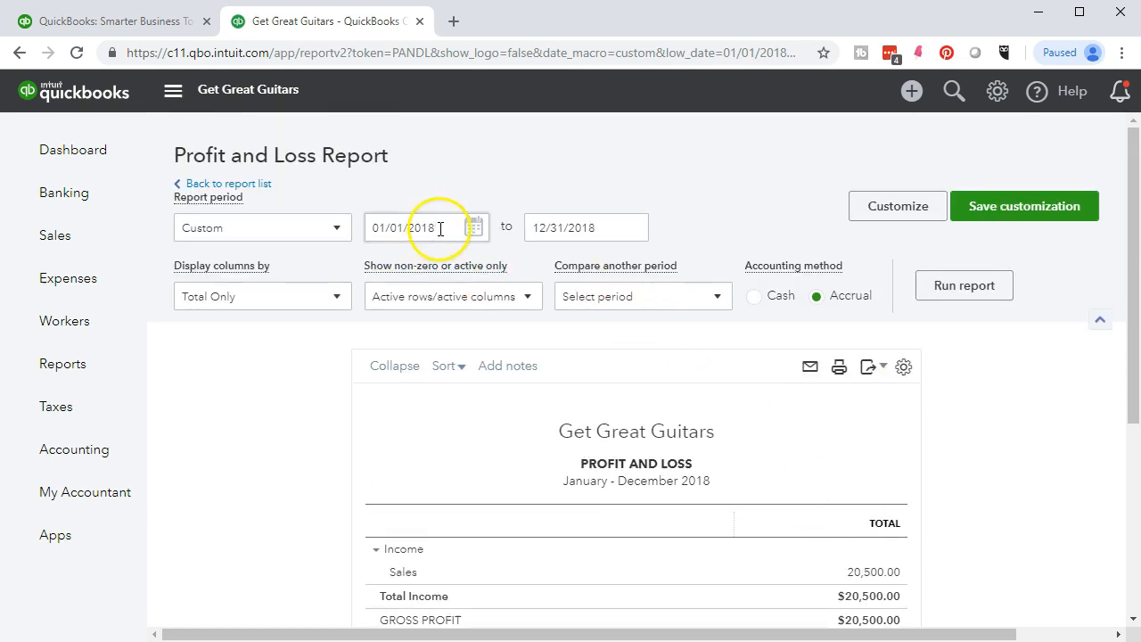
pyautogui.write('010118')
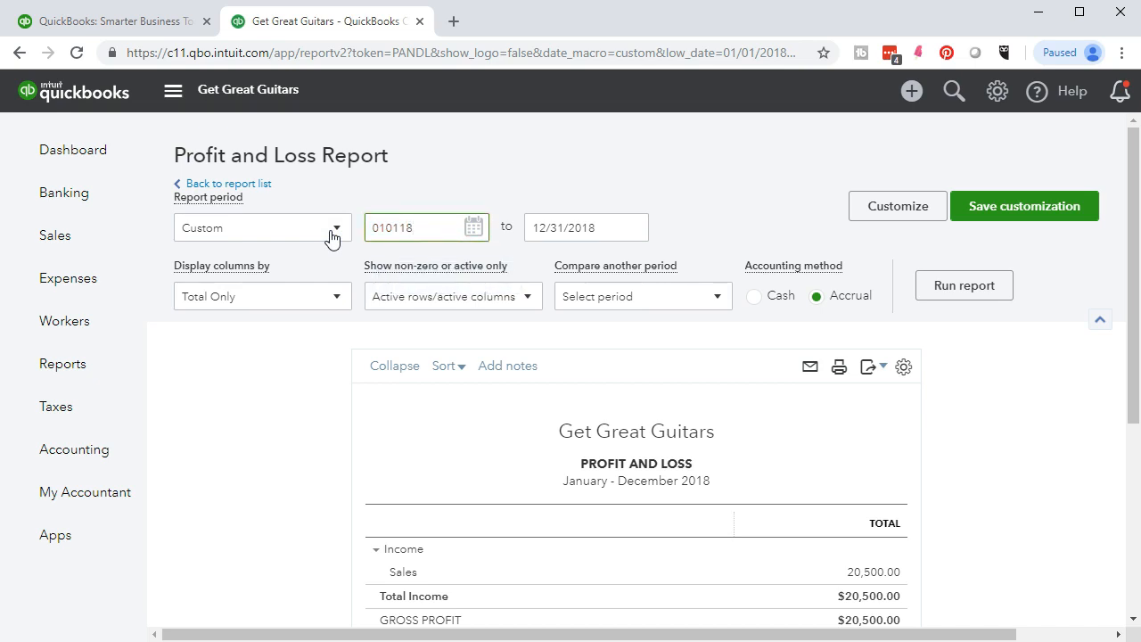
pyautogui.press('BackSpace')
pyautogui.write('9')
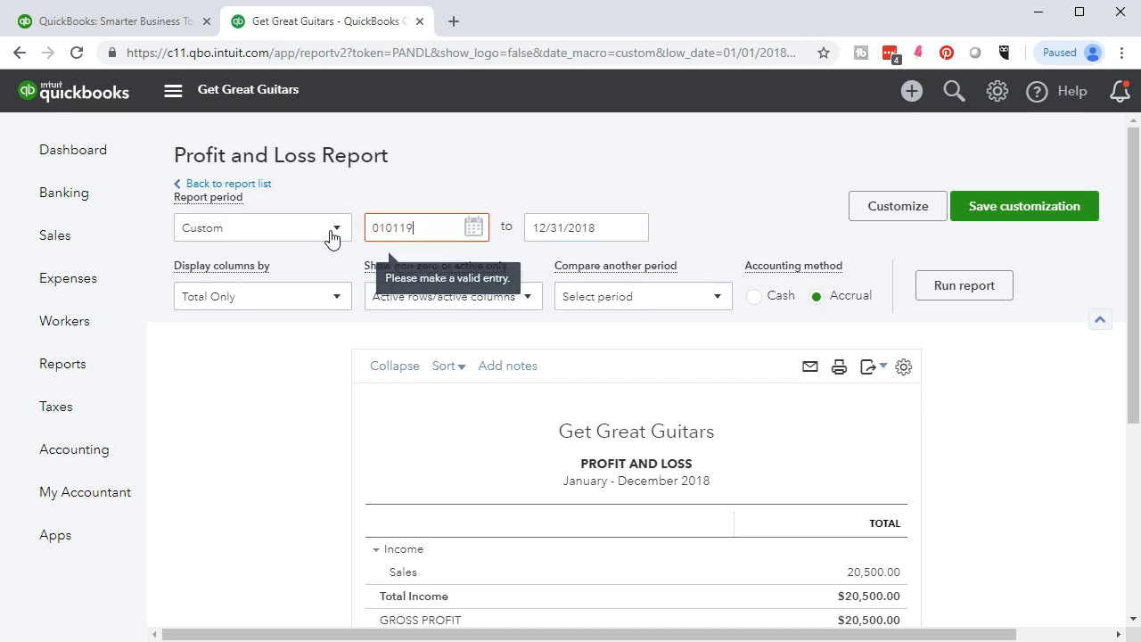
pyautogui.press('Tab')
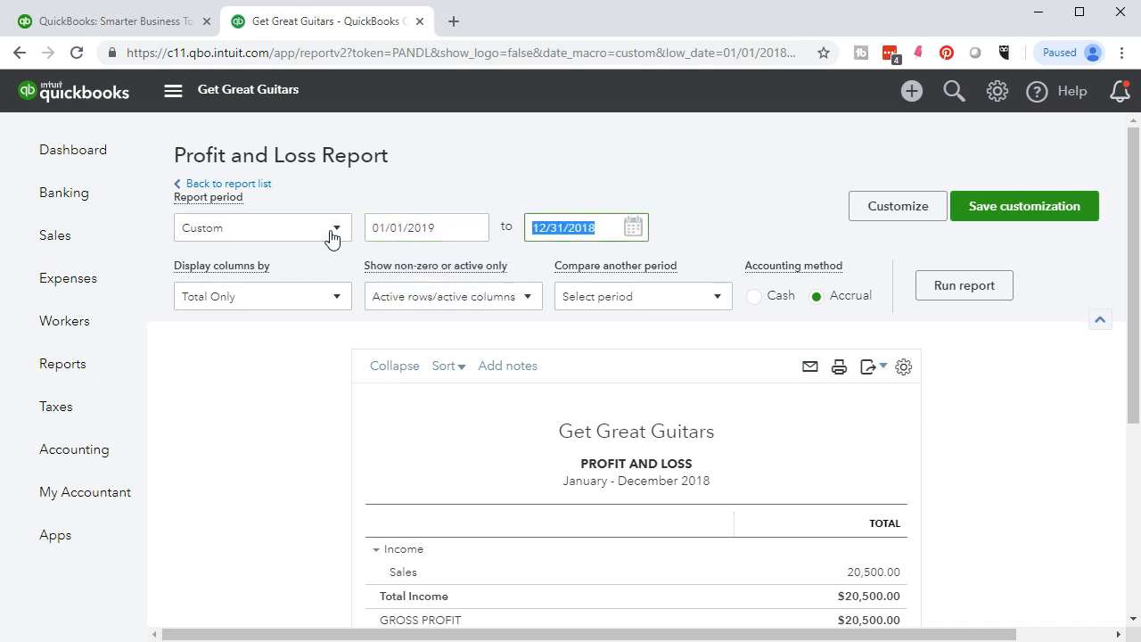
pyautogui.write('123119')
pyautogui.press('Tab')
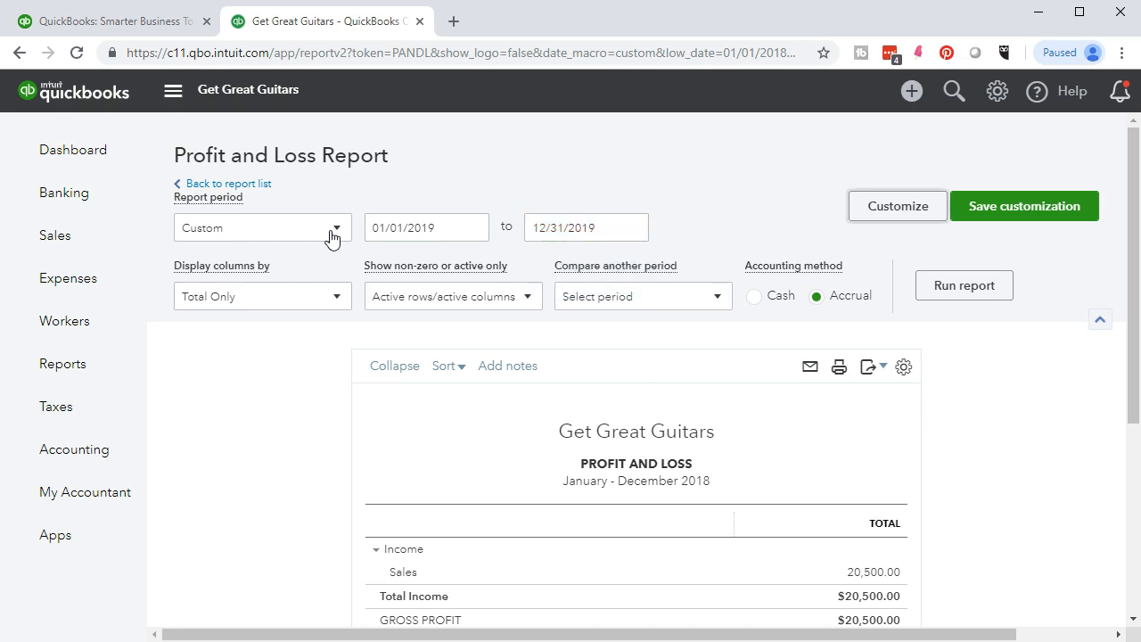
pyautogui.click(930, 294)
pyautogui.scroll(-1, 947, 461)
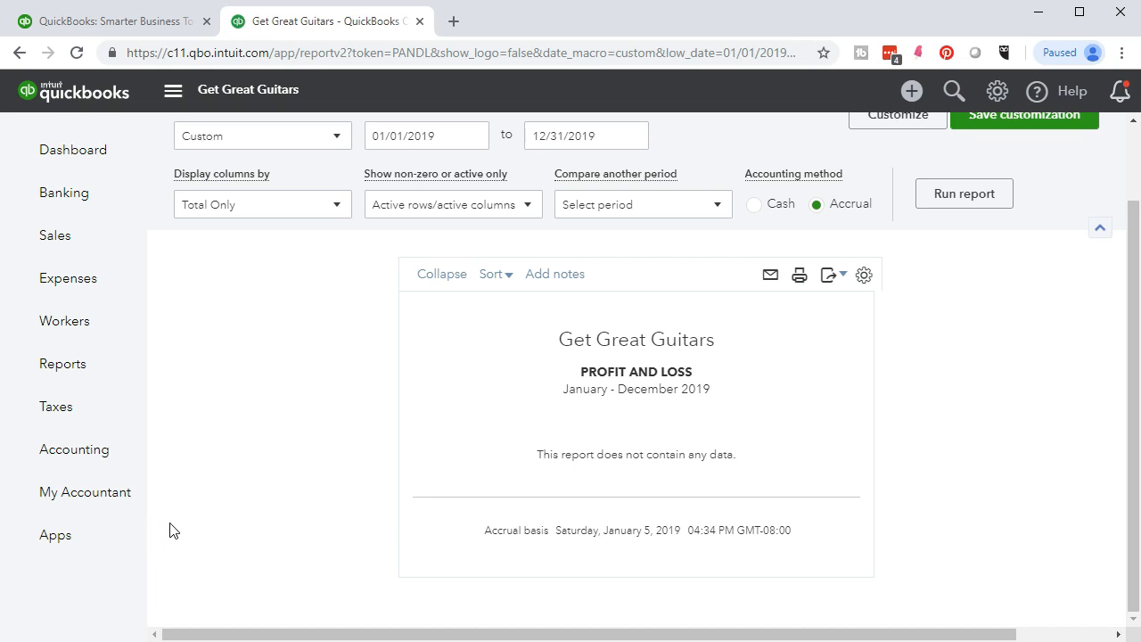
# Open the report list and collapse the groups Business overview, Who owes you, Sales and Customers, What you owe, Expenses and Vendors, and Employees
pyautogui.click(65, 376)
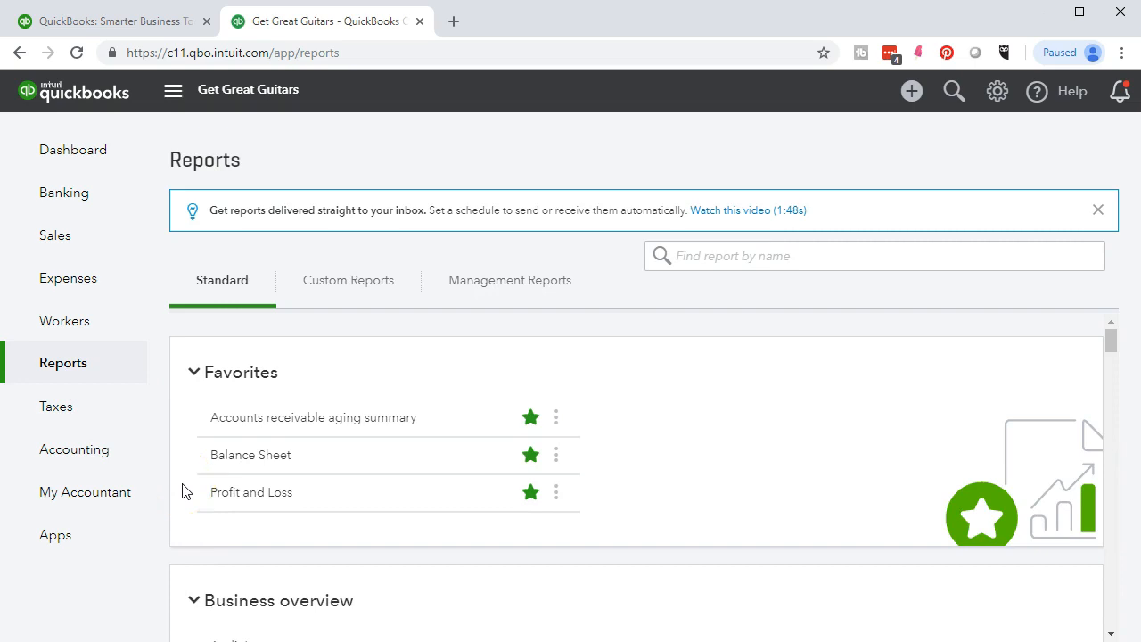
pyautogui.scroll(-1, 182, 492)
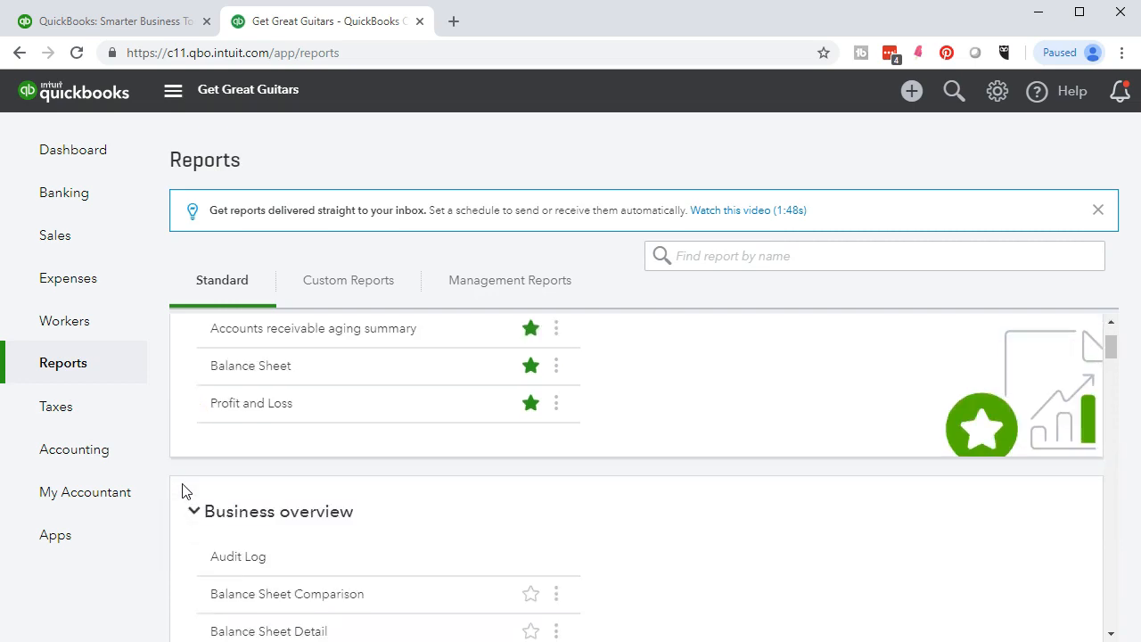
pyautogui.scroll(1, 181, 490)
pyautogui.scroll(-2, 181, 489)
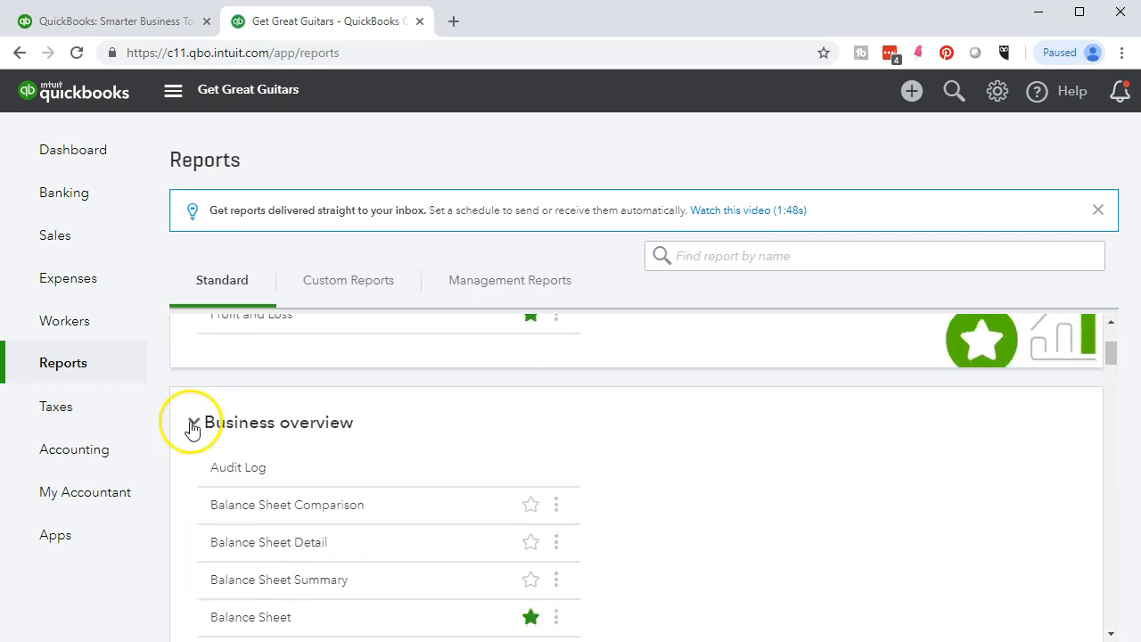
pyautogui.click(191, 426)
pyautogui.scroll(-1, 193, 393)
pyautogui.click(190, 419)
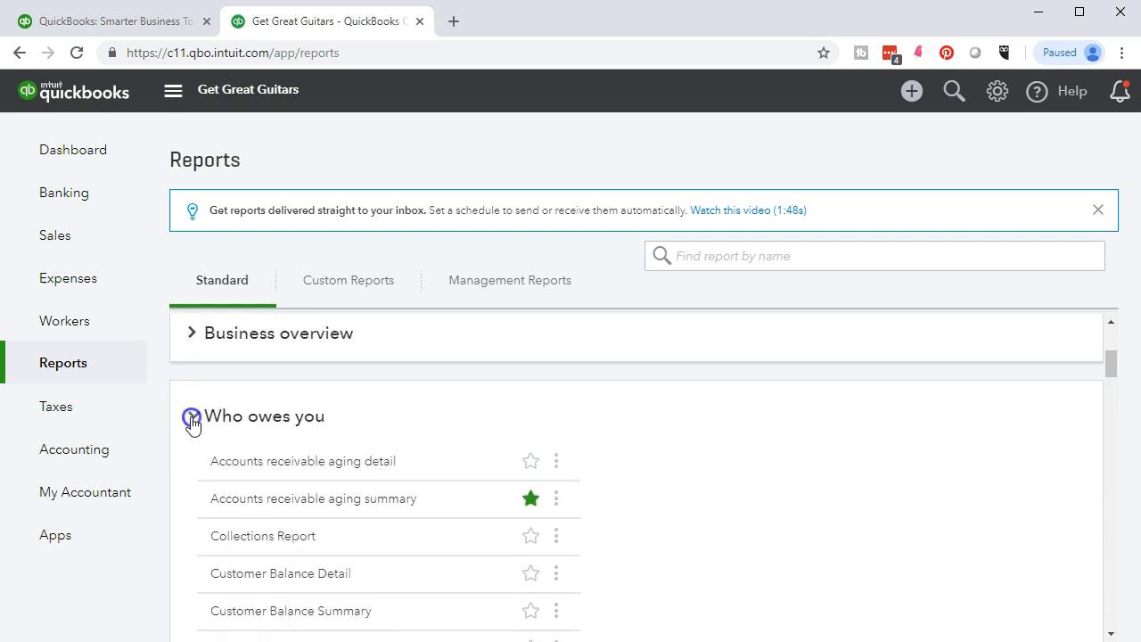
pyautogui.scroll(-1, 189, 464)
pyautogui.click(194, 410)
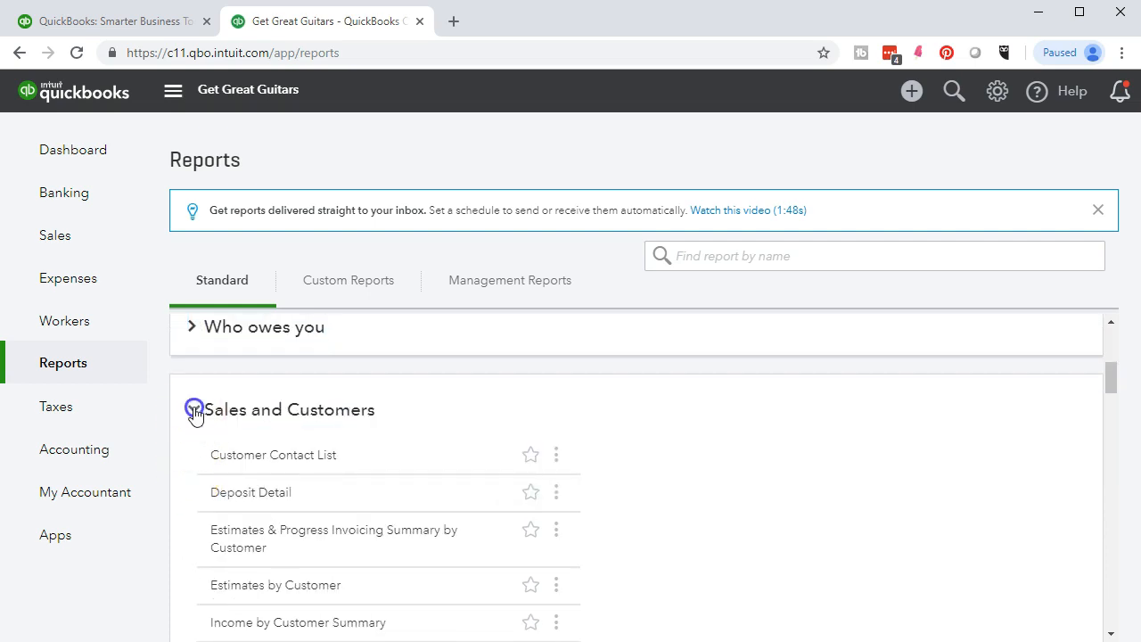
pyautogui.click(193, 496)
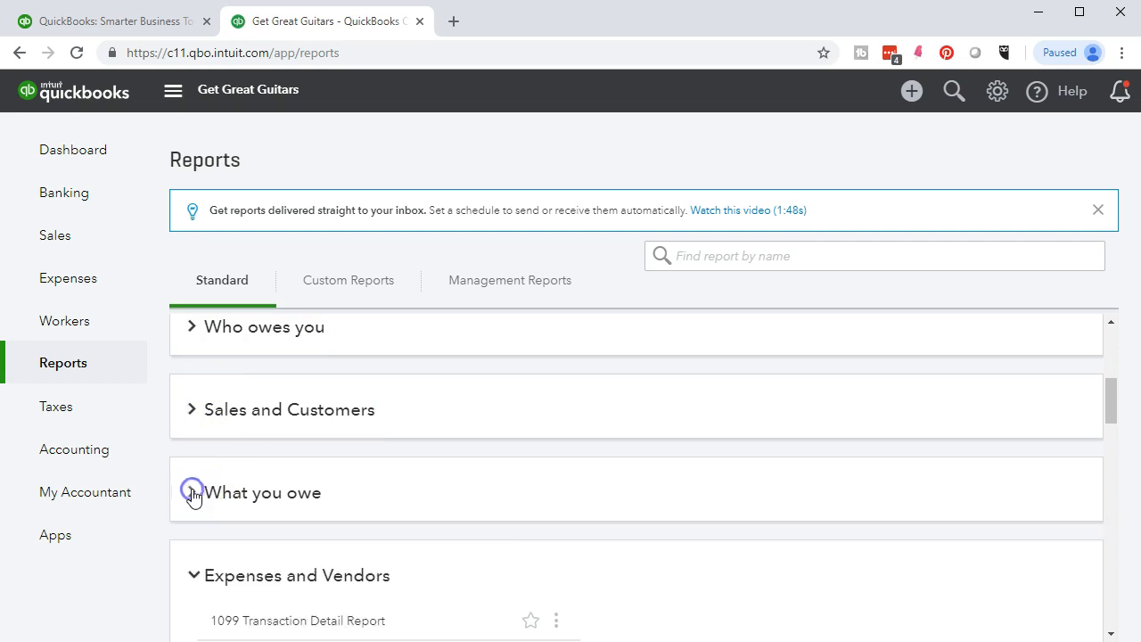
pyautogui.scroll(-1, 192, 496)
pyautogui.click(195, 496)
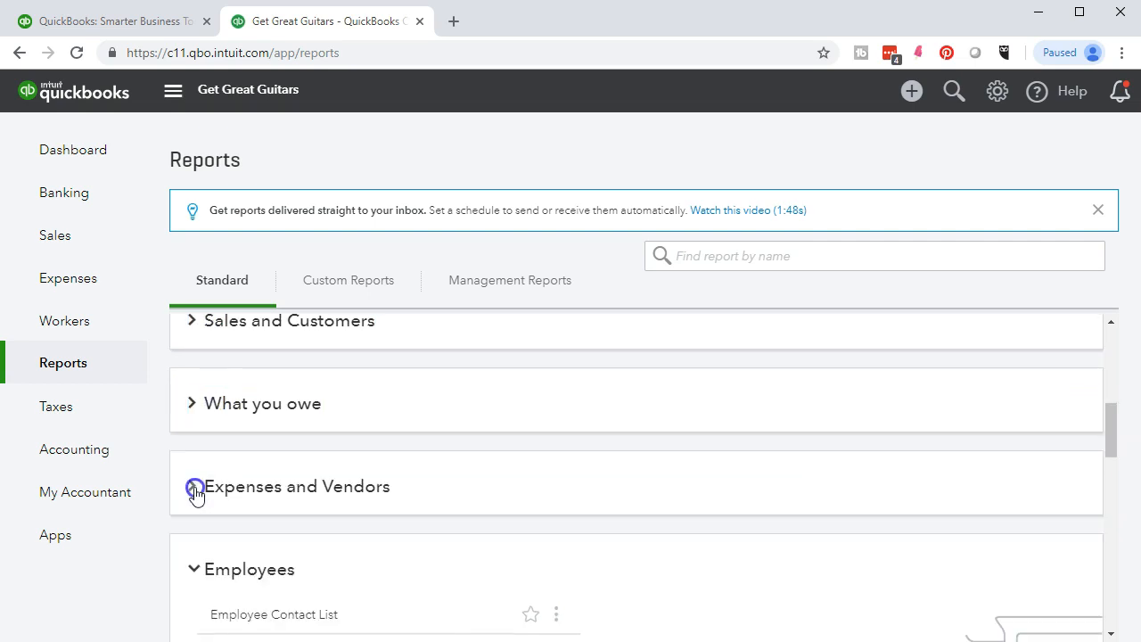
pyautogui.scroll(-1, 194, 492)
pyautogui.click(193, 491)
pyautogui.scroll(-1, 191, 486)
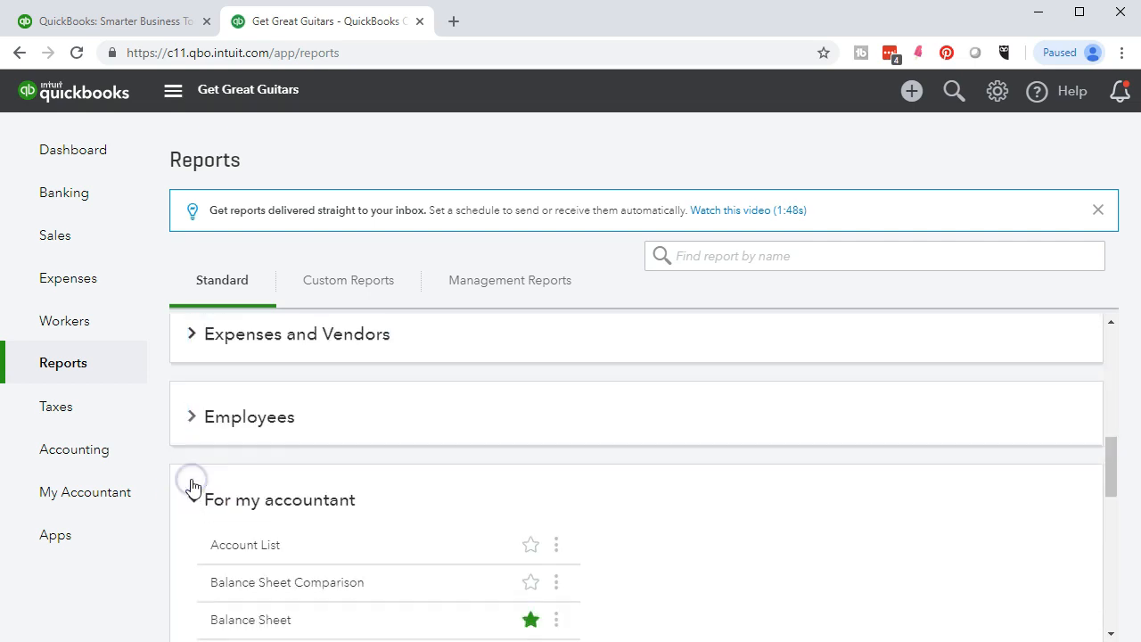
# Open the Trial Balance report from the For my accountant group
pyautogui.scroll(-1, 191, 485)
pyautogui.click(220, 441)
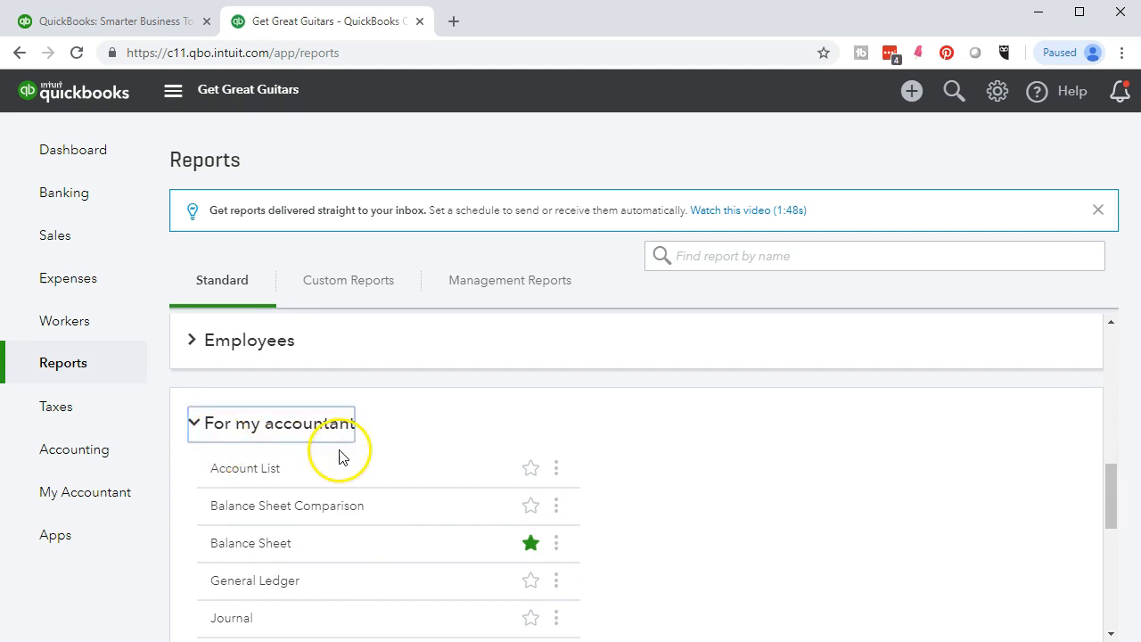
pyautogui.scroll(-1, 400, 463)
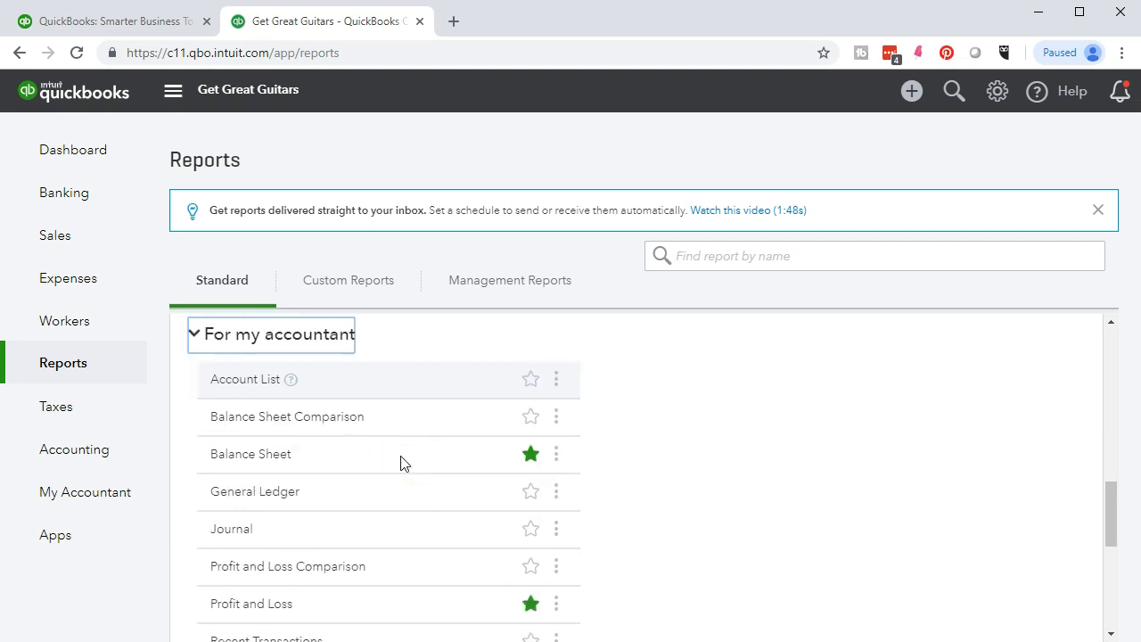
pyautogui.scroll(-4, 400, 463)
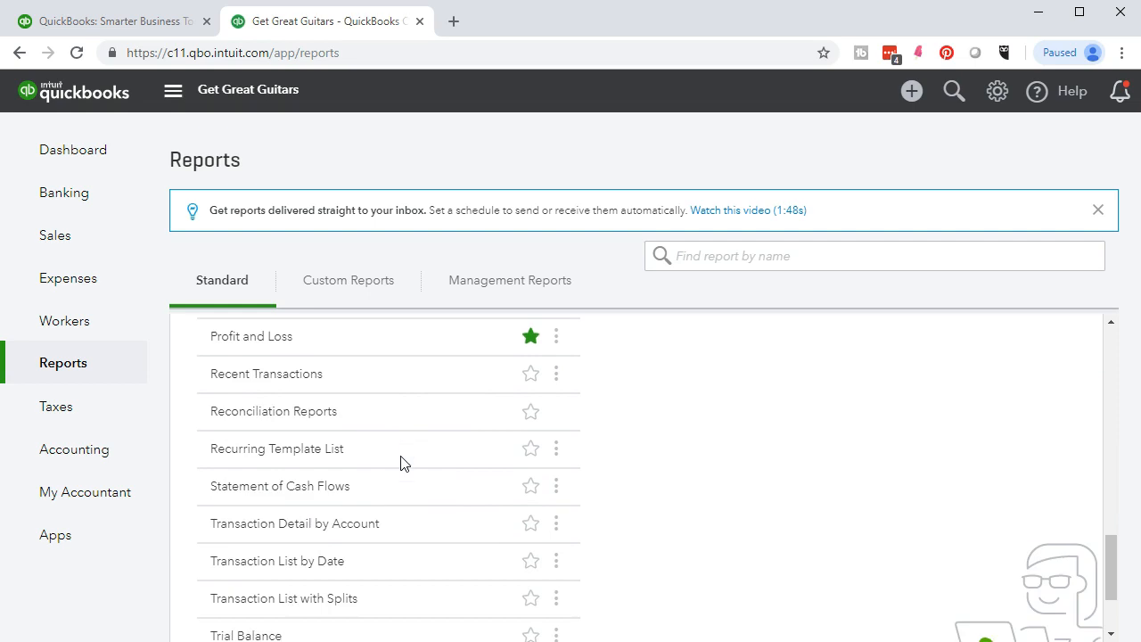
pyautogui.scroll(-1, 401, 462)
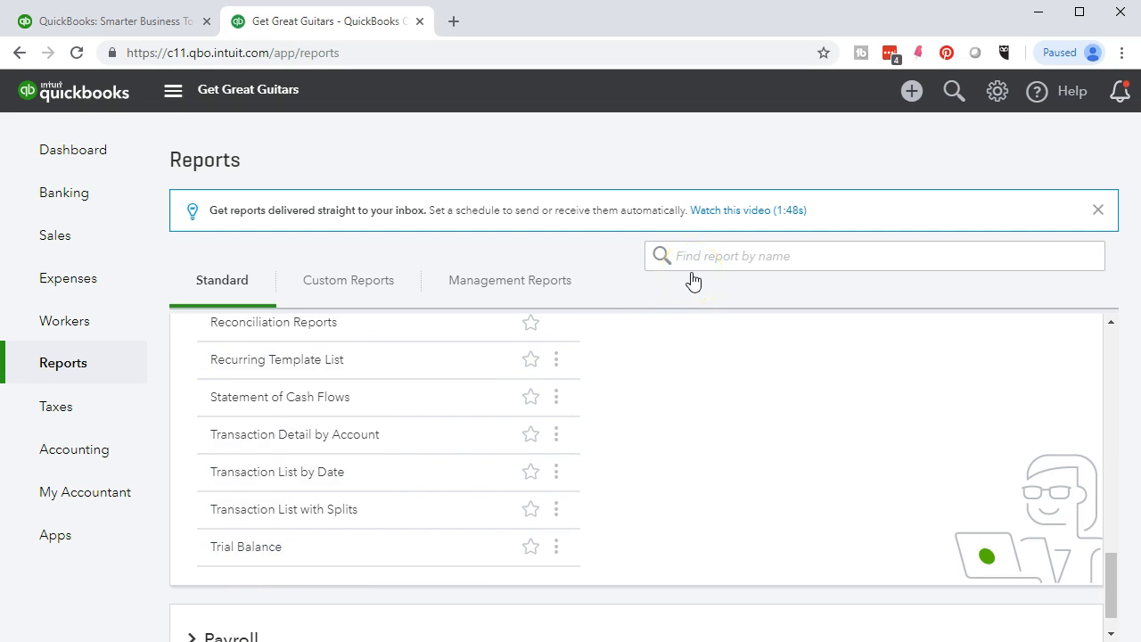
pyautogui.click(237, 550)
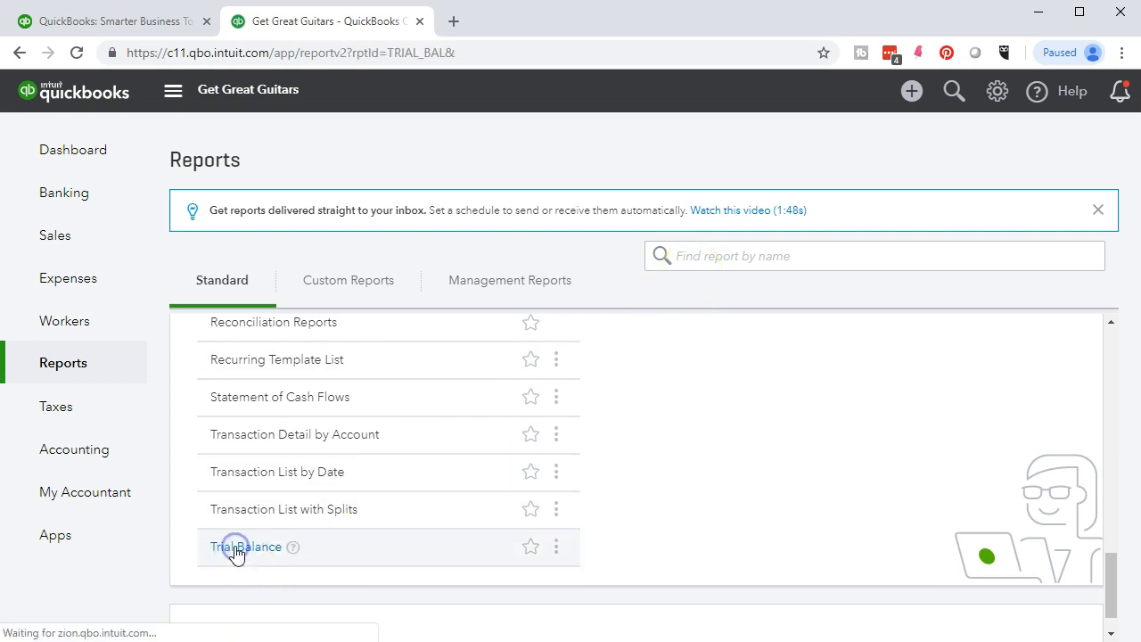
# Run the Trial Balance for the period 01/01/2018 to 12/31/2018 and view its account balances
pyautogui.scroll(3, 282, 568)
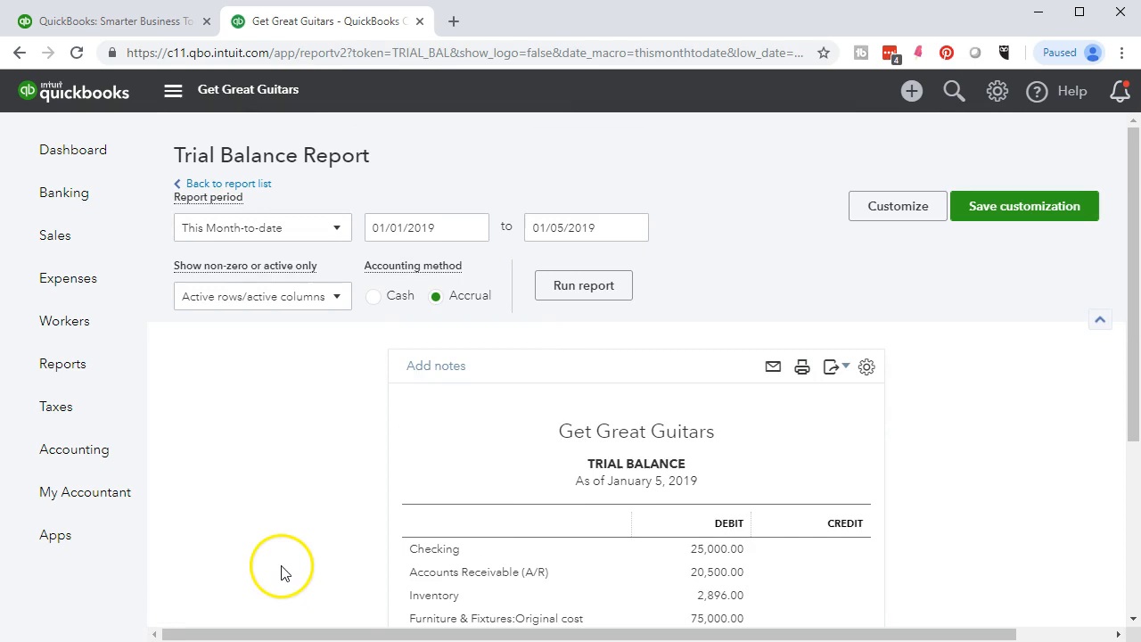
pyautogui.moveTo(453, 224); pyautogui.dragTo(312, 224)
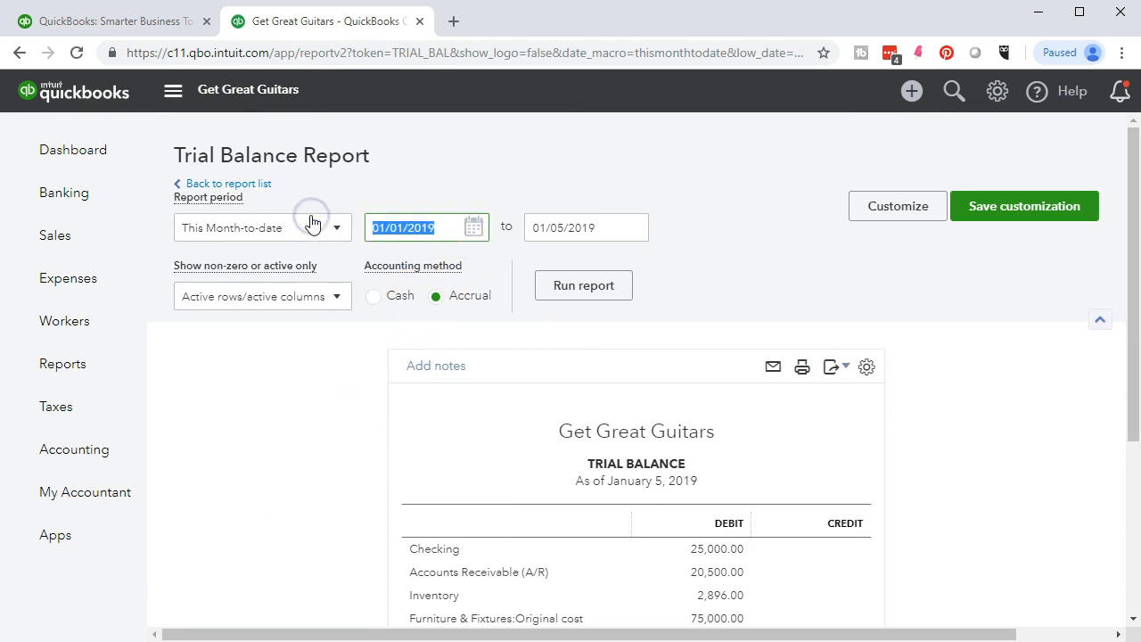
pyautogui.write('010118')
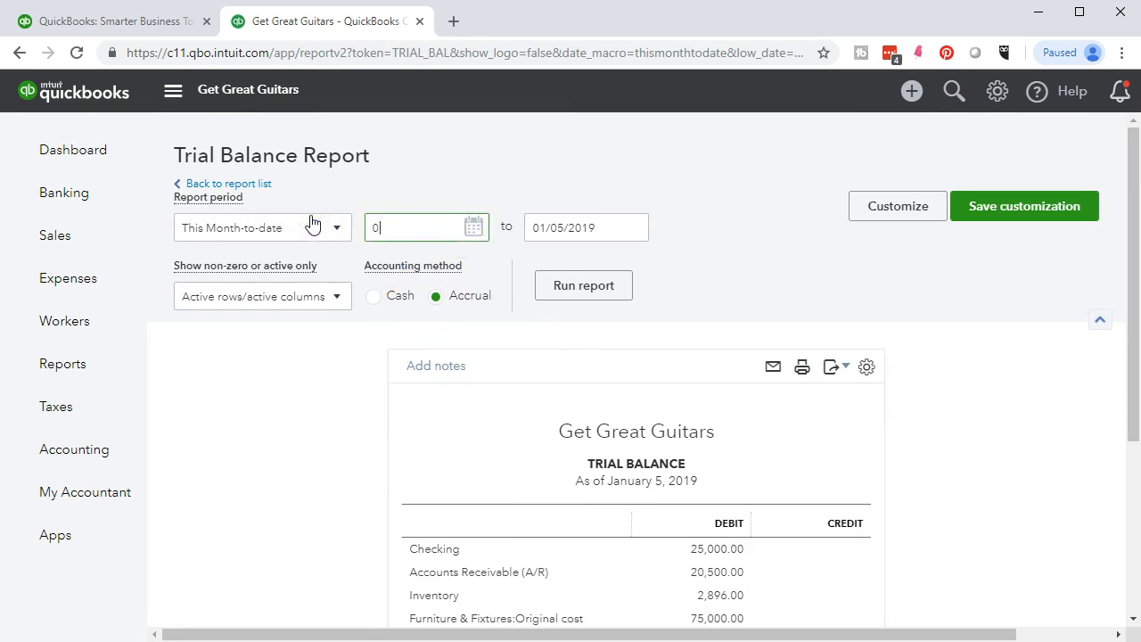
pyautogui.press('Tab')
pyautogui.write('123118')
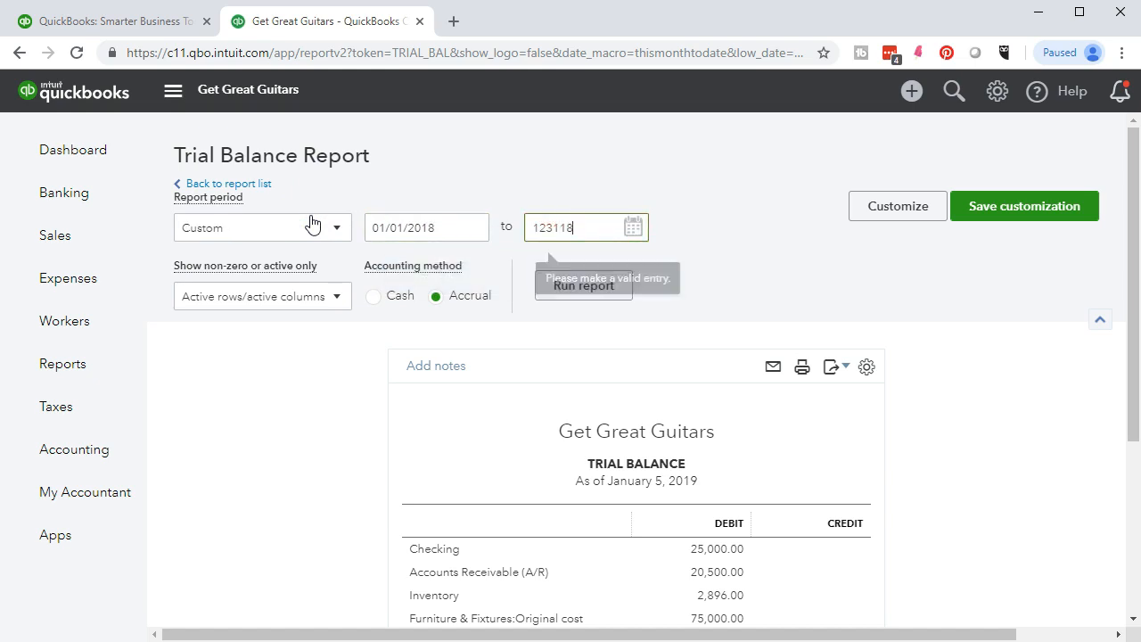
pyautogui.press('Tab')
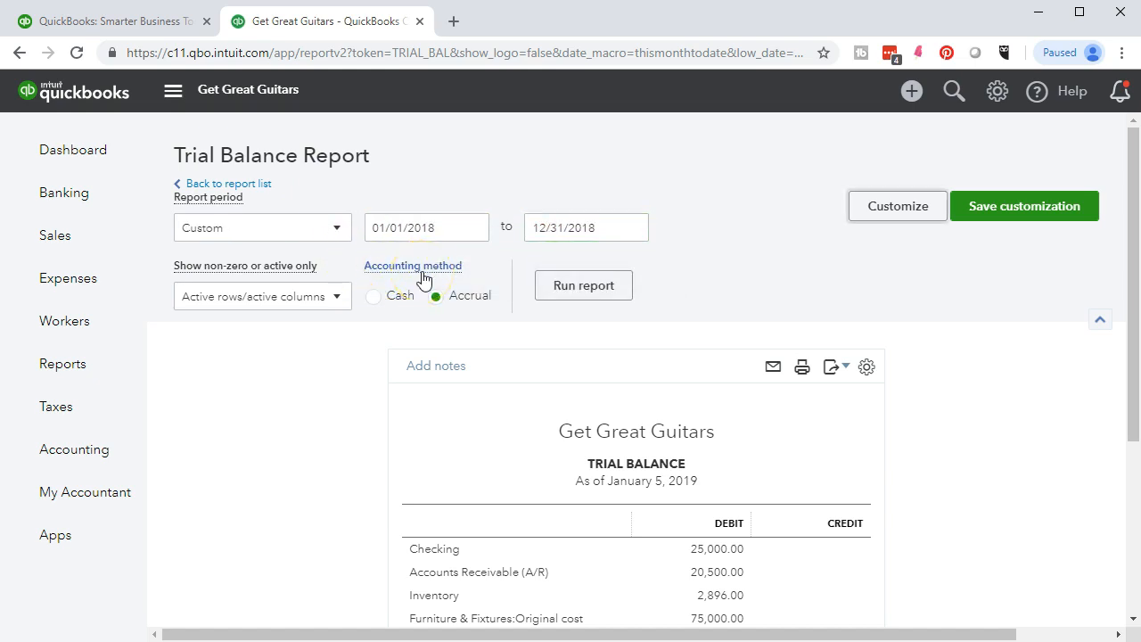
pyautogui.click(575, 287)
pyautogui.scroll(-3, 575, 301)
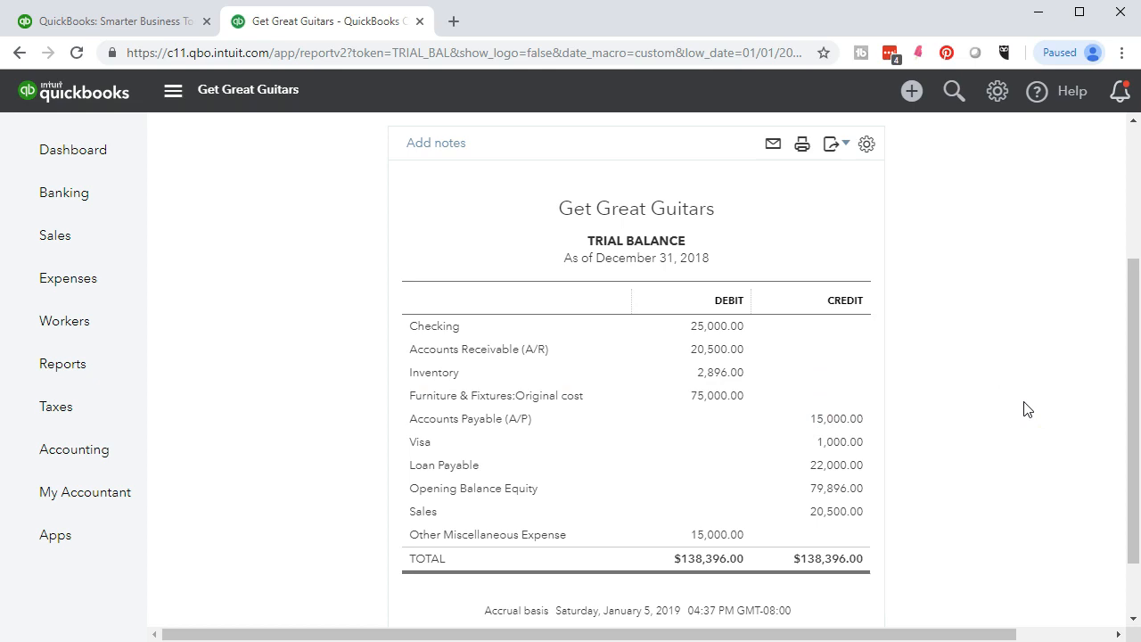
pyautogui.scroll(3, 1025, 408)
pyautogui.click(615, 226)
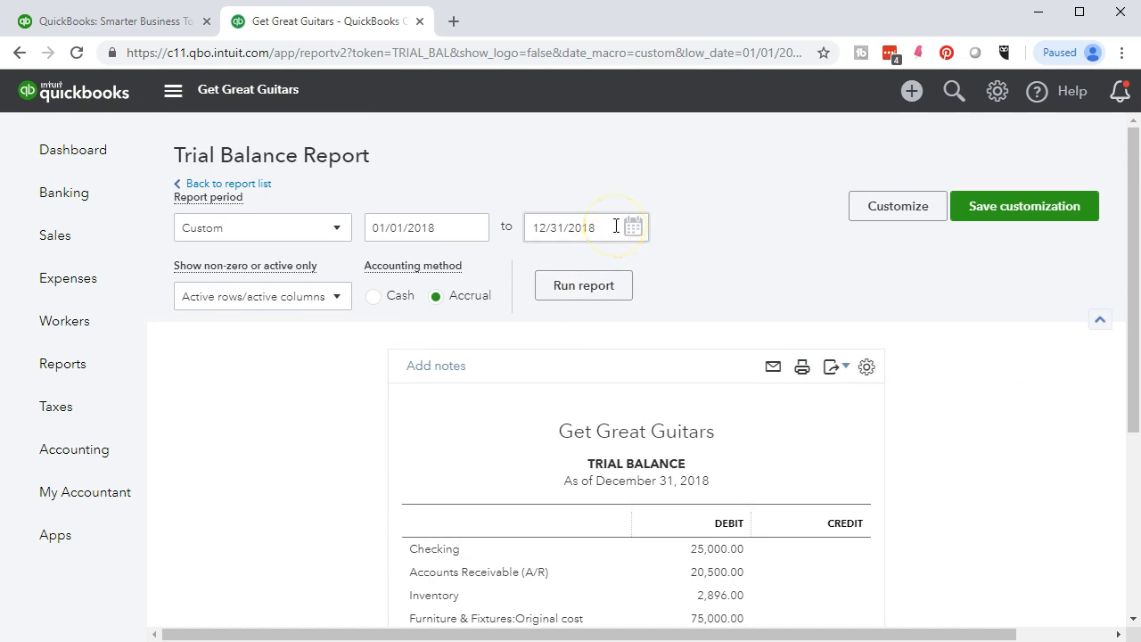
pyautogui.click(615, 226)
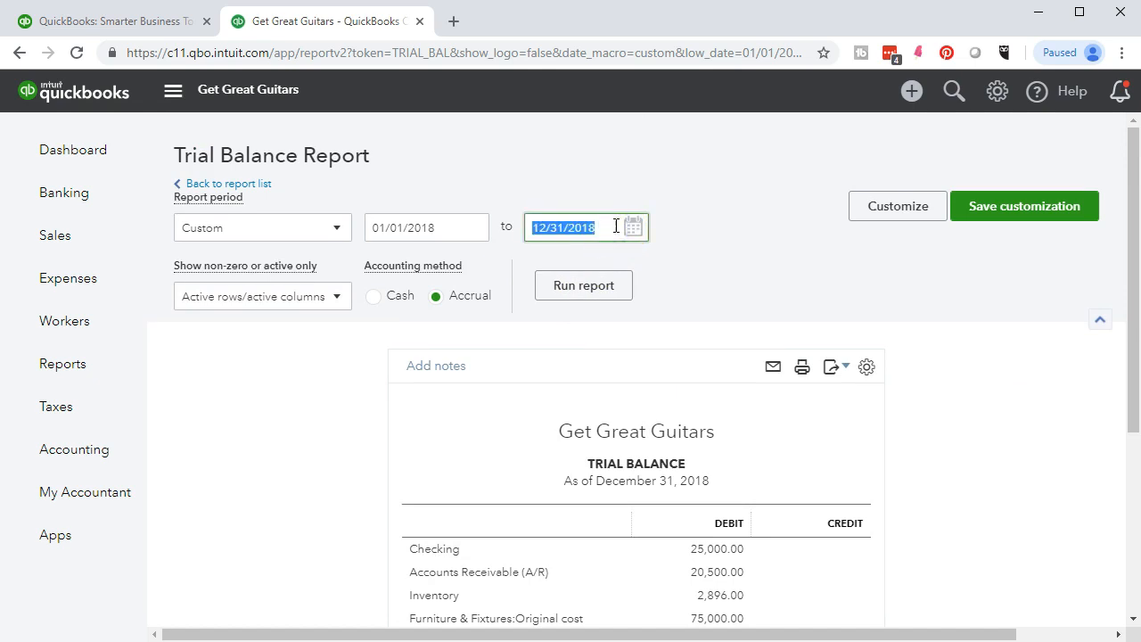
pyautogui.click(615, 226)
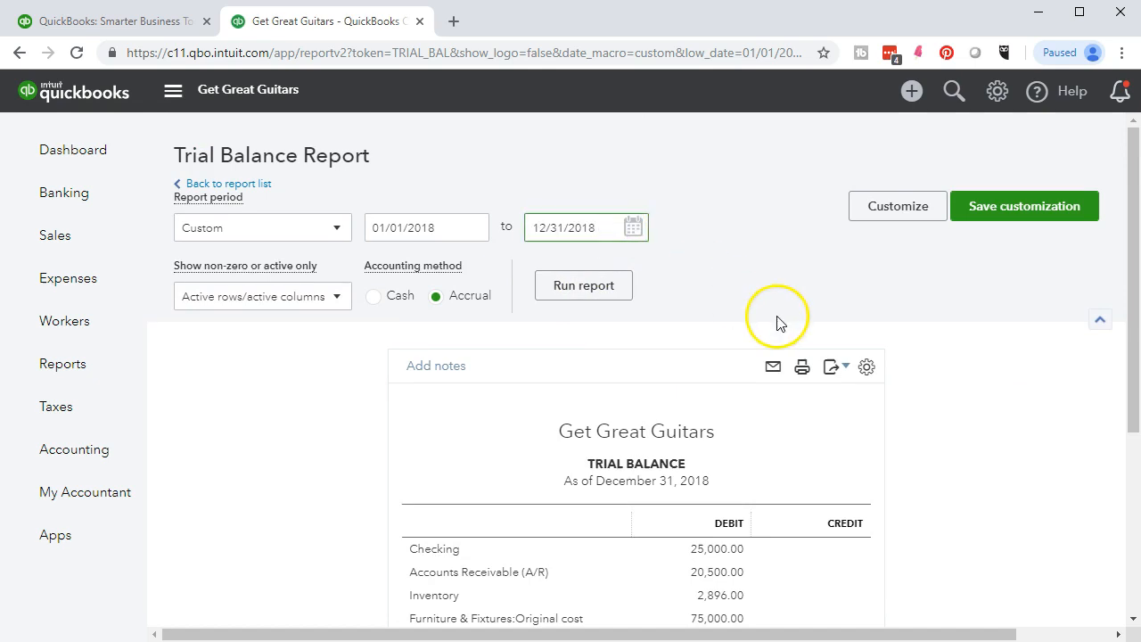
# Calculate 2018 net income in Calculator by subtracting the 15000 Other Miscellaneous Expense from the 20500 Sales, and close Calculator
pyautogui.scroll(-3, 776, 323)
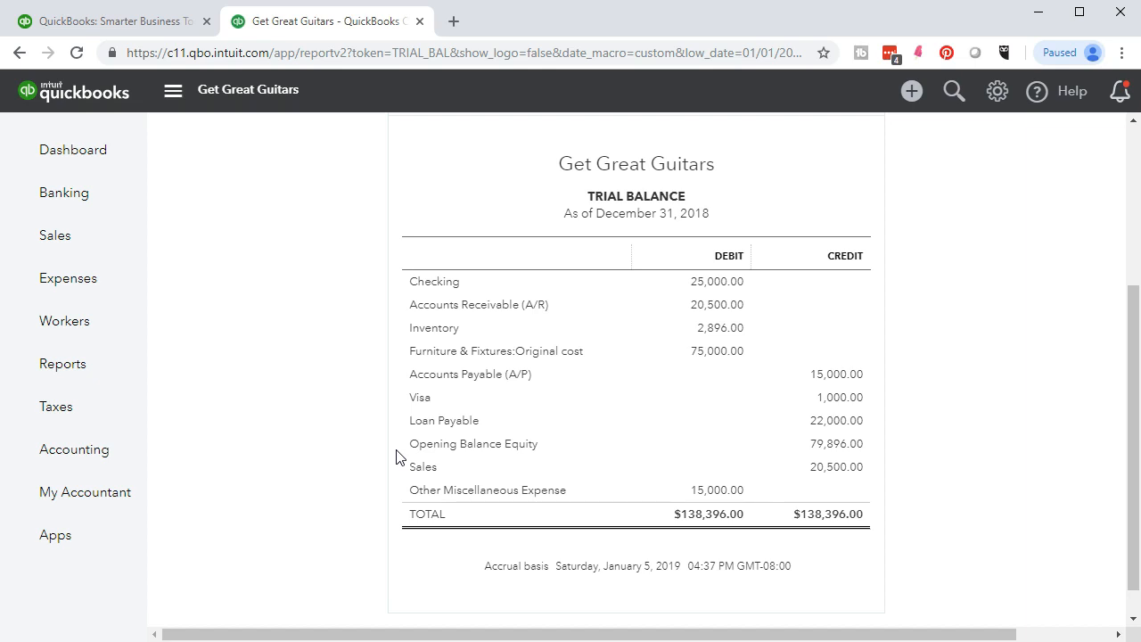
pyautogui.press('XF86Calculator')
pyautogui.moveTo(806, 303); pyautogui.dragTo(228, 214)
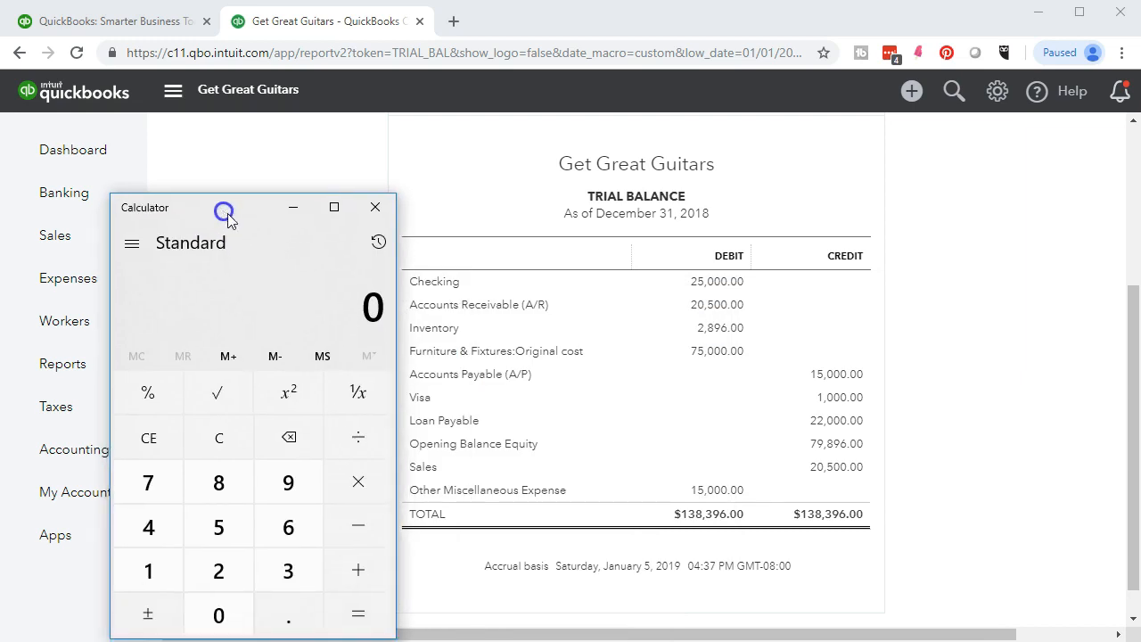
pyautogui.write('20')
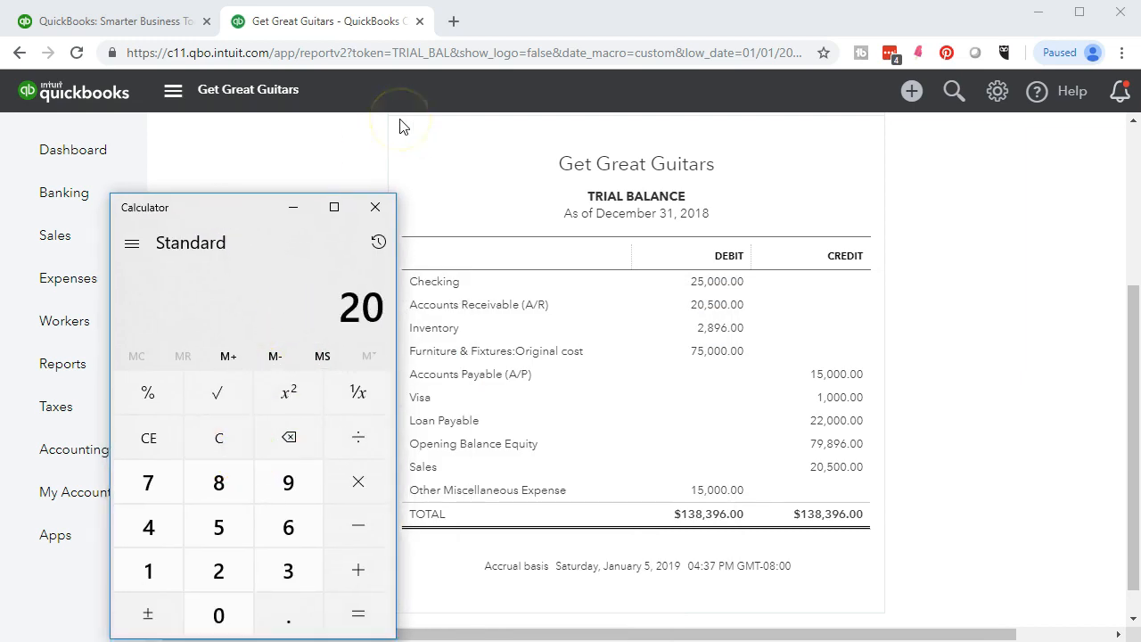
pyautogui.write('500')
pyautogui.press('-')
pyautogui.write('15000')
pyautogui.press('Return')
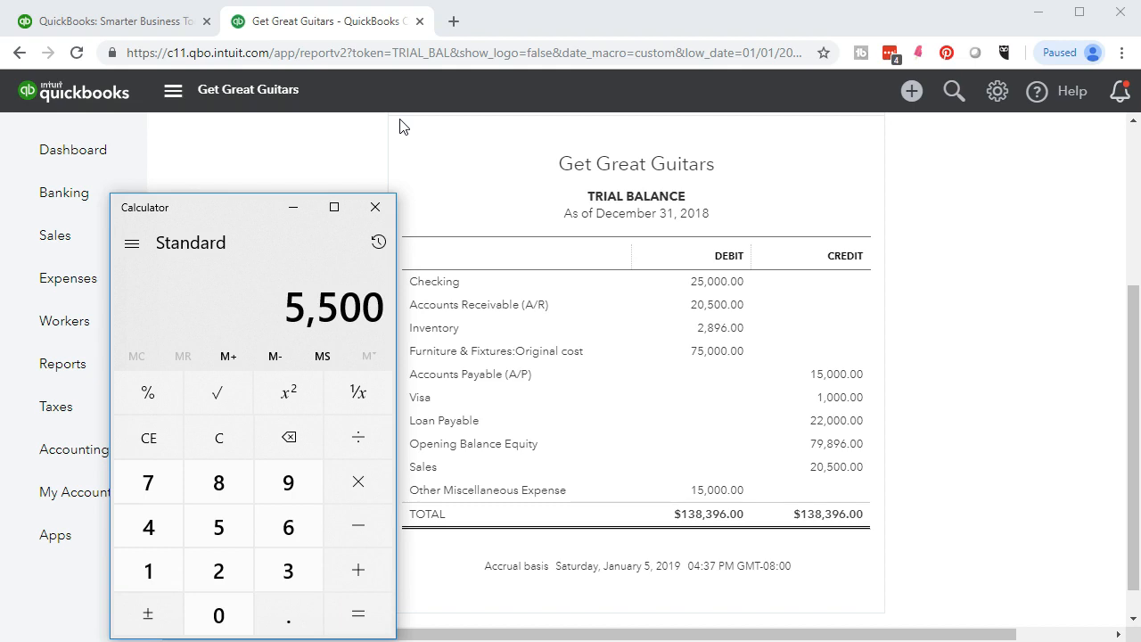
pyautogui.click(374, 206)
# Run the Trial Balance for the period 01/01/2019 to 12/31/2019 and review its account balances
pyautogui.scroll(2, 420, 477)
pyautogui.scroll(-3, 381, 468)
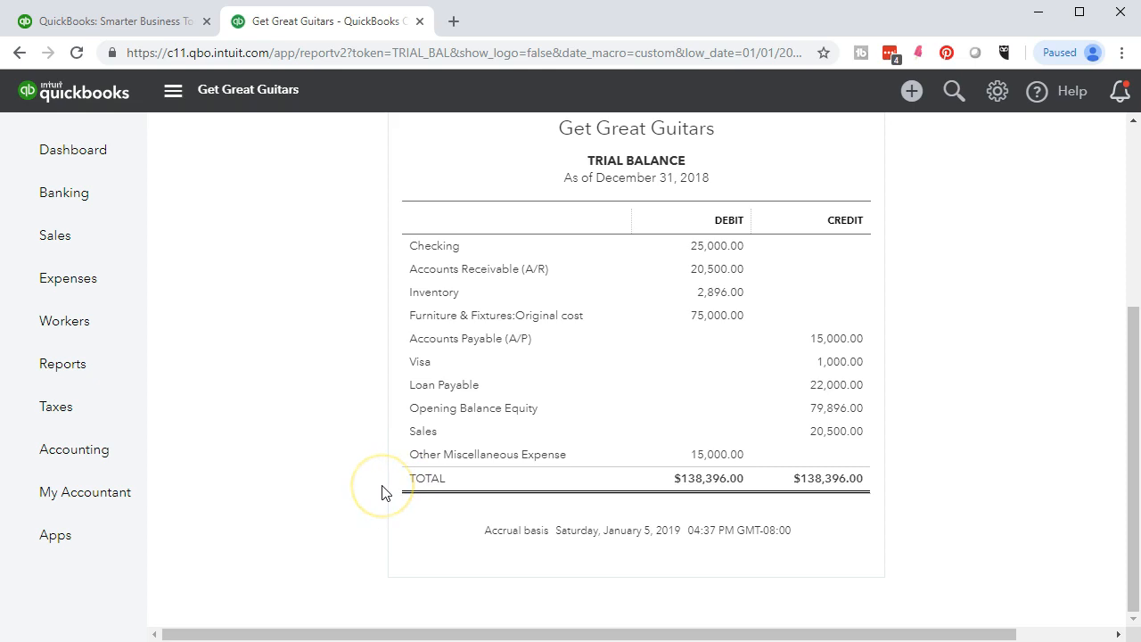
pyautogui.scroll(4, 381, 490)
pyautogui.click(433, 223)
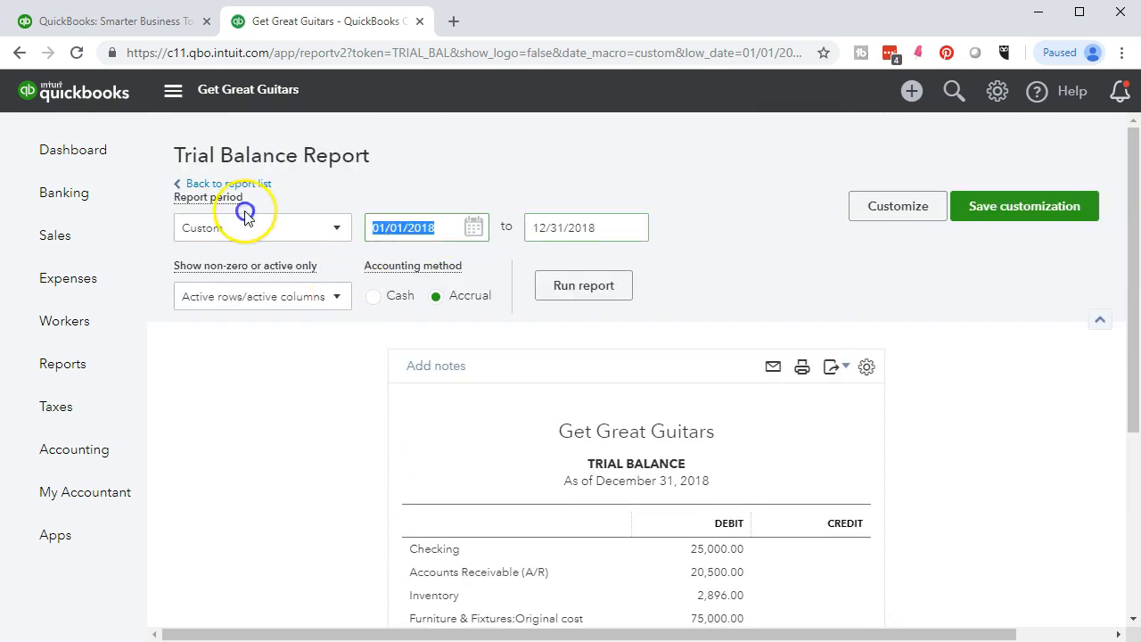
pyautogui.write('01/01/2019')
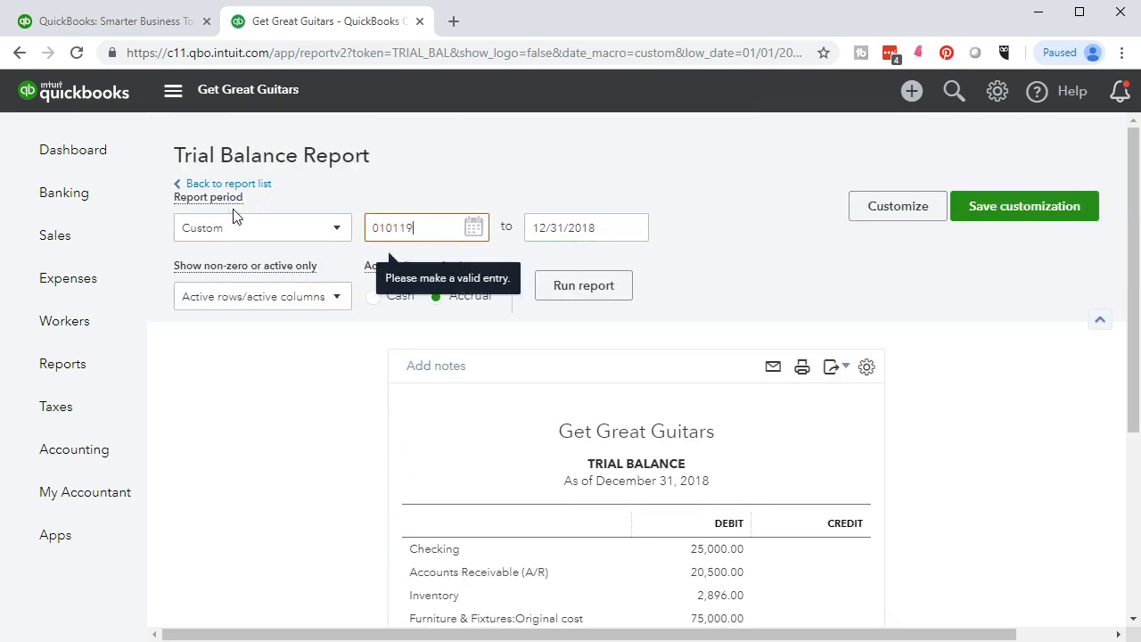
pyautogui.press('Tab')
pyautogui.write('12/31/2019')
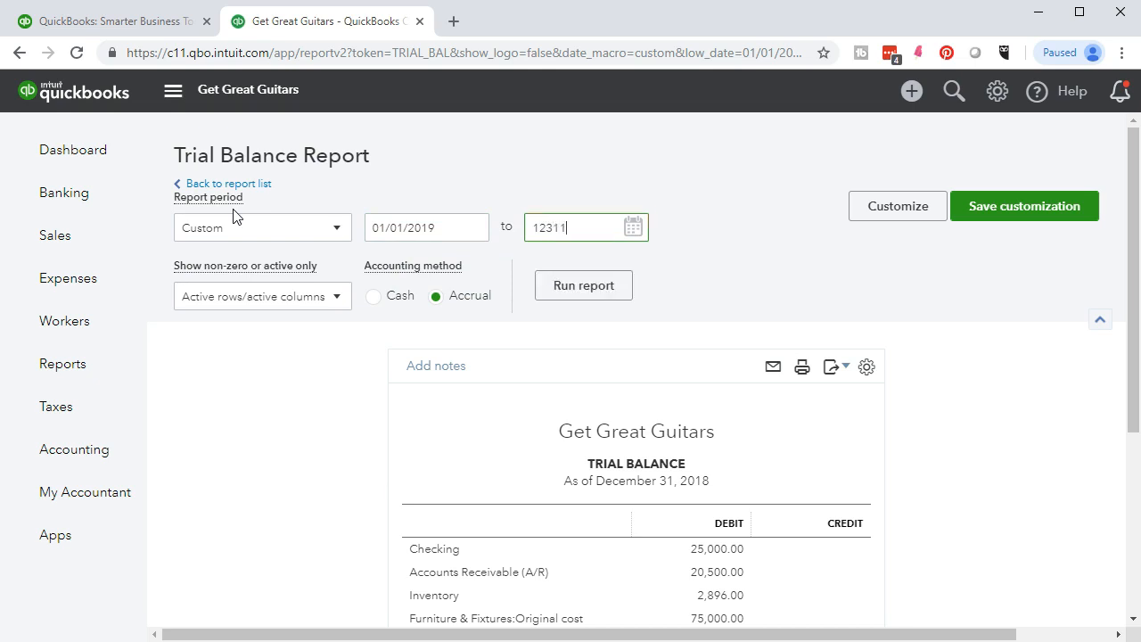
pyautogui.press('Tab')
pyautogui.click(595, 302)
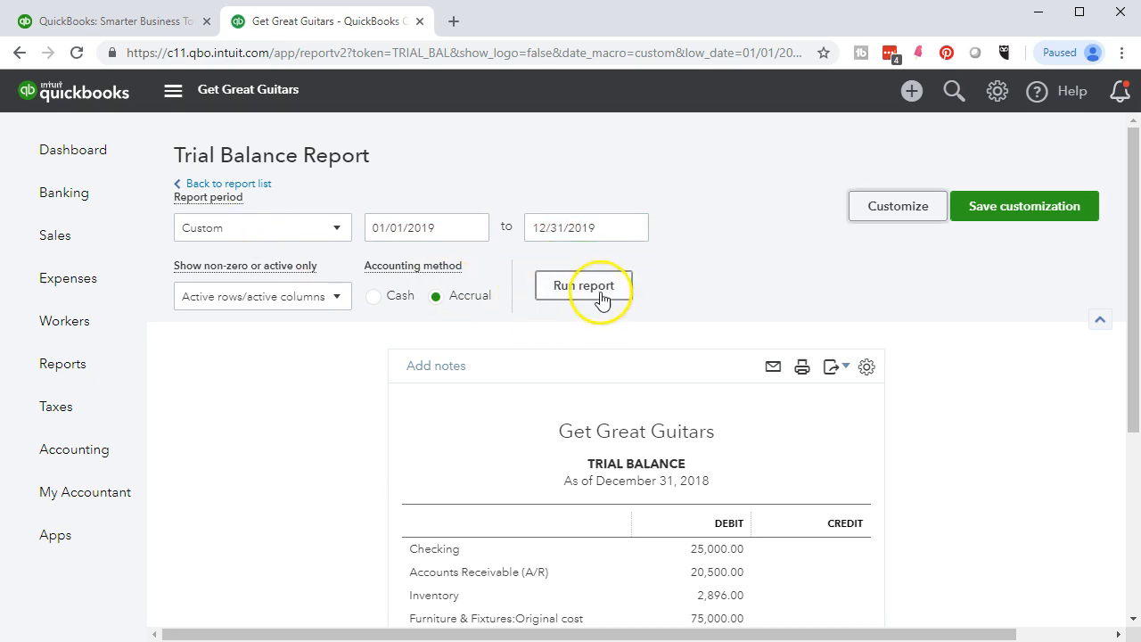
pyautogui.scroll(-3, 446, 428)
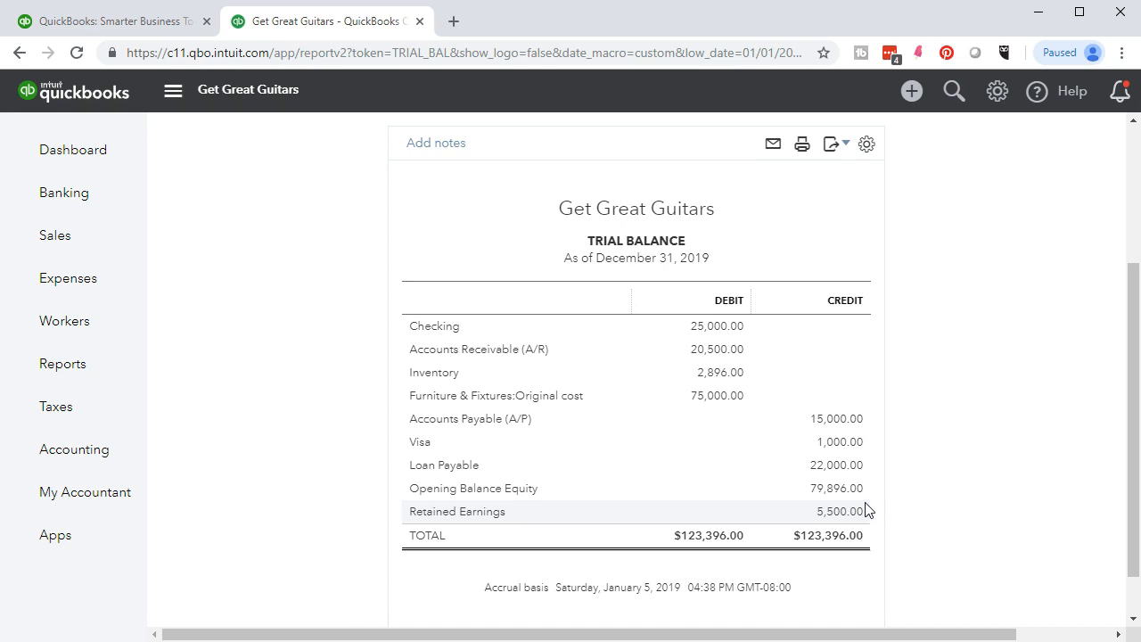
# Extend the Trial Balance's end date to 12/31/2020, rerun the report and review the balances
pyautogui.scroll(3, 864, 509)
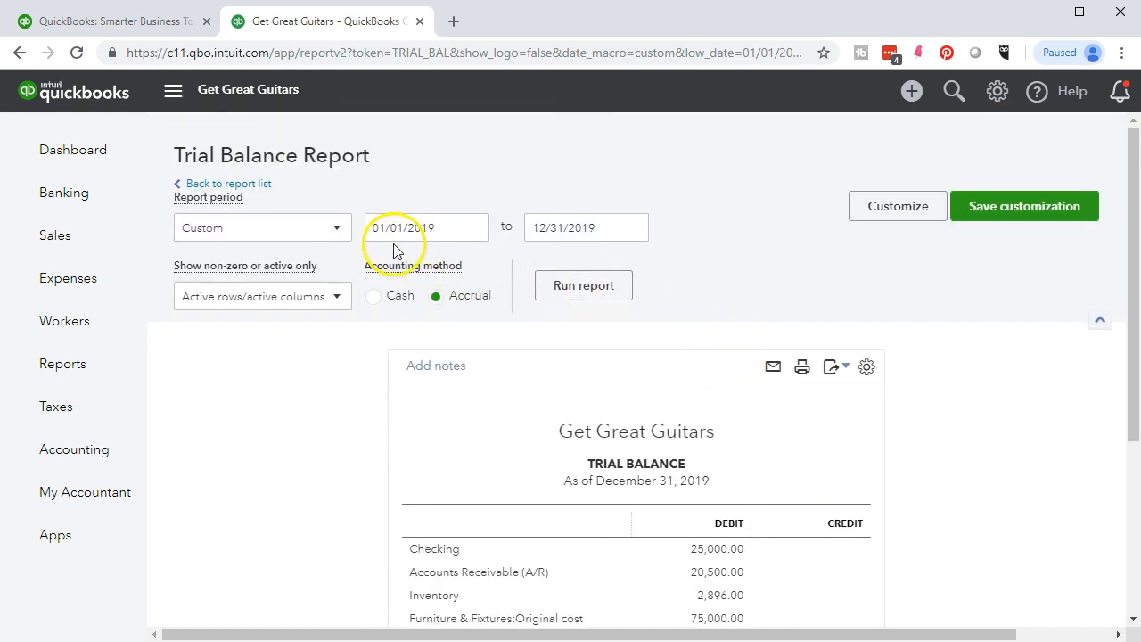
pyautogui.click(581, 230)
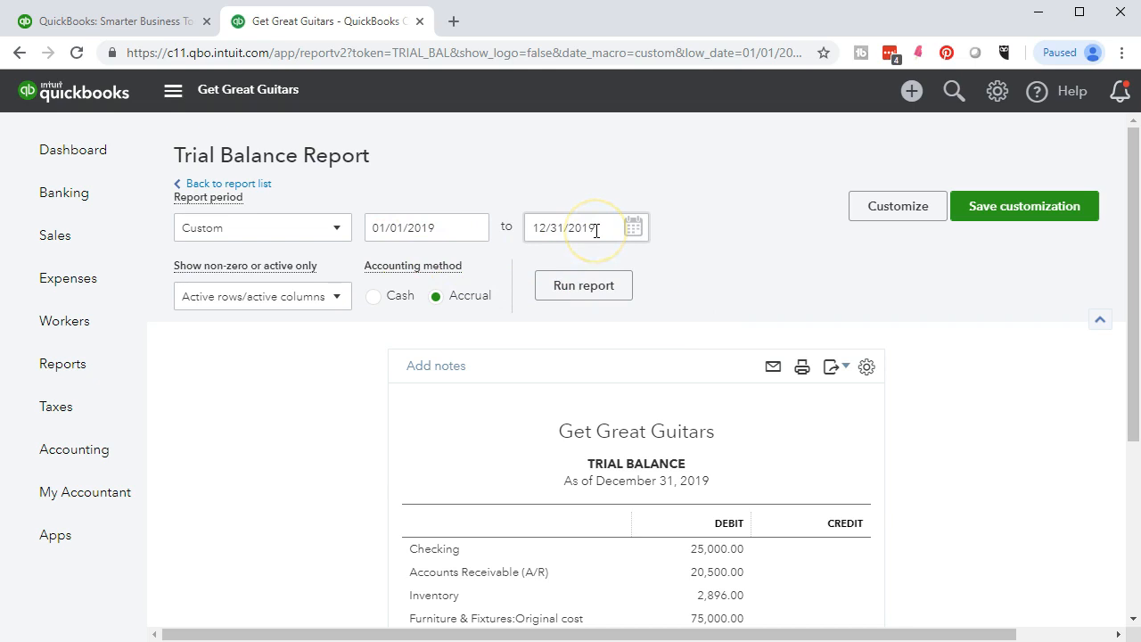
pyautogui.click(596, 230)
pyautogui.click(596, 229)
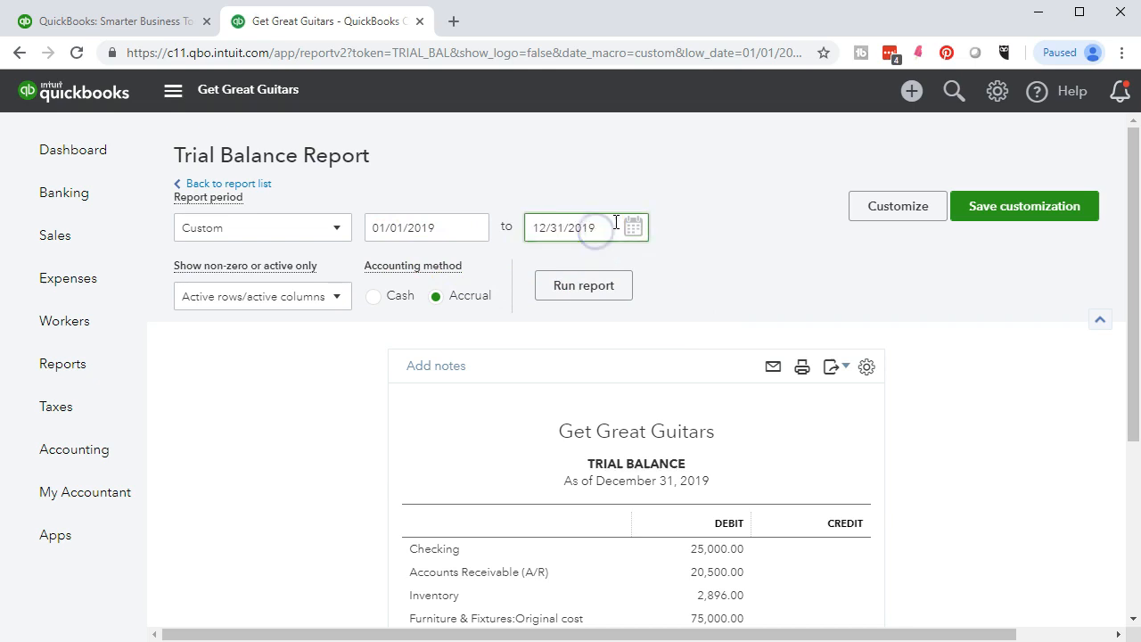
pyautogui.press('BackSpace')
pyautogui.press('BackSpace')
pyautogui.write('20')
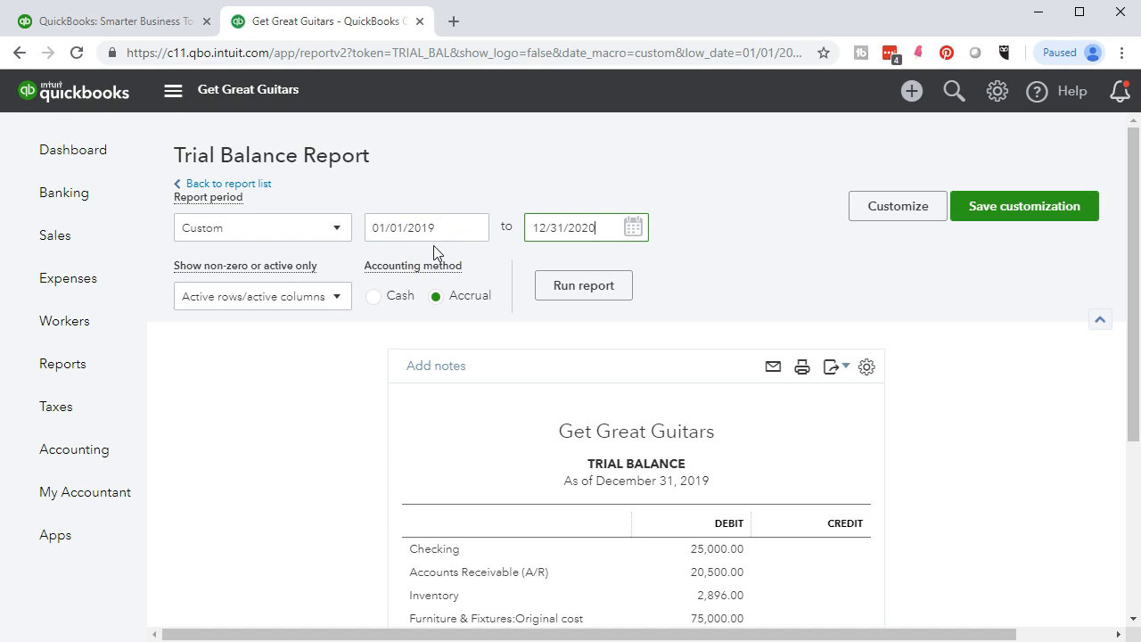
pyautogui.click(581, 236)
pyautogui.click(584, 285)
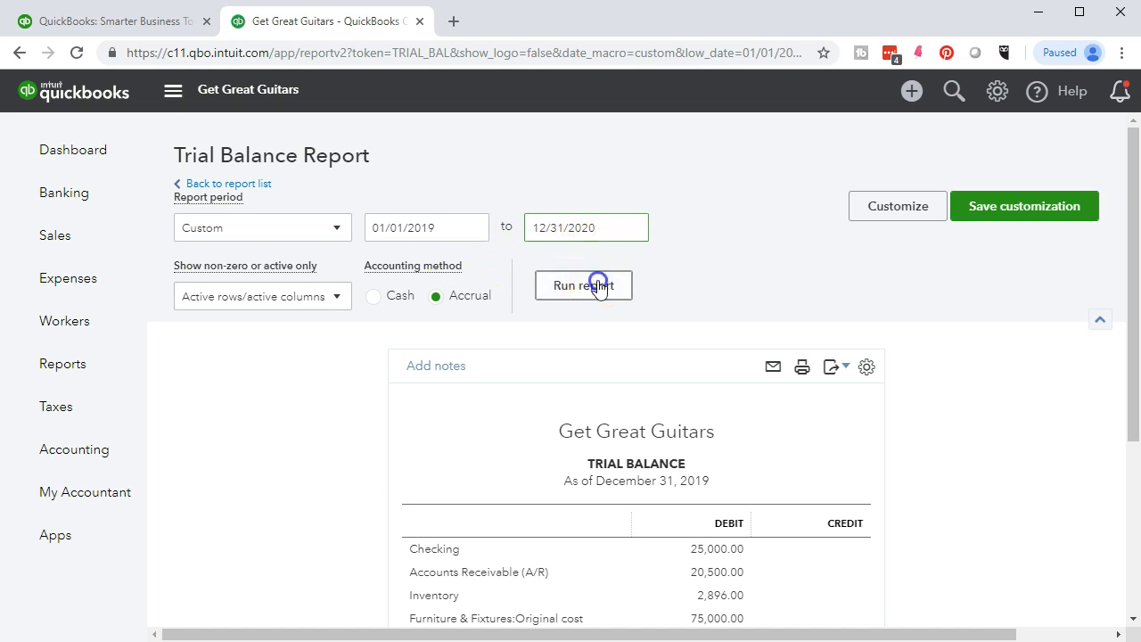
pyautogui.scroll(-3, 594, 280)
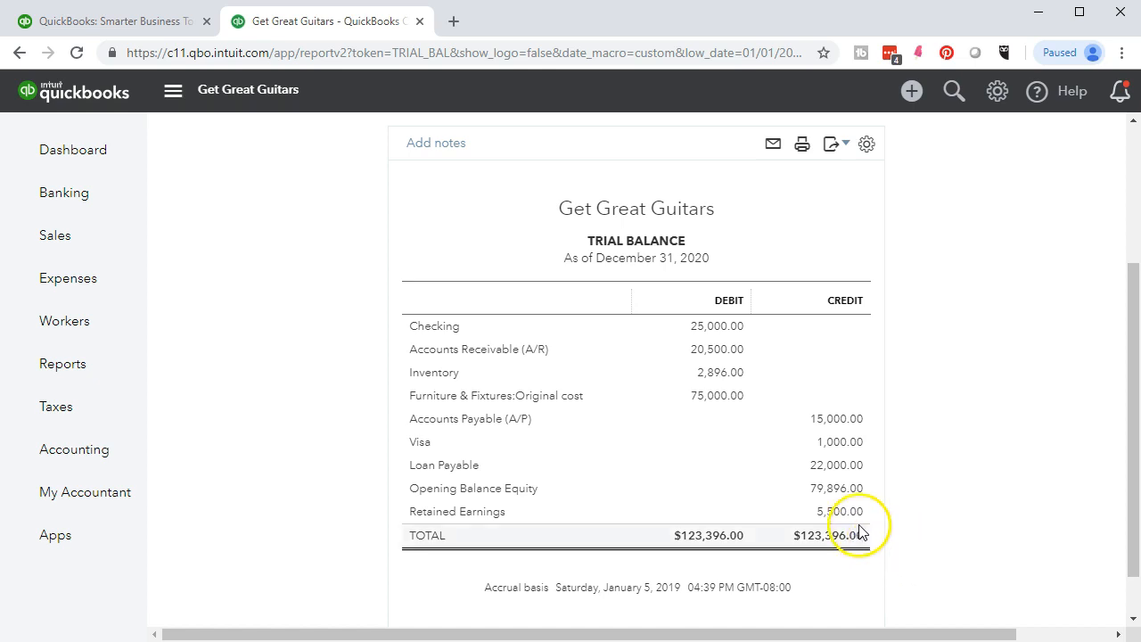
# Open the transaction report behind the Inventory balance, set its start date to 01/01/2018, run it and review the entries
pyautogui.click(705, 381)
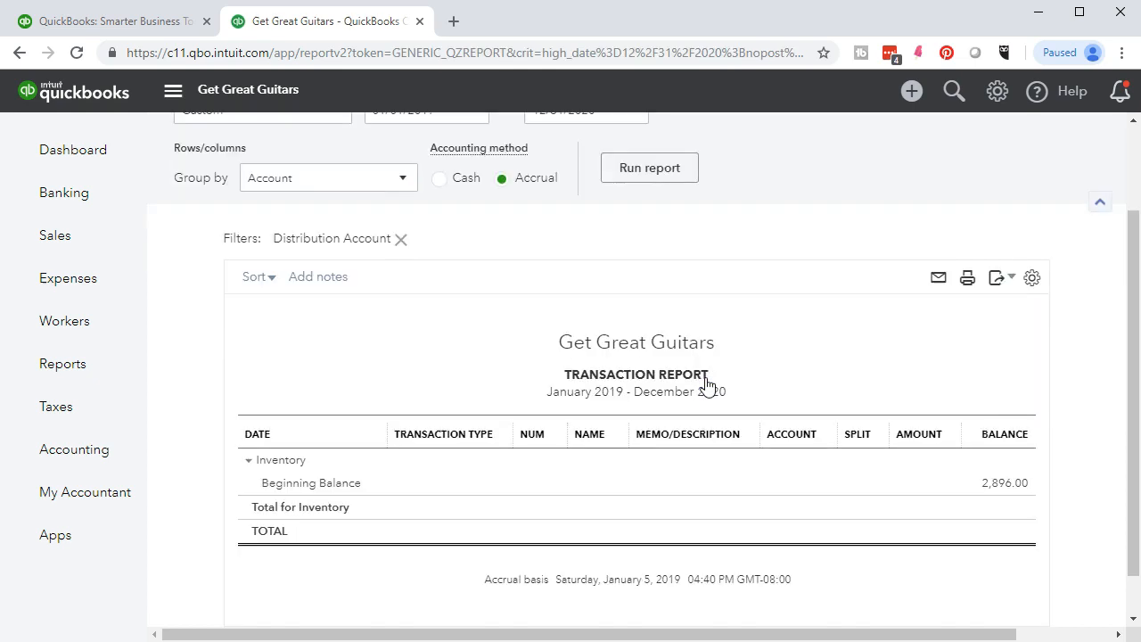
pyautogui.scroll(3, 580, 331)
pyautogui.click(444, 228)
pyautogui.click(445, 228)
pyautogui.press('BackSpace')
pyautogui.write('8')
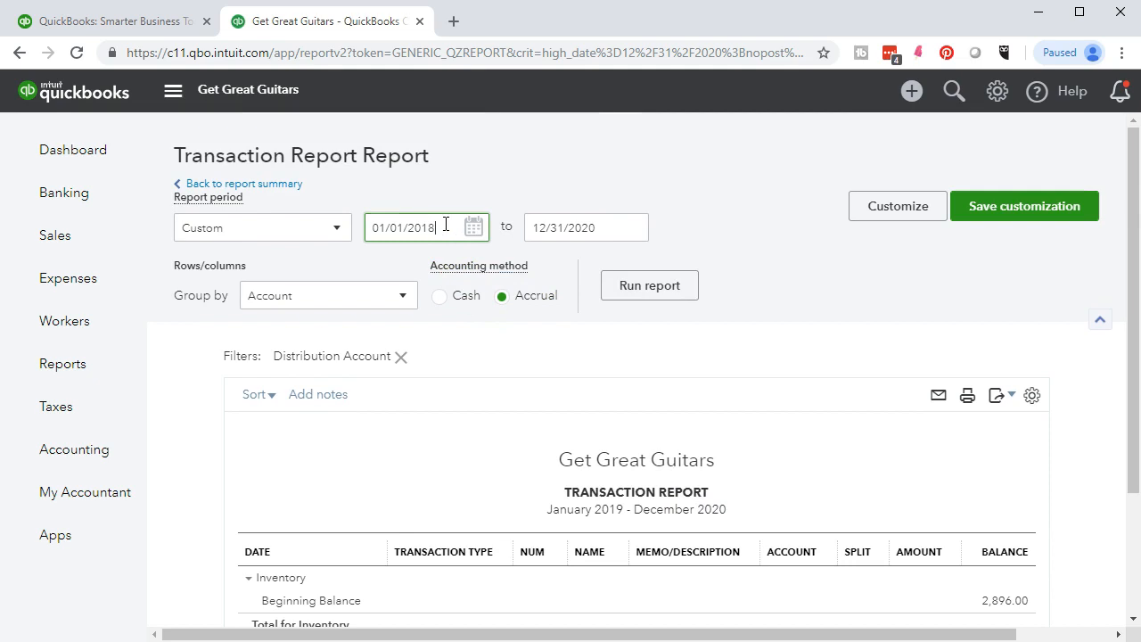
pyautogui.click(657, 292)
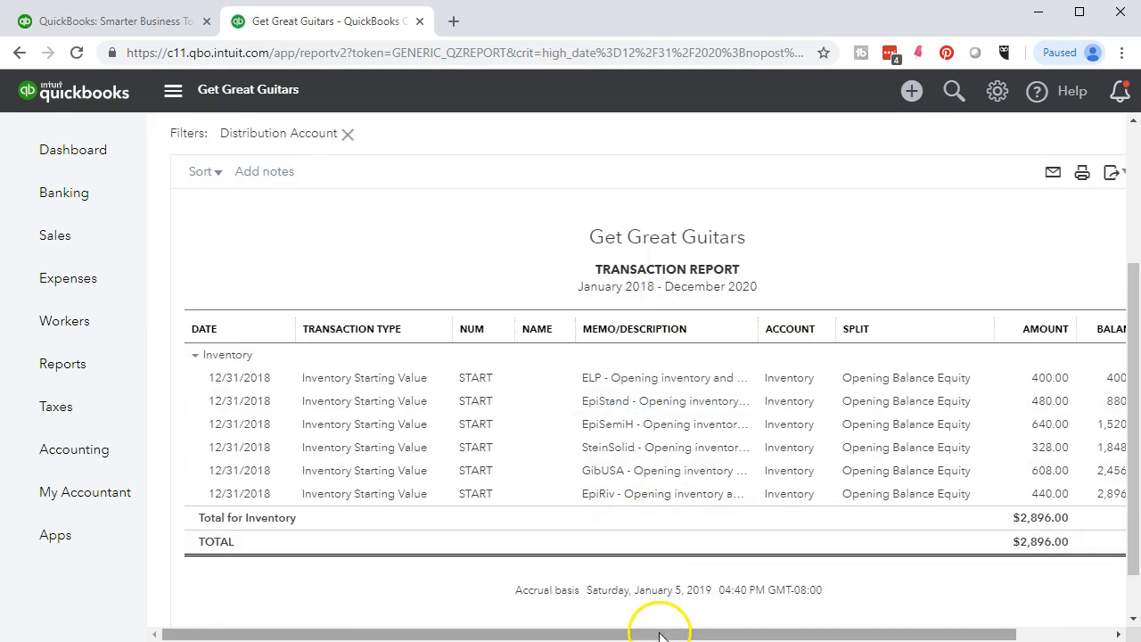
pyautogui.click(698, 635)
pyautogui.moveTo(699, 634); pyautogui.dragTo(718, 636)
pyautogui.click(768, 634)
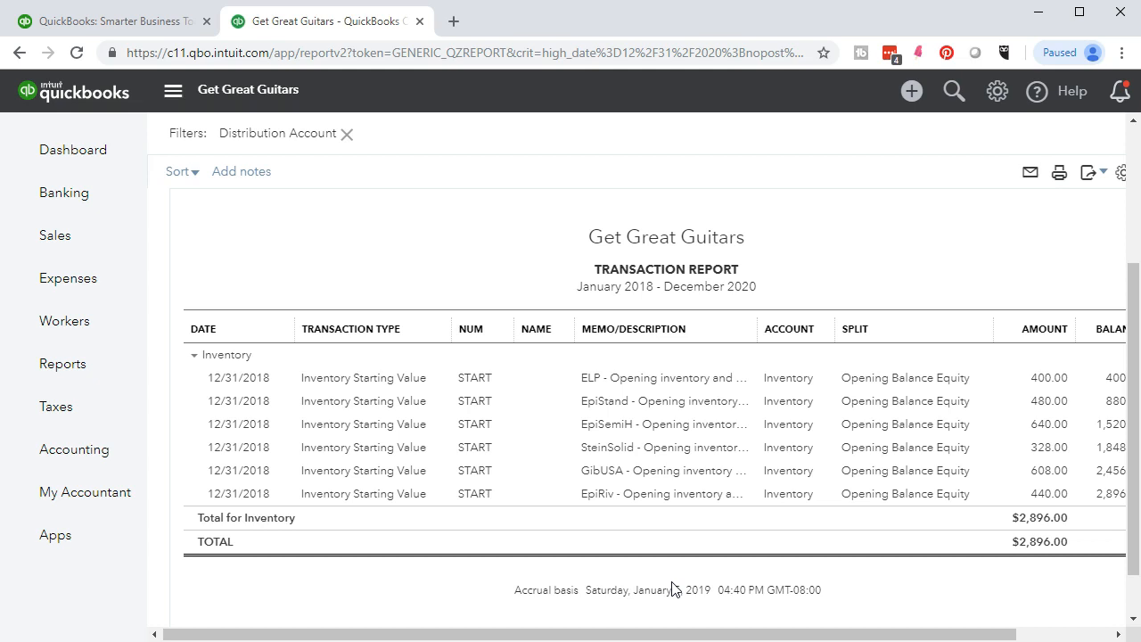
pyautogui.click(179, 640)
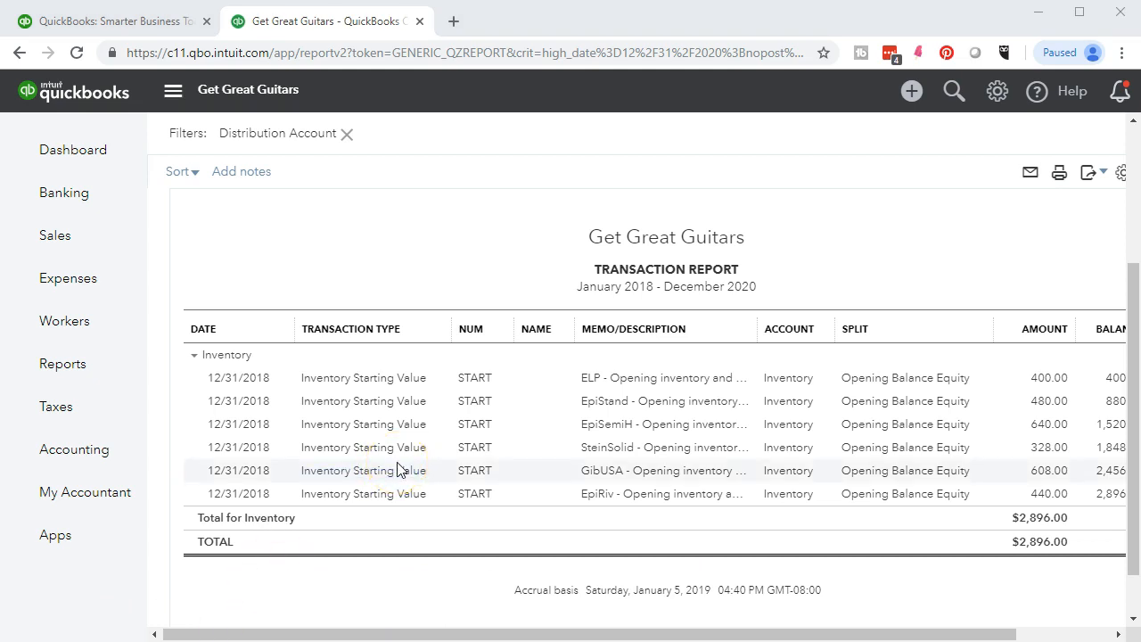
# Open the ELP inventory starting value transaction and examine its quantity, date, cost, accounts and memo
pyautogui.click(1046, 379)
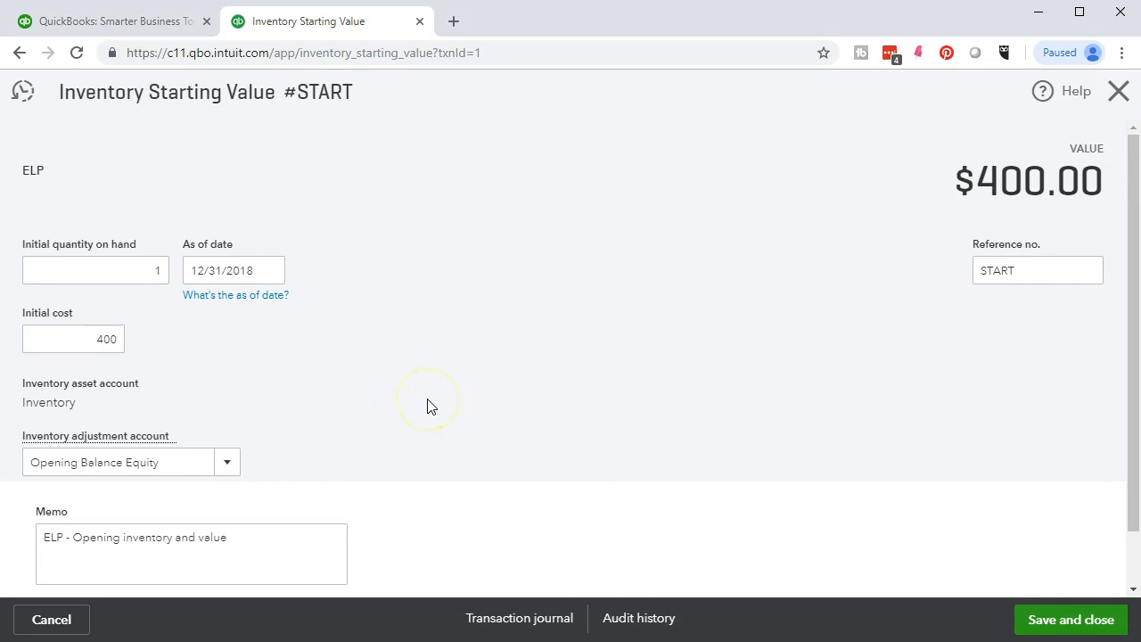
pyautogui.scroll(-1, 325, 409)
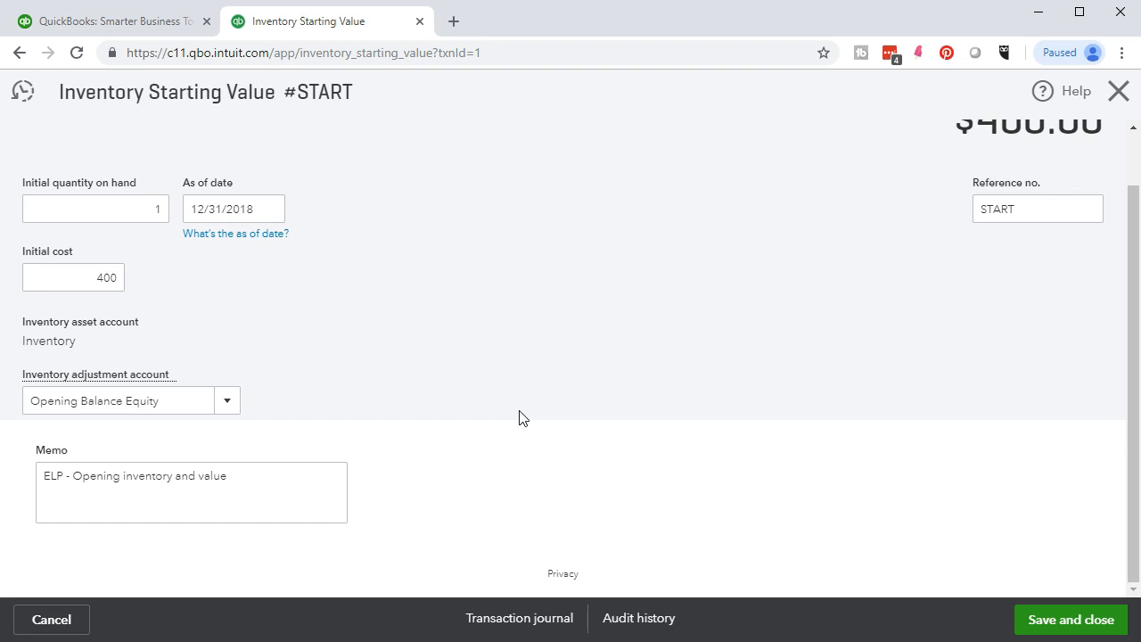
pyautogui.scroll(1, 522, 418)
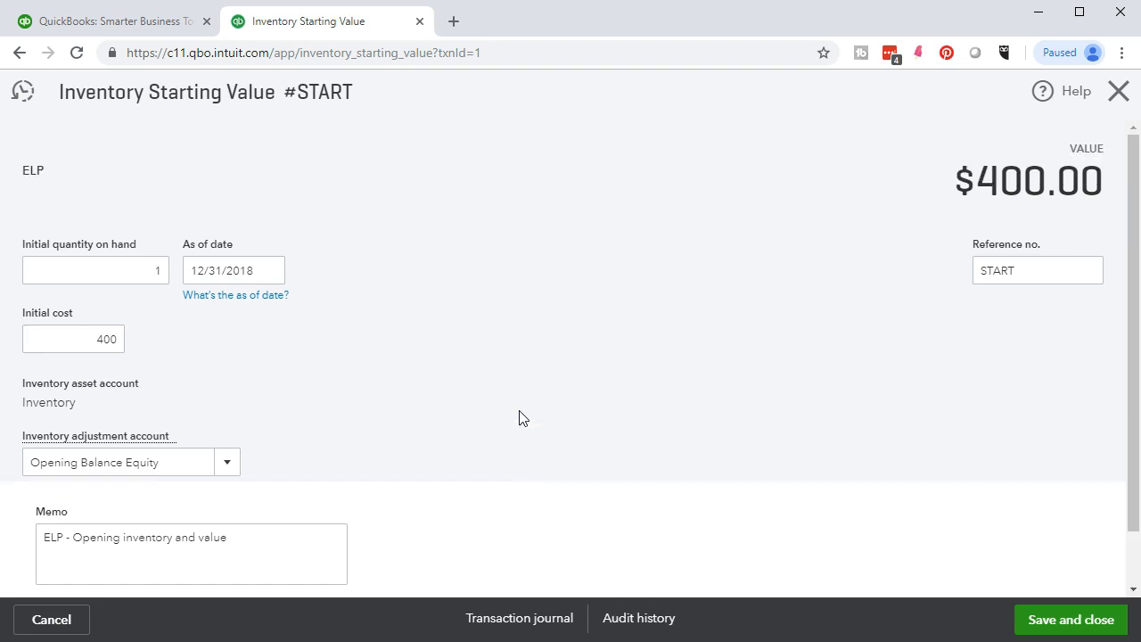
pyautogui.click(387, 484)
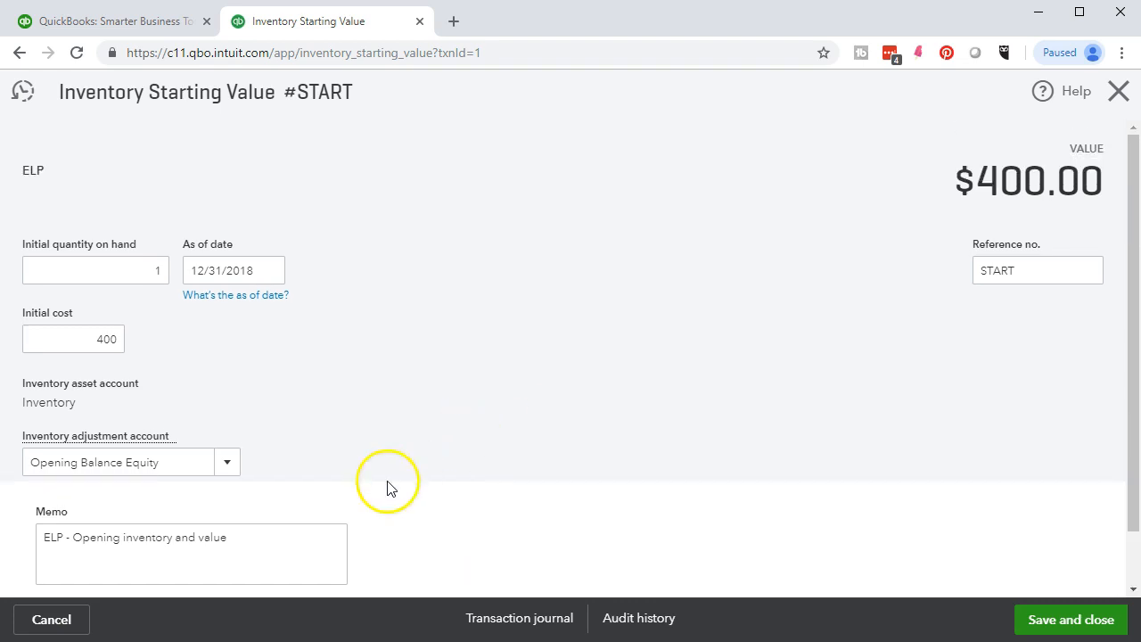